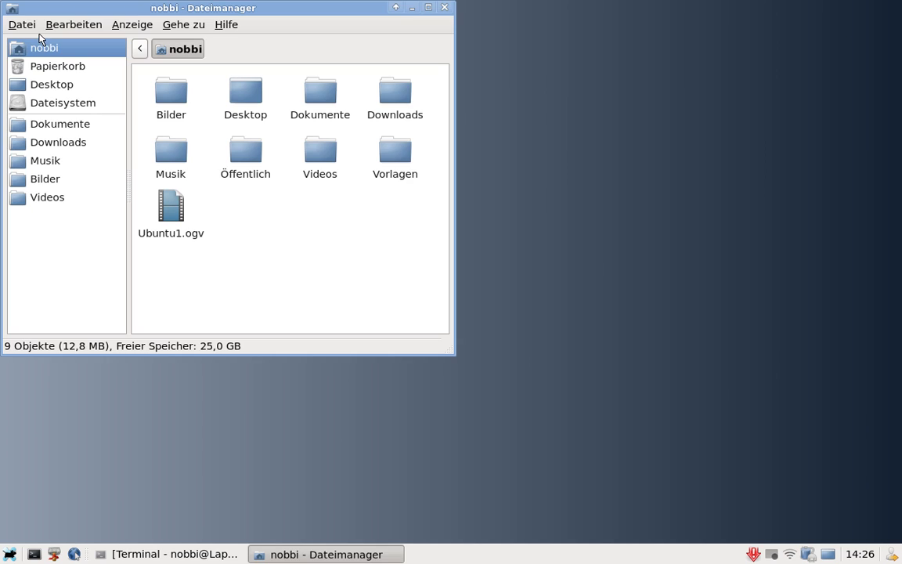
Look into the Bilder folder and its Webcam subfolder, and return to the home folder
{"action": "double_click", "coordinate": [159, 101]}
{"action": "double_click", "coordinate": [159, 99]}
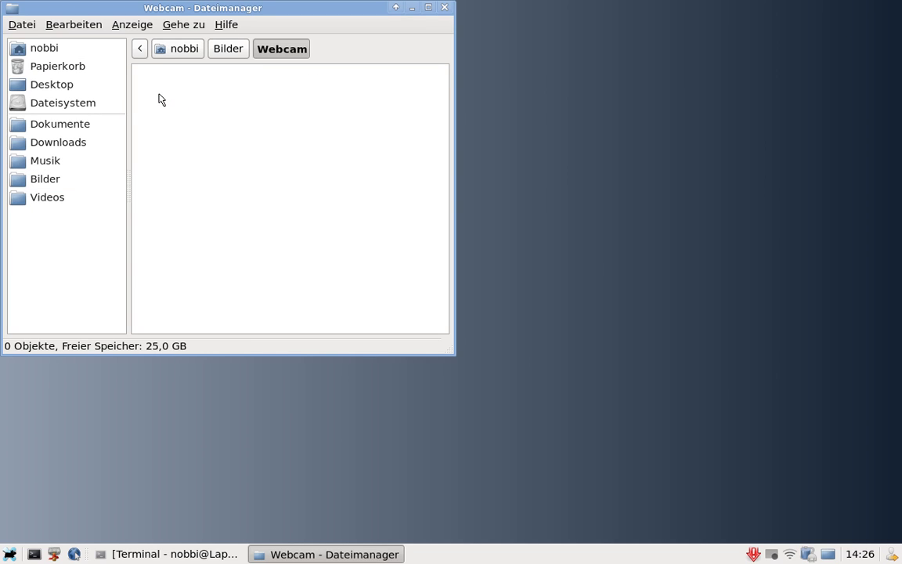
{"action": "left_click", "coordinate": [236, 49]}
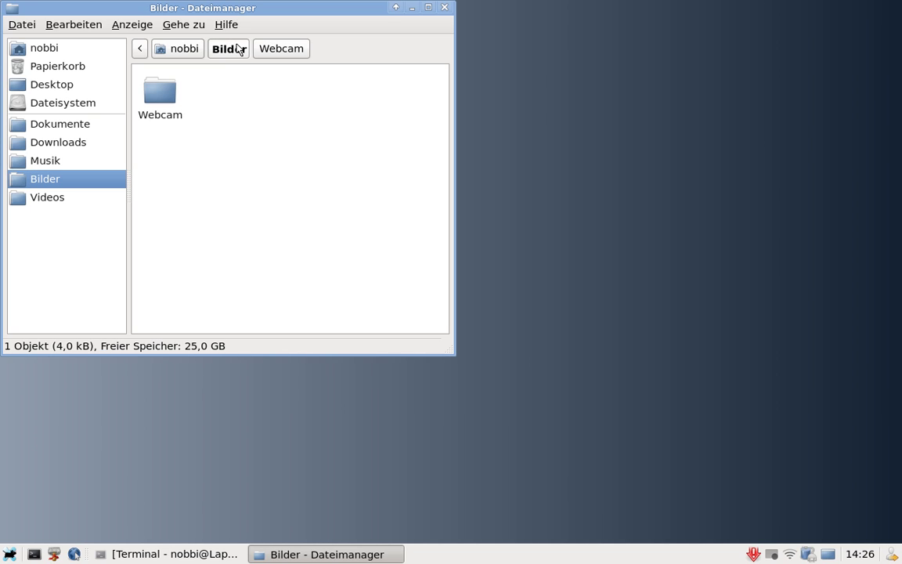
{"action": "left_click", "coordinate": [193, 52]}
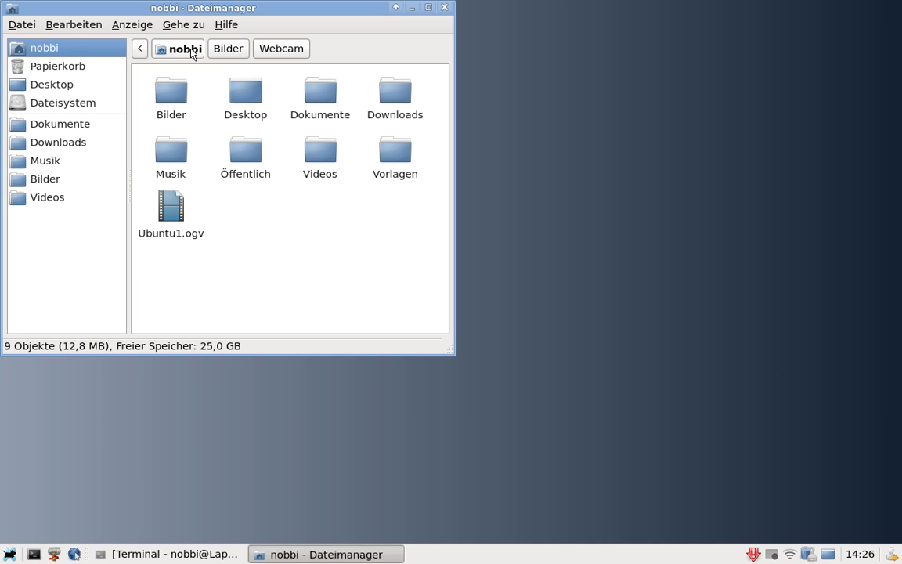
Browse the Papierkorb, Desktop and Dateisystem locations, and go through the home directory back to the file system root
{"action": "left_click", "coordinate": [48, 71]}
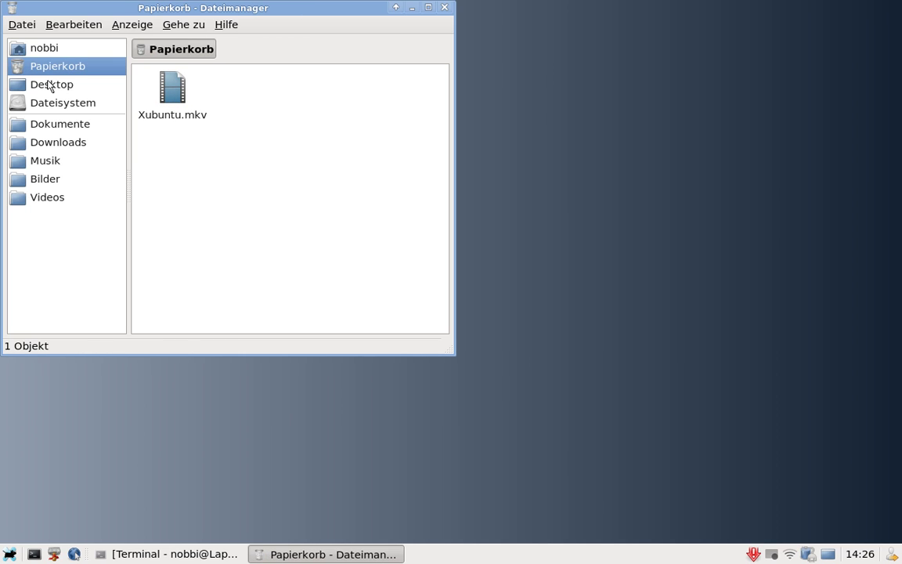
{"action": "left_click", "coordinate": [48, 85]}
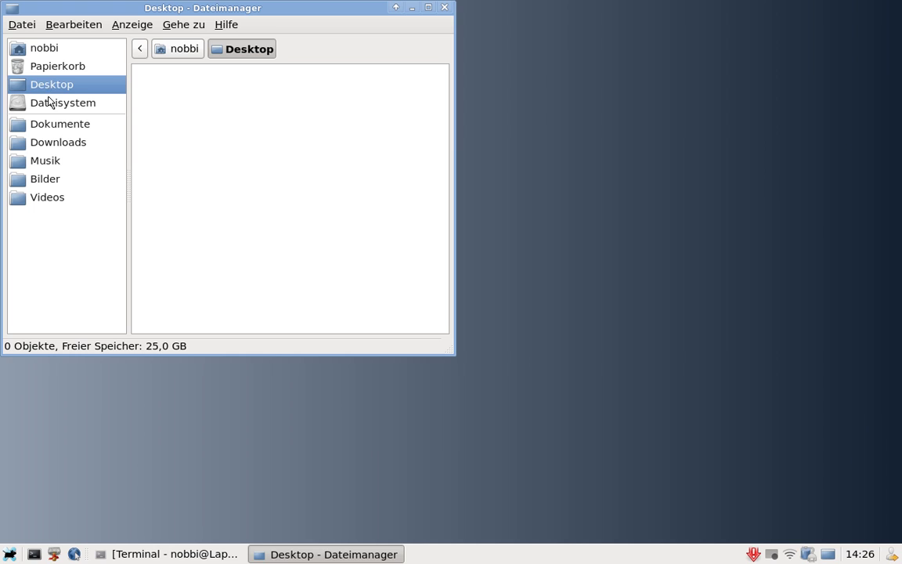
{"action": "left_click", "coordinate": [49, 102]}
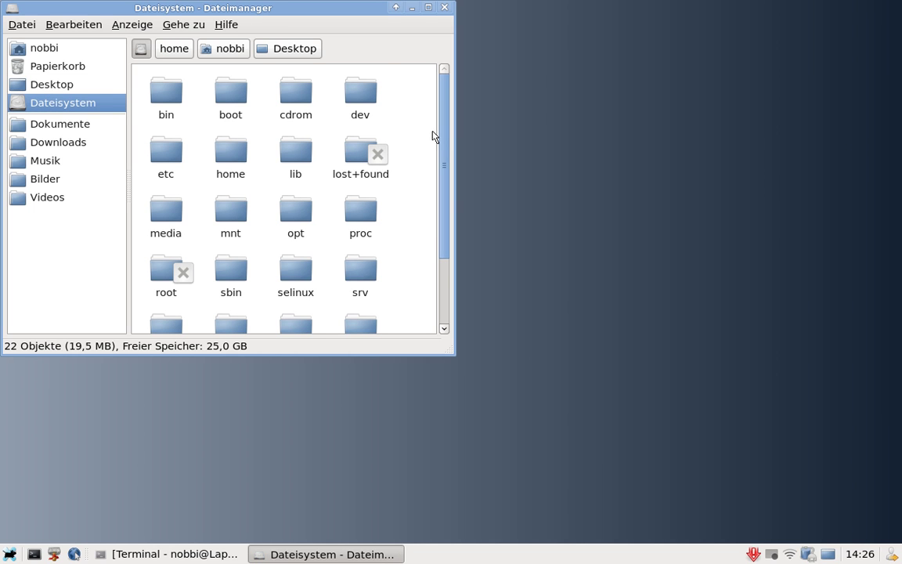
{"action": "scroll", "coordinate": [433, 137], "scroll_direction": "down", "scroll_amount": 2}
{"action": "scroll", "coordinate": [436, 150], "scroll_direction": "up", "scroll_amount": 1}
{"action": "scroll", "coordinate": [436, 150], "scroll_direction": "up", "scroll_amount": 1}
{"action": "left_click", "coordinate": [223, 49]}
{"action": "left_click", "coordinate": [175, 48]}
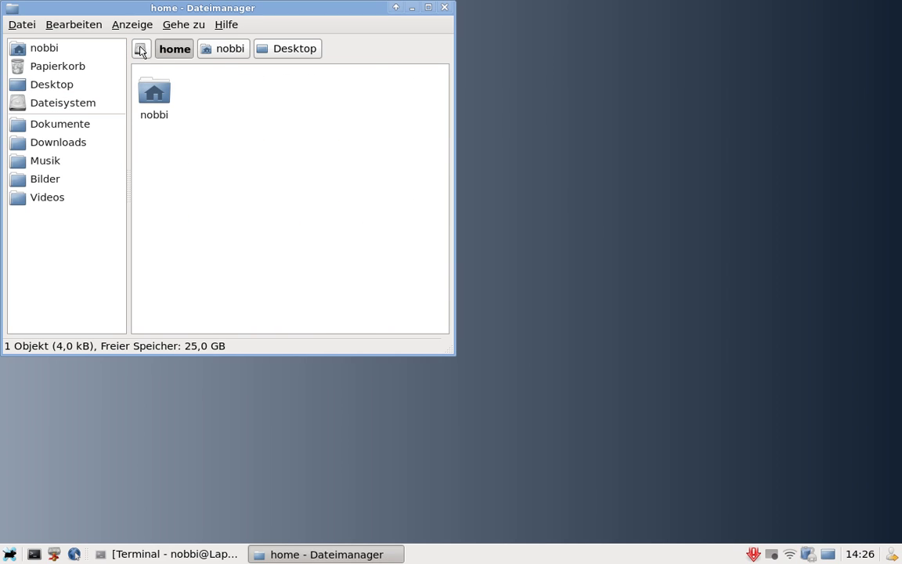
{"action": "left_click", "coordinate": [140, 50]}
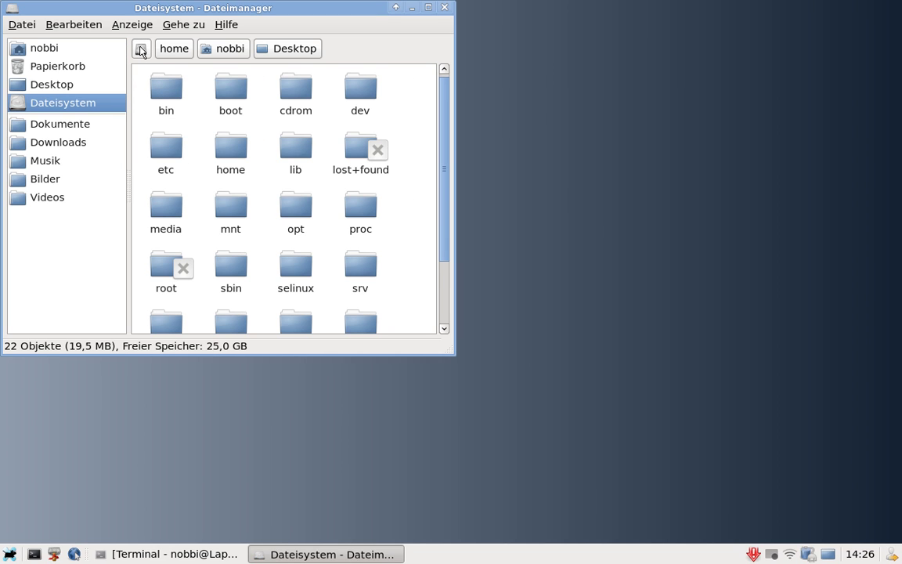
Temporarily show hidden files to inspect the user's home folder, and hide them again
{"action": "left_click", "coordinate": [125, 30]}
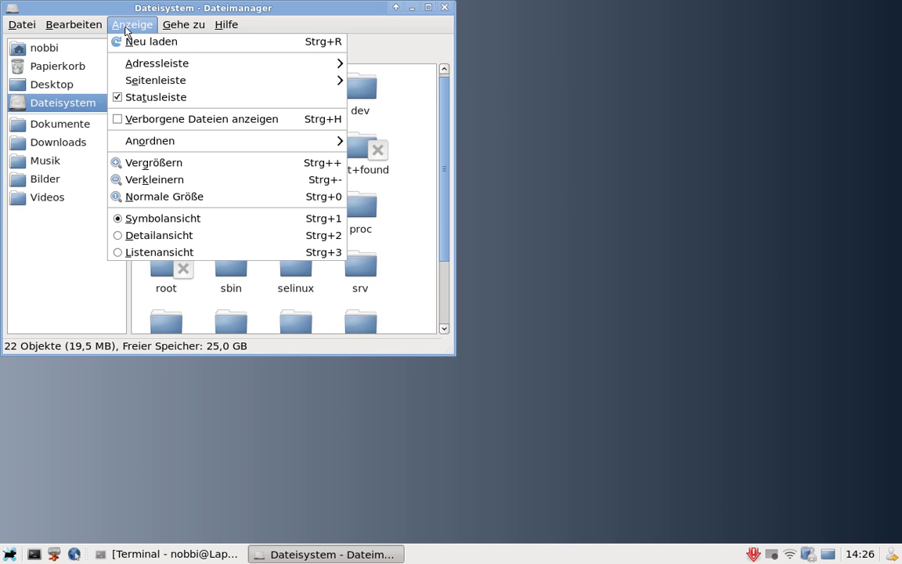
{"action": "mouse_move", "coordinate": [155, 64]}
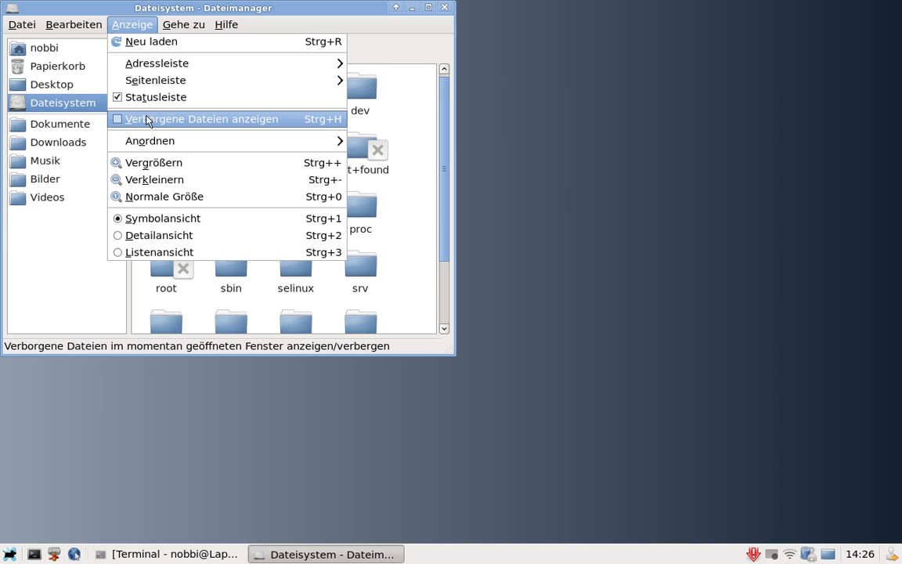
{"action": "left_click", "coordinate": [119, 121]}
{"action": "scroll", "coordinate": [246, 138], "scroll_direction": "down", "scroll_amount": 3}
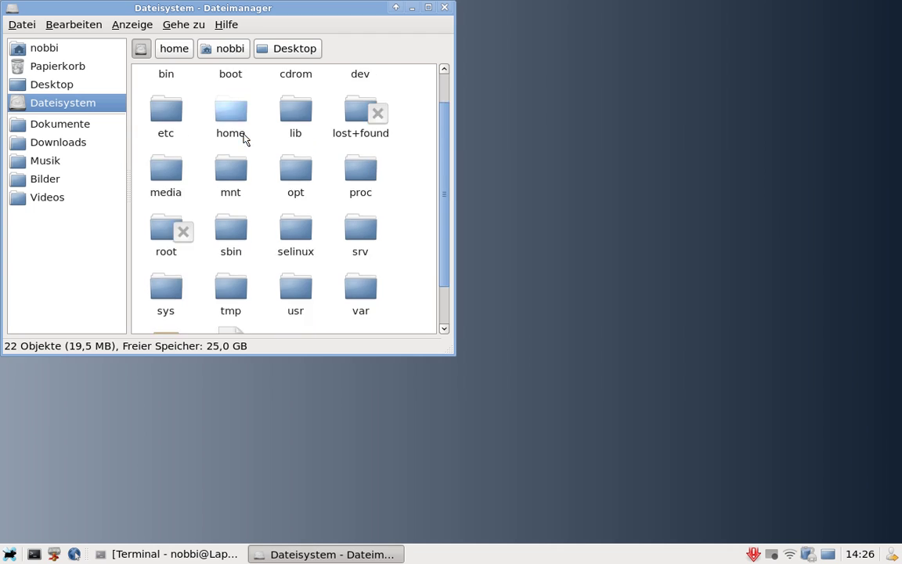
{"action": "scroll", "coordinate": [244, 139], "scroll_direction": "up", "scroll_amount": 3}
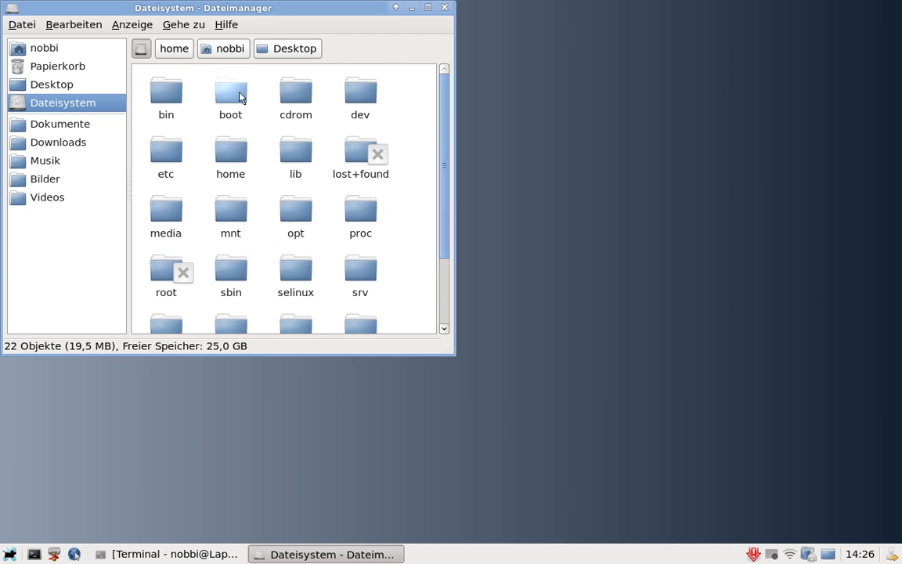
{"action": "left_click", "coordinate": [231, 50]}
{"action": "scroll", "coordinate": [233, 94], "scroll_direction": "down", "scroll_amount": 3}
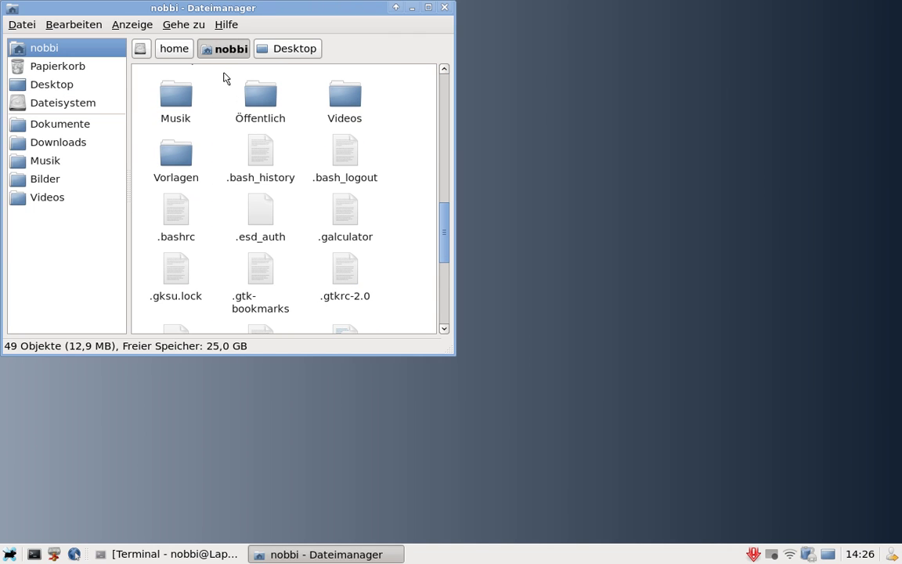
{"action": "left_click", "coordinate": [133, 30]}
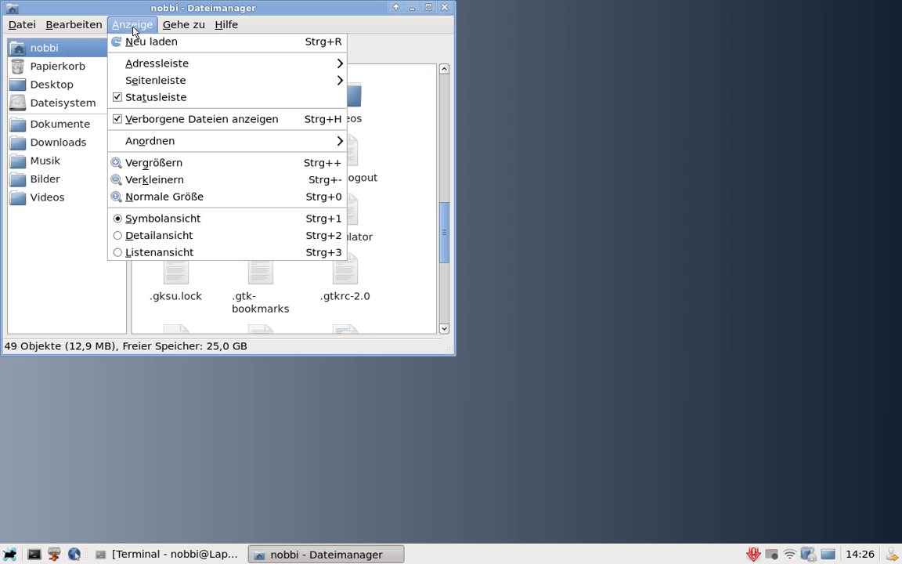
{"action": "left_click", "coordinate": [110, 118]}
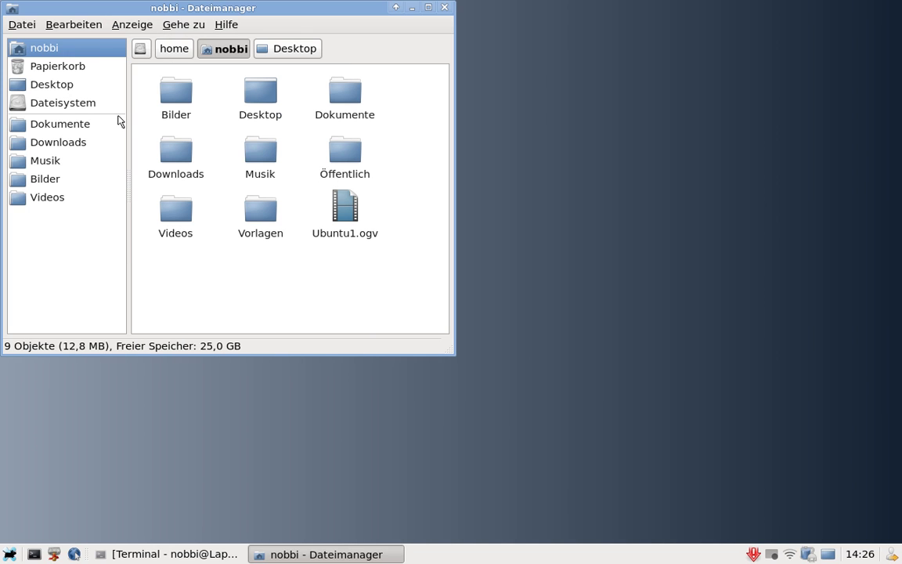
Copy the Videos folder from the home folder and paste it into the Musik folder
{"action": "left_click", "coordinate": [65, 26]}
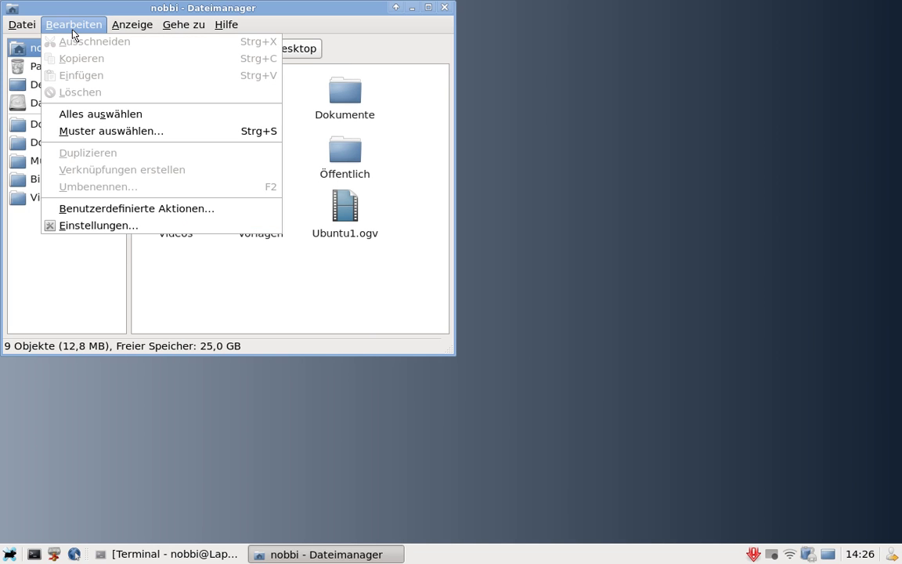
{"action": "left_click", "coordinate": [166, 263]}
{"action": "right_click", "coordinate": [188, 223]}
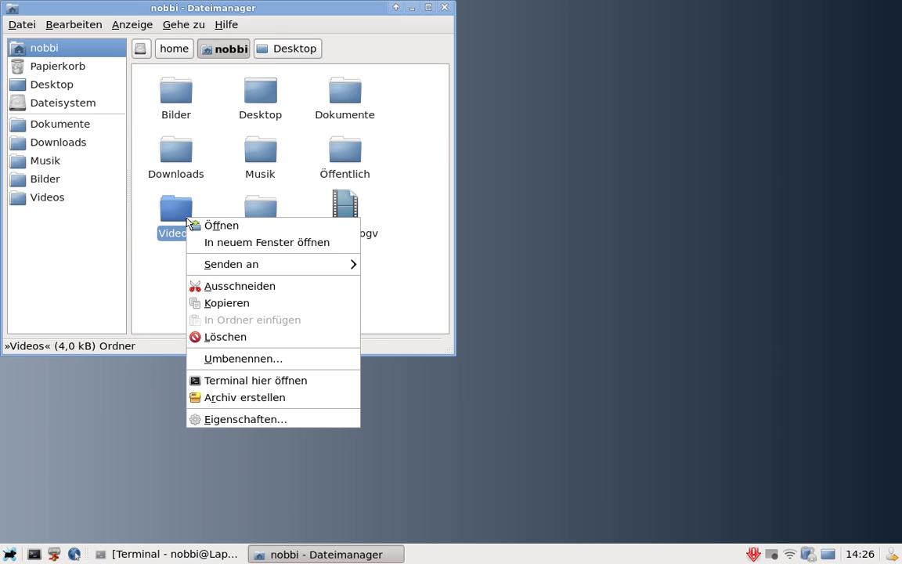
{"action": "left_click", "coordinate": [209, 303]}
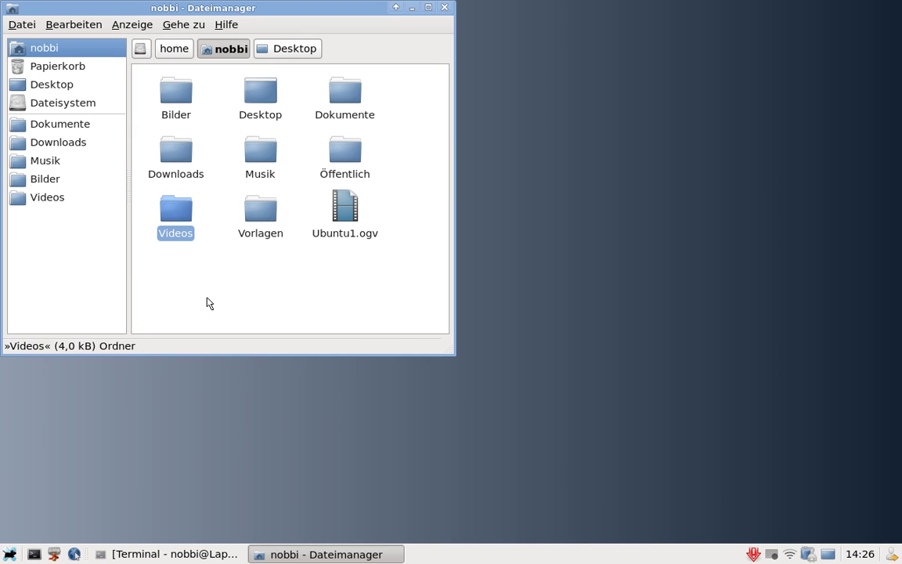
{"action": "right_click", "coordinate": [688, 268]}
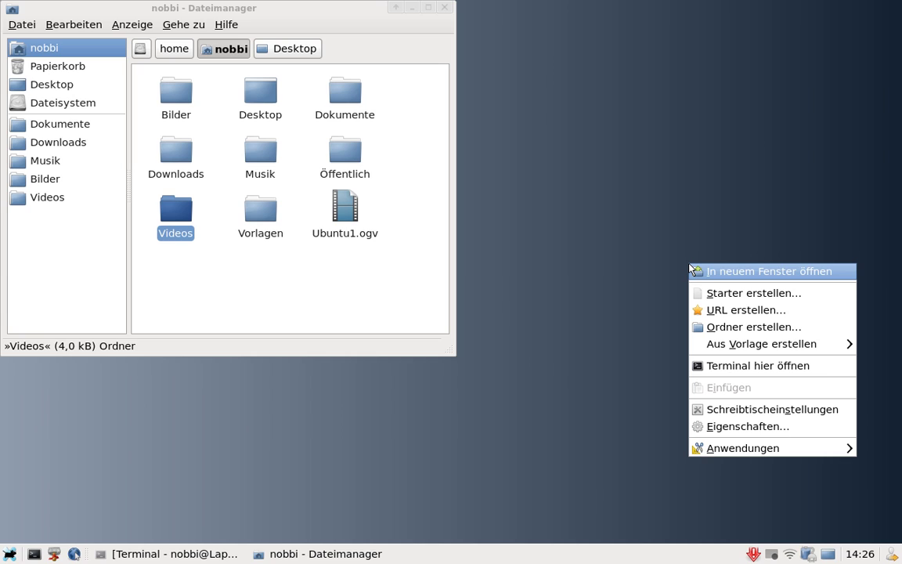
{"action": "left_click", "coordinate": [618, 315]}
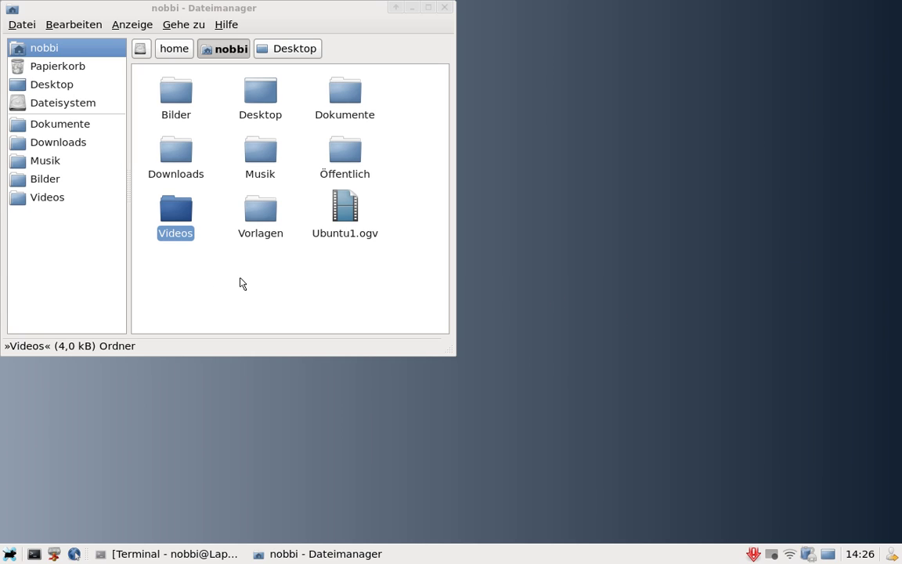
{"action": "double_click", "coordinate": [266, 160]}
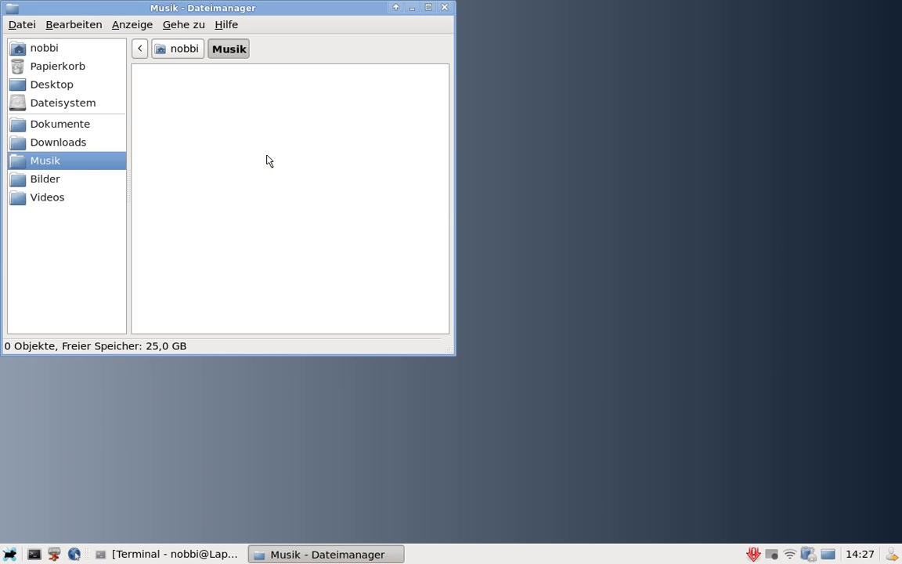
{"action": "right_click", "coordinate": [266, 161]}
{"action": "left_click", "coordinate": [286, 204]}
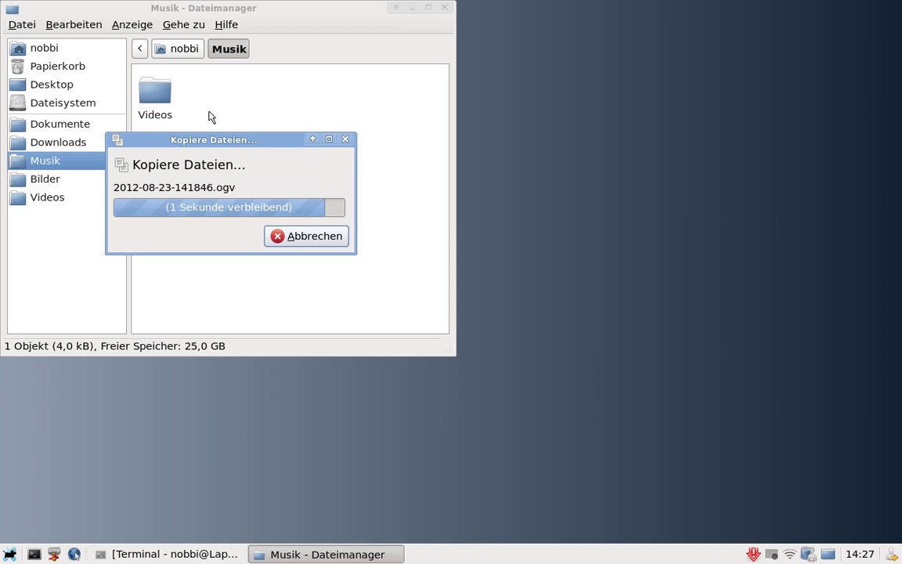
Delete the copied Videos folder from the Musik folder
{"action": "left_click", "coordinate": [72, 24]}
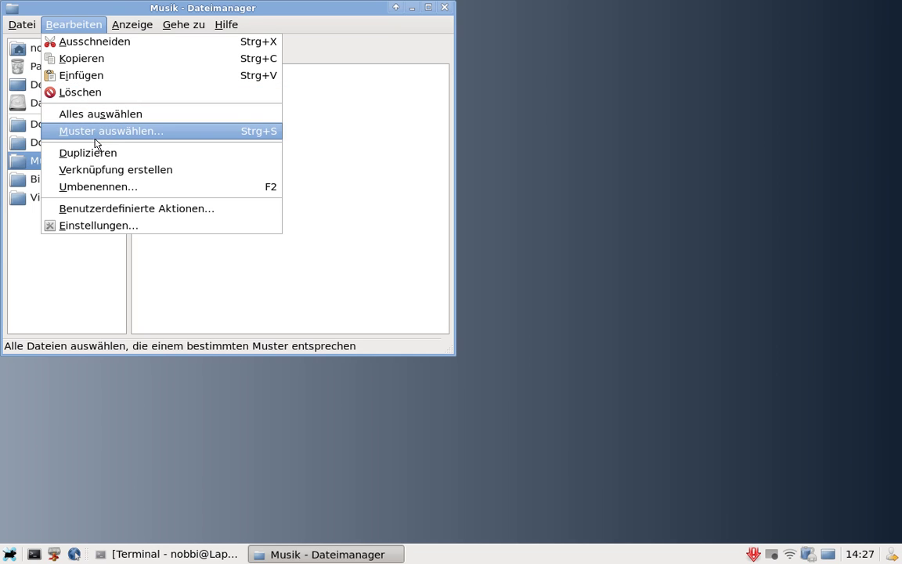
{"action": "left_click", "coordinate": [274, 149]}
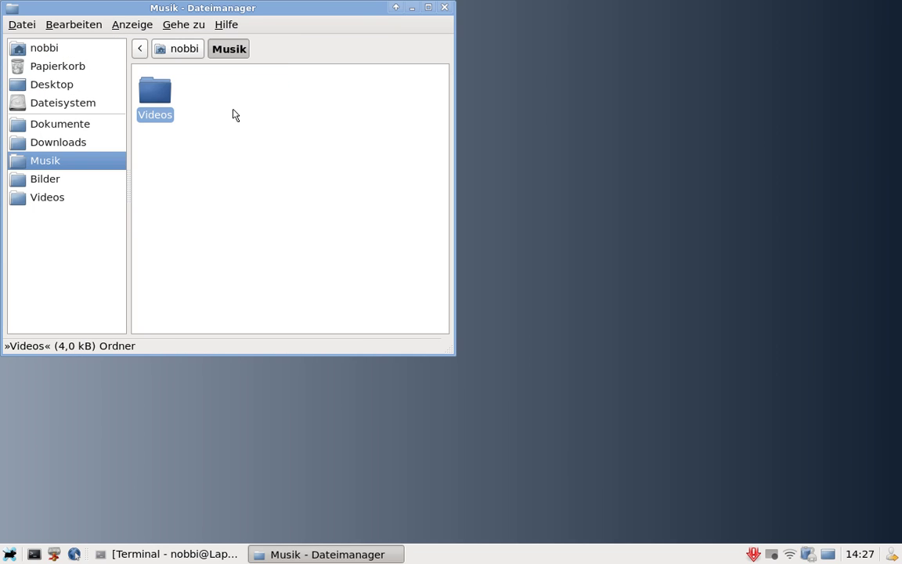
{"action": "right_click", "coordinate": [157, 94]}
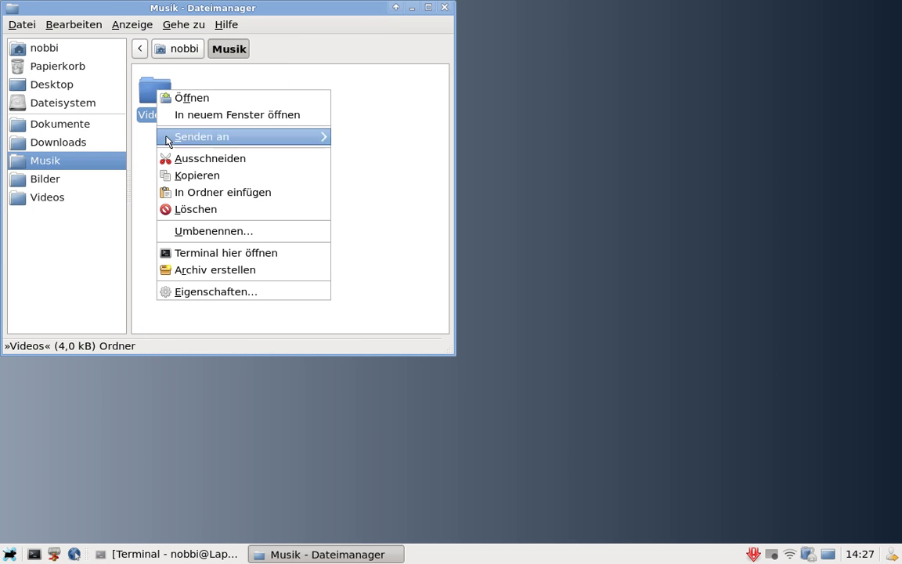
{"action": "left_click", "coordinate": [178, 209]}
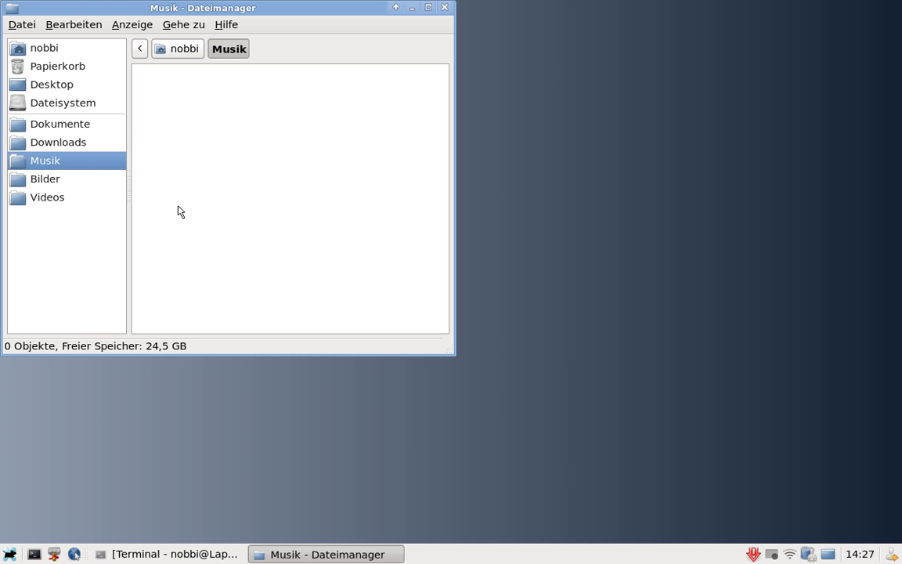
Check the contents of the Papierkorb and close the file manager window
{"action": "left_click", "coordinate": [62, 67]}
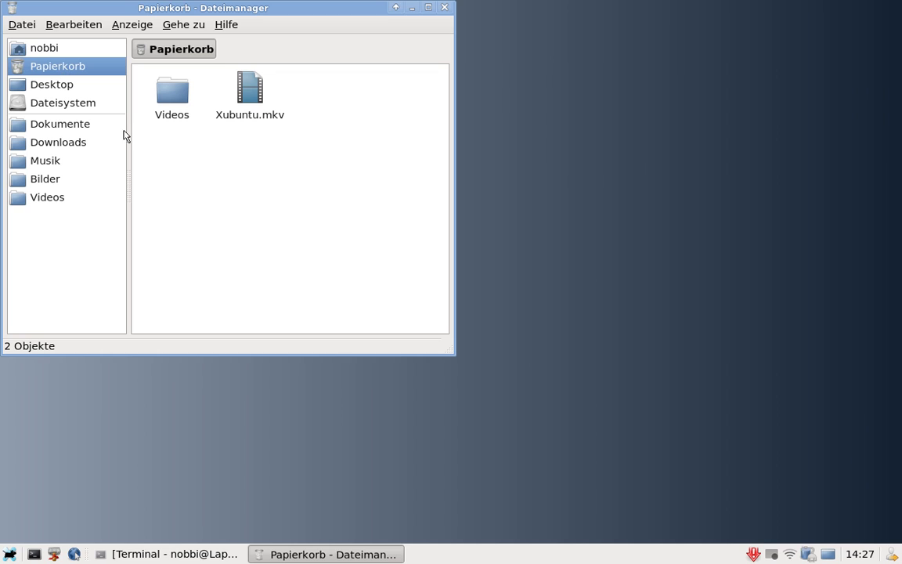
{"action": "left_click", "coordinate": [445, 8]}
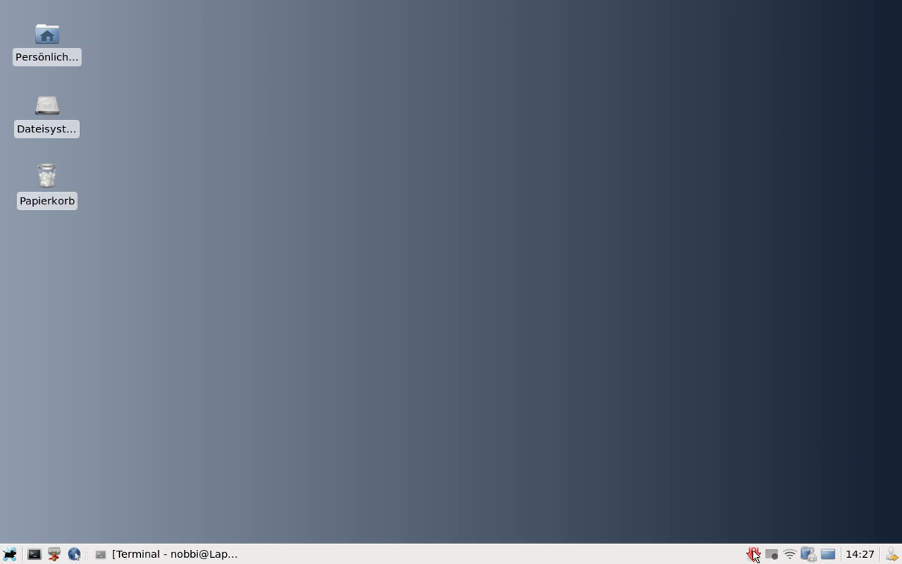
View the session options for logging out, restarting and shutting down, and cancel the dialog
{"action": "mouse_move", "coordinate": [754, 555]}
{"action": "mouse_move", "coordinate": [809, 556]}
{"action": "mouse_move", "coordinate": [860, 557]}
{"action": "left_click", "coordinate": [894, 558]}
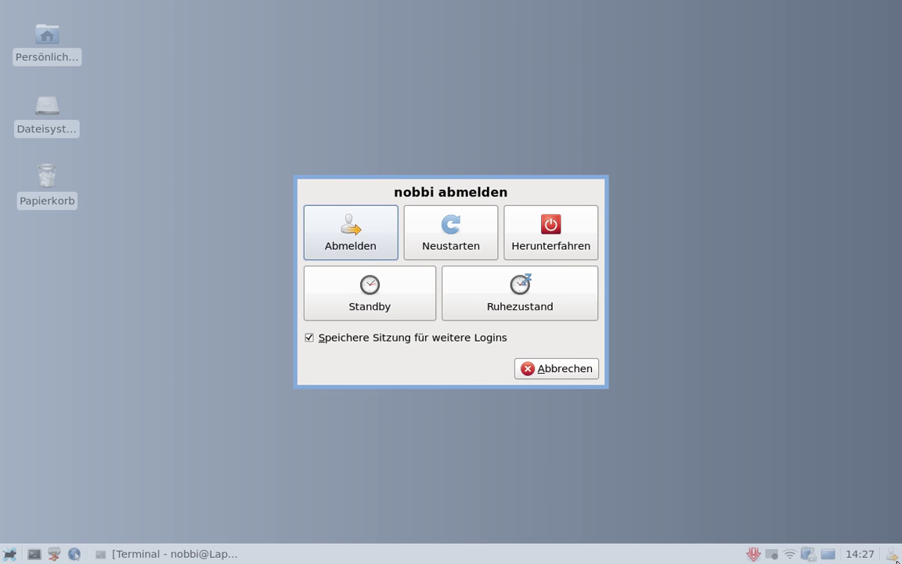
{"action": "left_click", "coordinate": [583, 373]}
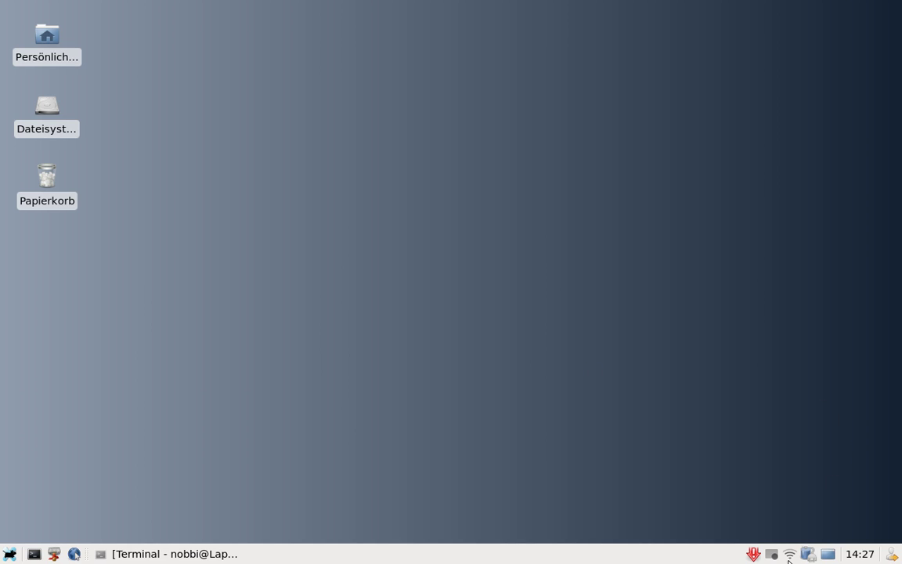
View the available wireless networks, including the additional ones, without changing the connection
{"action": "left_click", "coordinate": [790, 556]}
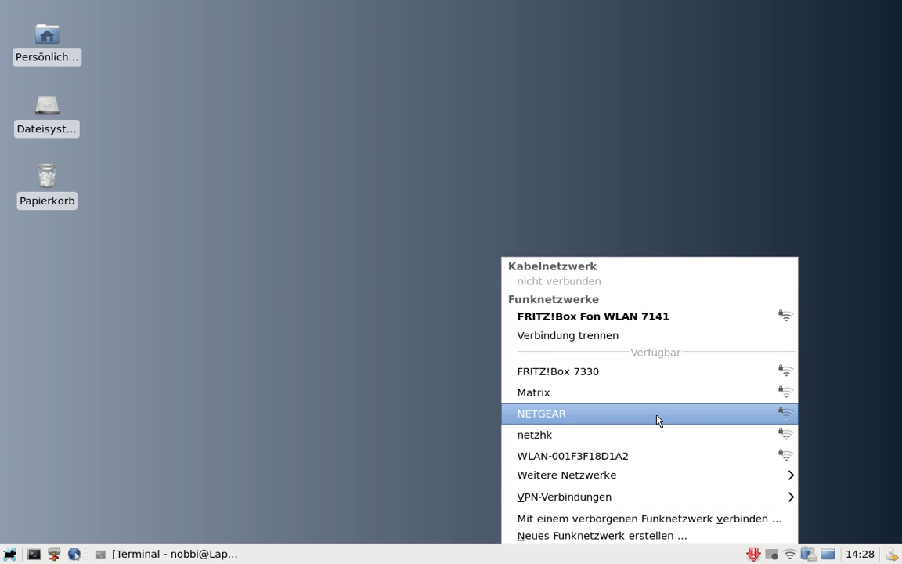
{"action": "mouse_move", "coordinate": [658, 483]}
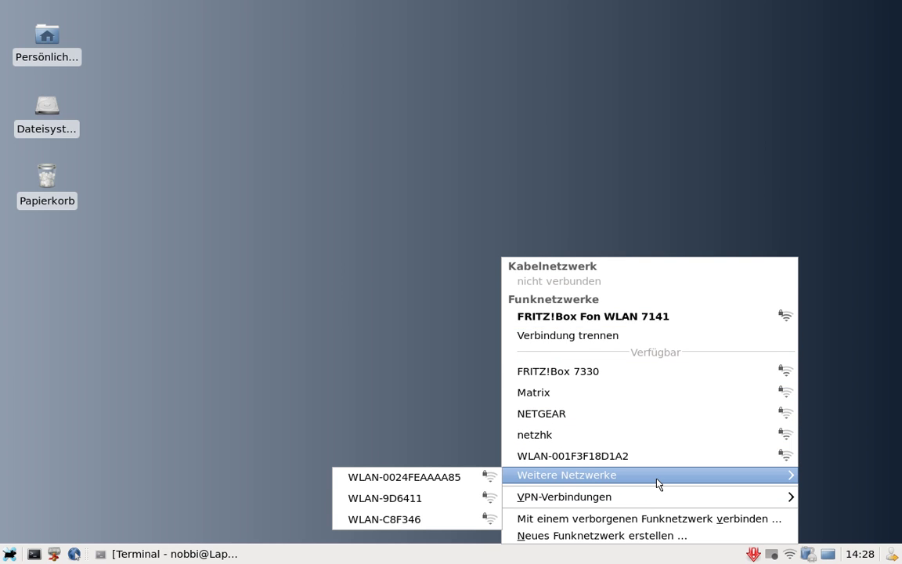
{"action": "left_click", "coordinate": [391, 388]}
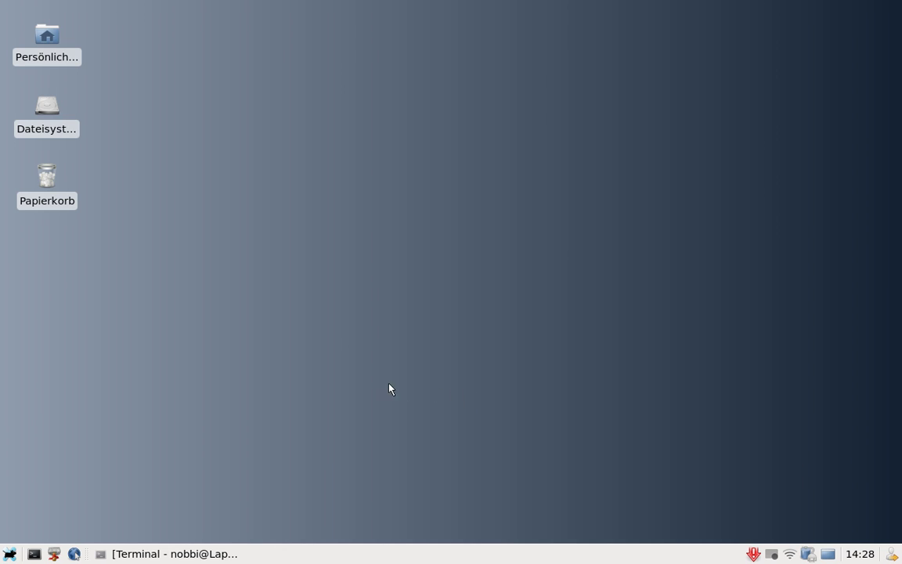
Open a new terminal window and list the connected USB devices with lsusb
{"action": "left_click", "coordinate": [33, 554]}
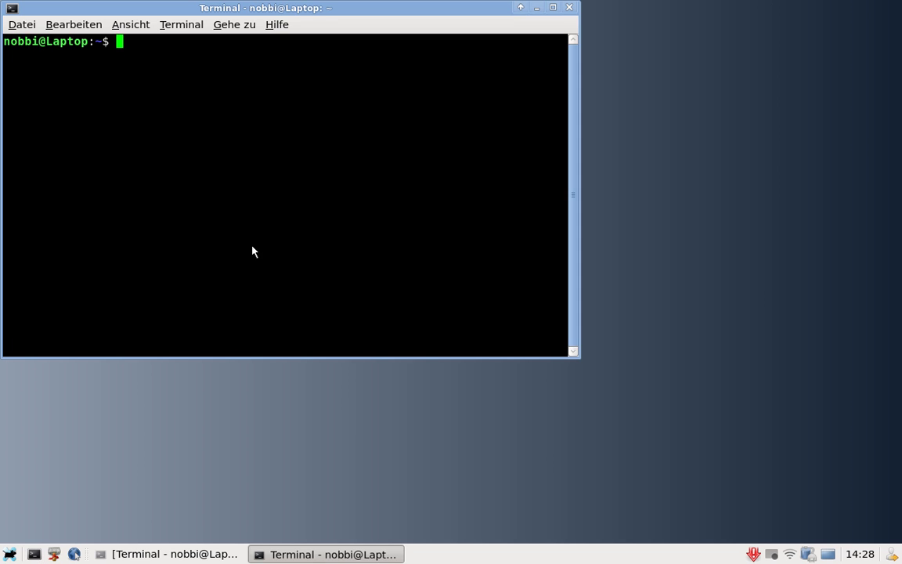
{"action": "type", "text": "lsusb"}
{"action": "key", "text": "Return"}
Try to start Midnight Commander from the terminal with the command mc
{"action": "type", "text": "m"}
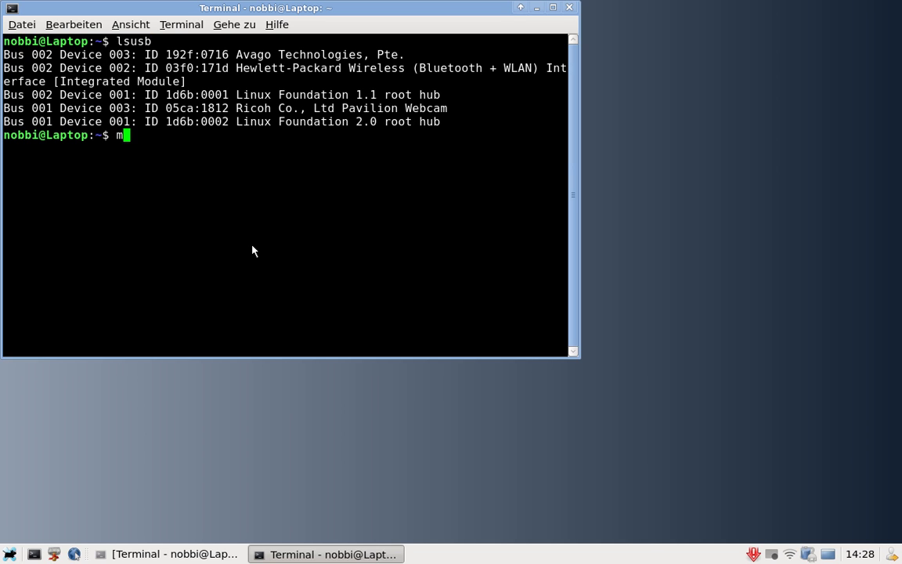
{"action": "type", "text": "c"}
{"action": "key", "text": "Return"}
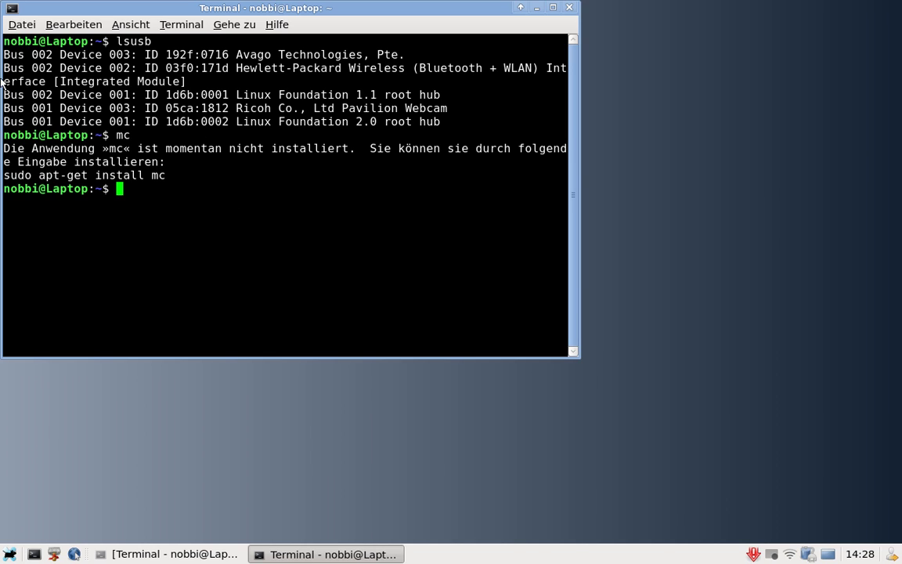
Copy the suggested command sudo apt-get install mc to the prompt, run it, and enter the account password to install the package
{"action": "left_click_drag", "start_coordinate": [6, 170], "coordinate": [19, 165]}
{"action": "left_click", "coordinate": [18, 172]}
{"action": "triple_click", "coordinate": [6, 177]}
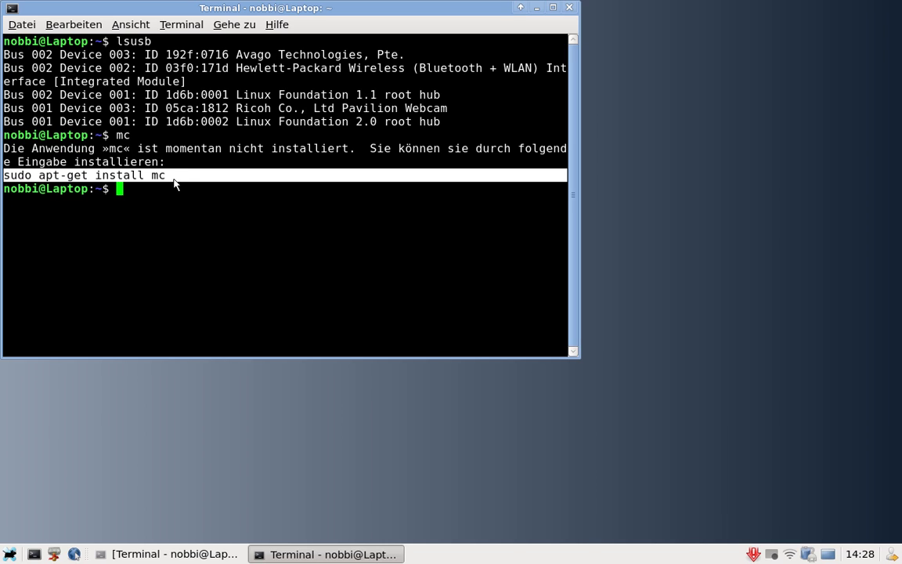
{"action": "right_click", "coordinate": [147, 168]}
{"action": "left_click", "coordinate": [195, 219]}
{"action": "triple_click", "coordinate": [147, 200]}
{"action": "right_click", "coordinate": [146, 196]}
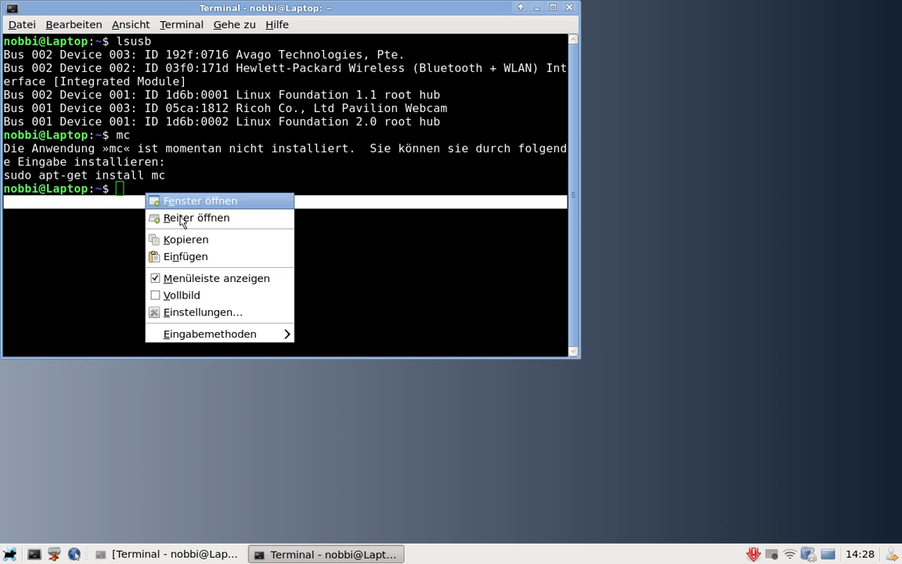
{"action": "left_click", "coordinate": [174, 258]}
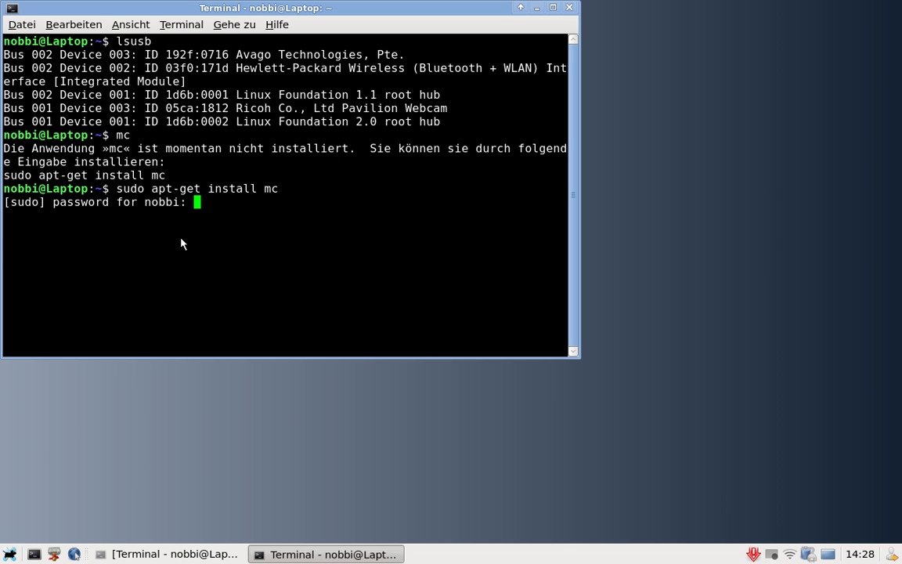
{"action": "key", "text": "Return"}
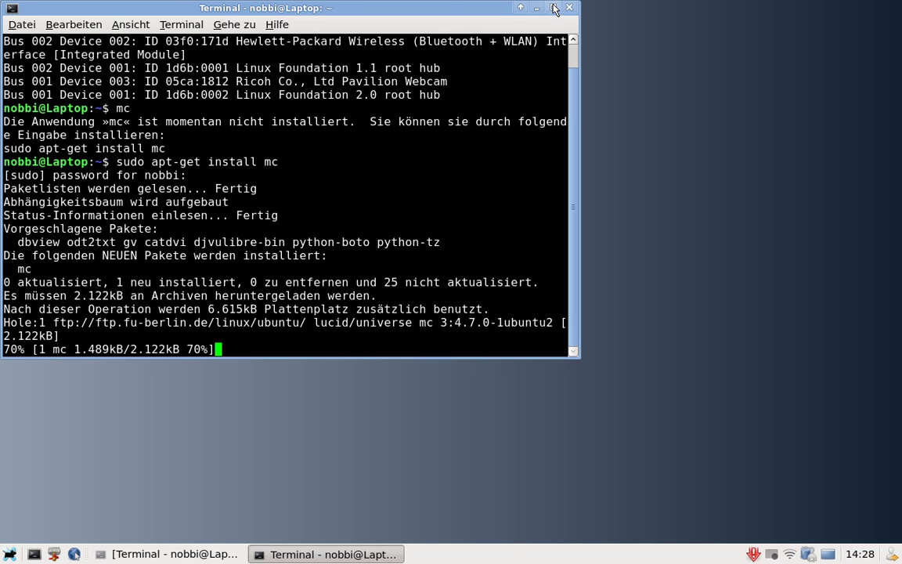
Maximize the terminal window and start the installed file manager with mc
{"action": "left_click", "coordinate": [552, 8]}
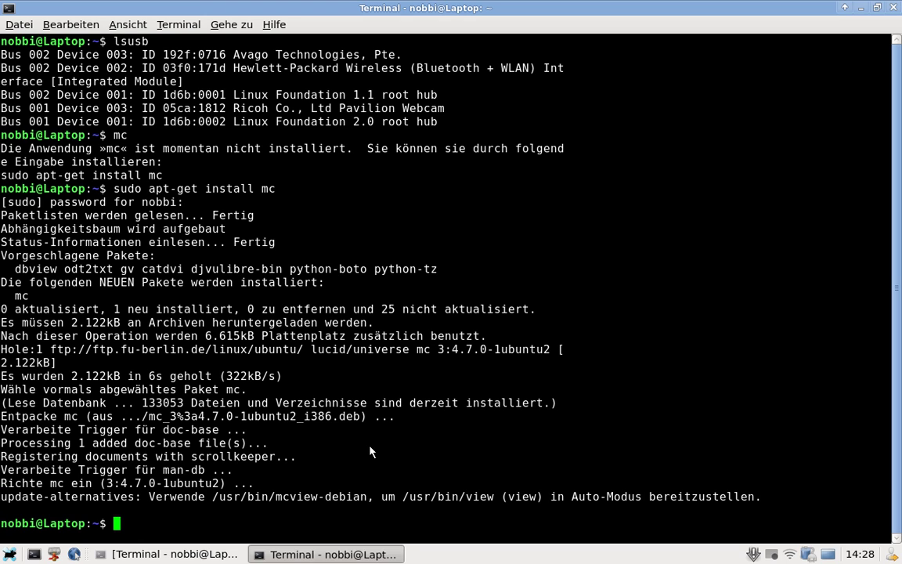
{"action": "type", "text": "mc"}
{"action": "key", "text": "Return"}
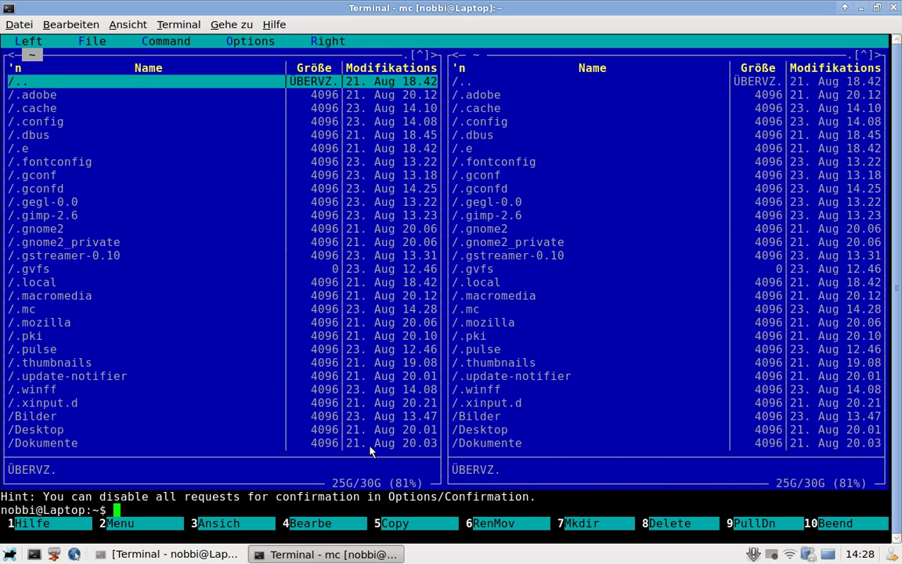
Browse in mc between the home folder and its parent directory /home
{"action": "key", "text": "Return"}
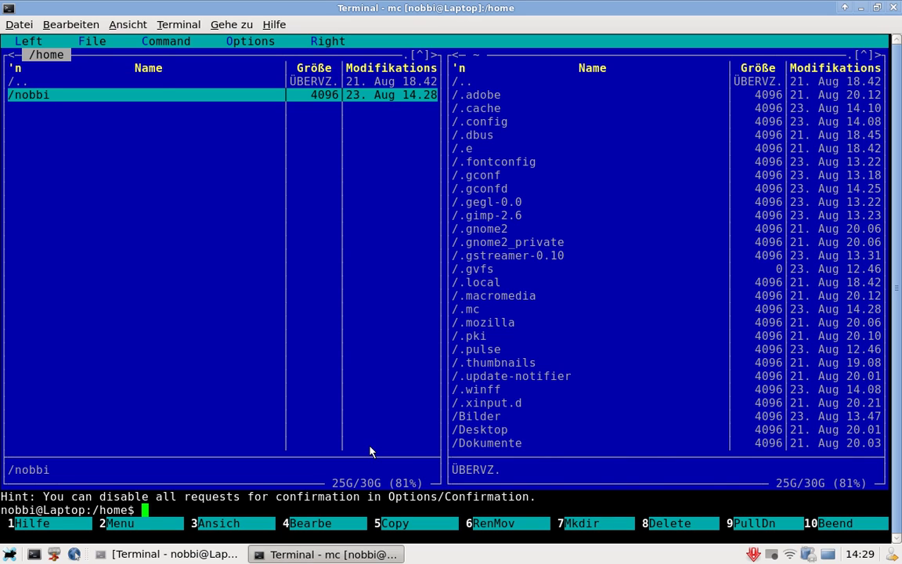
{"action": "key", "text": "Return"}
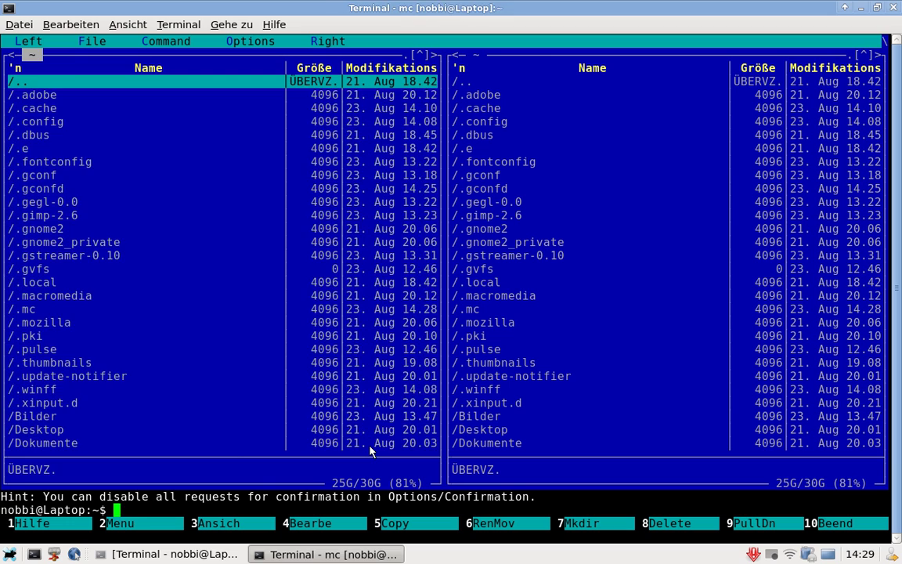
{"action": "key", "text": "Return"}
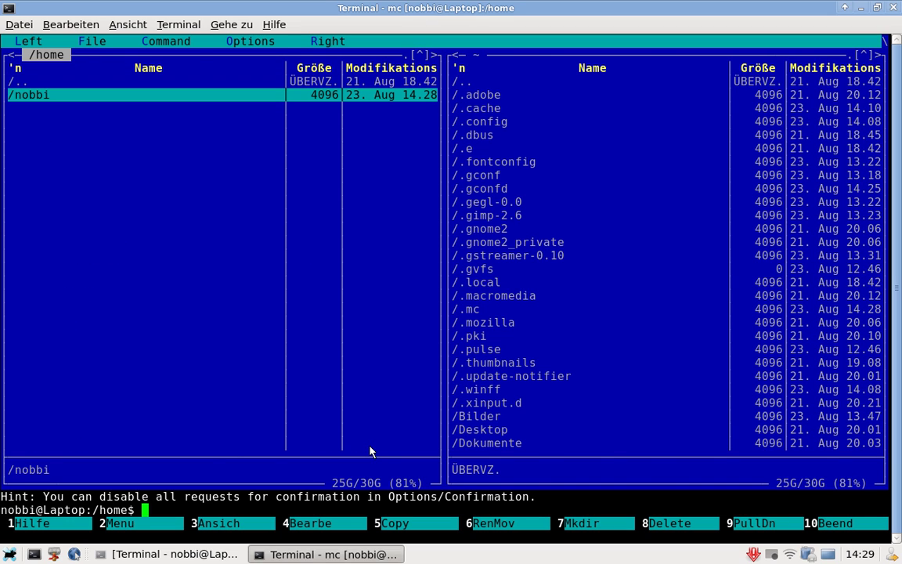
{"action": "key", "text": "Up"}
{"action": "key", "text": "Return"}
{"action": "key", "text": "Return"}
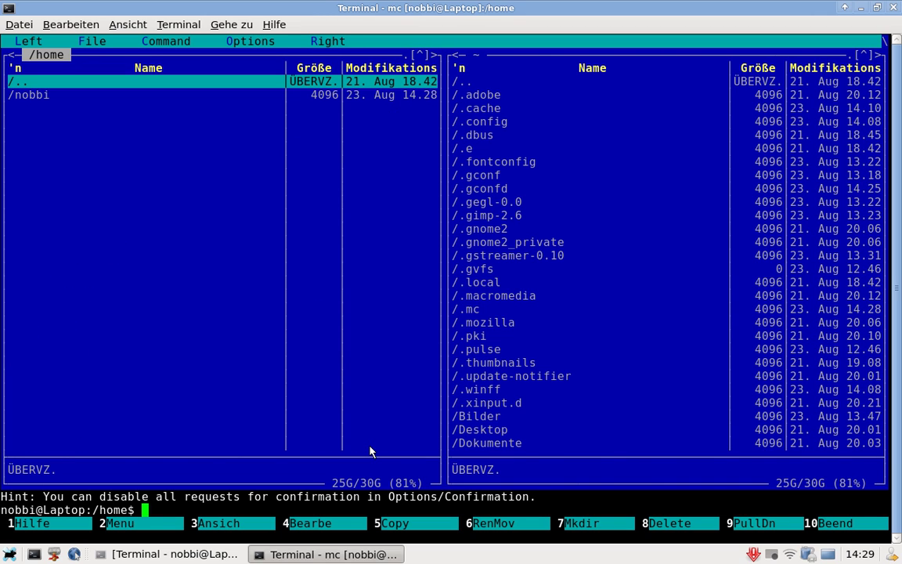
{"action": "key", "text": "Down"}
{"action": "key", "text": "Return"}
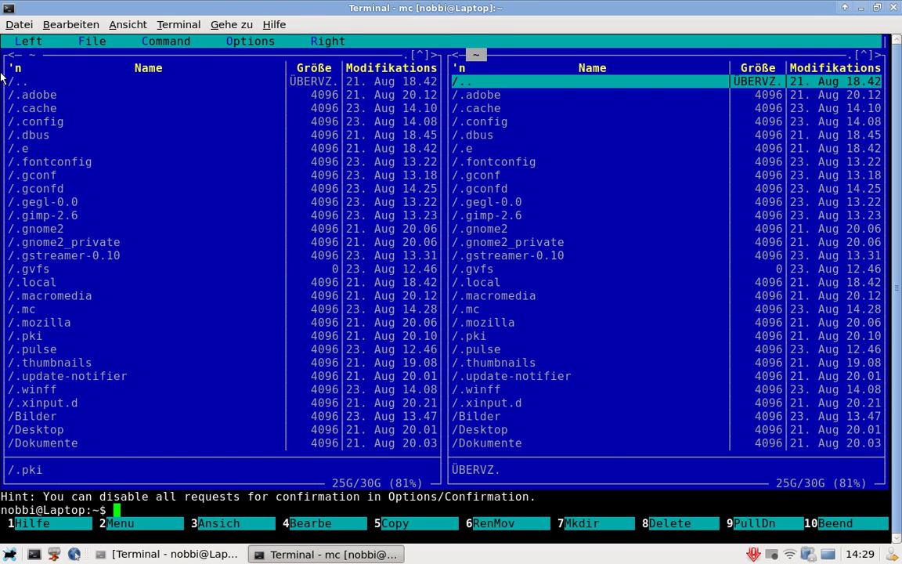
Look through the commands offered by mc's Left, Options and Right menus and the terminal's own menus
{"action": "key", "text": "F9"}
{"action": "key", "text": "Left"}
{"action": "key", "text": "Left"}
{"action": "left_click", "coordinate": [55, 32]}
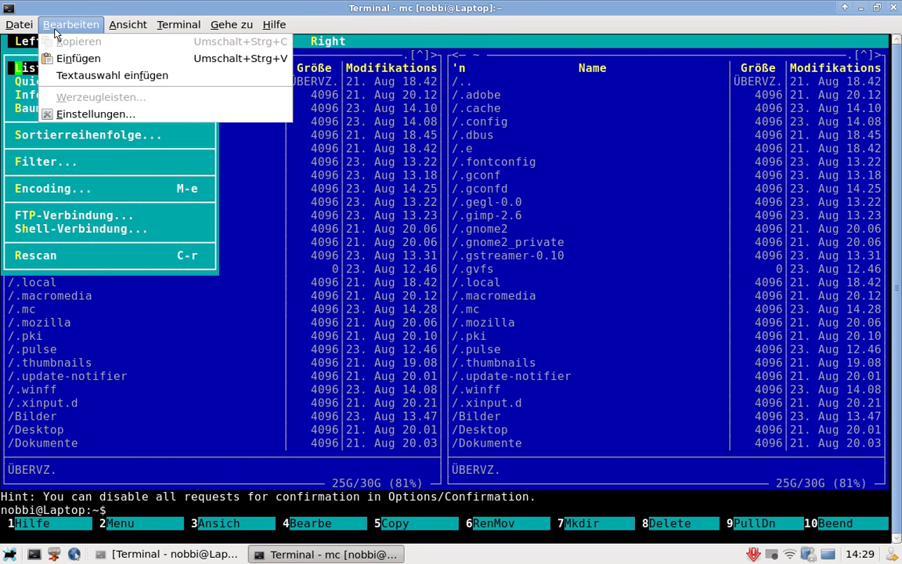
{"action": "left_click", "coordinate": [98, 31]}
{"action": "left_click", "coordinate": [175, 28]}
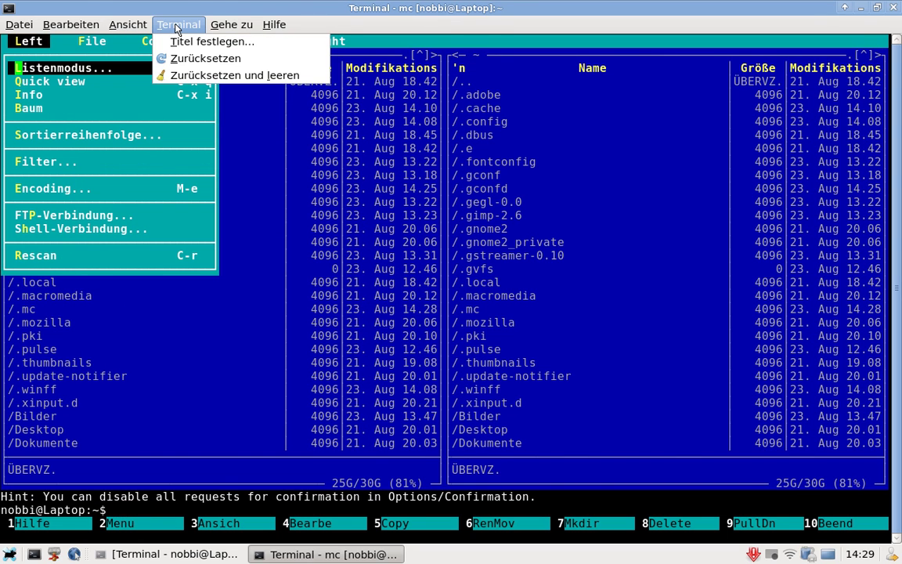
{"action": "left_click", "coordinate": [231, 27]}
{"action": "left_click", "coordinate": [232, 28]}
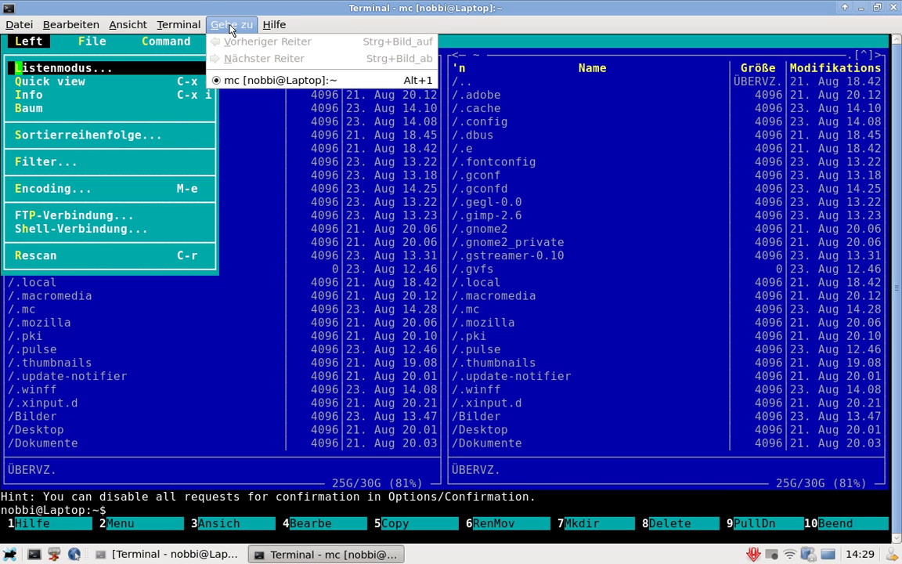
{"action": "left_click", "coordinate": [165, 41]}
{"action": "left_click", "coordinate": [251, 40]}
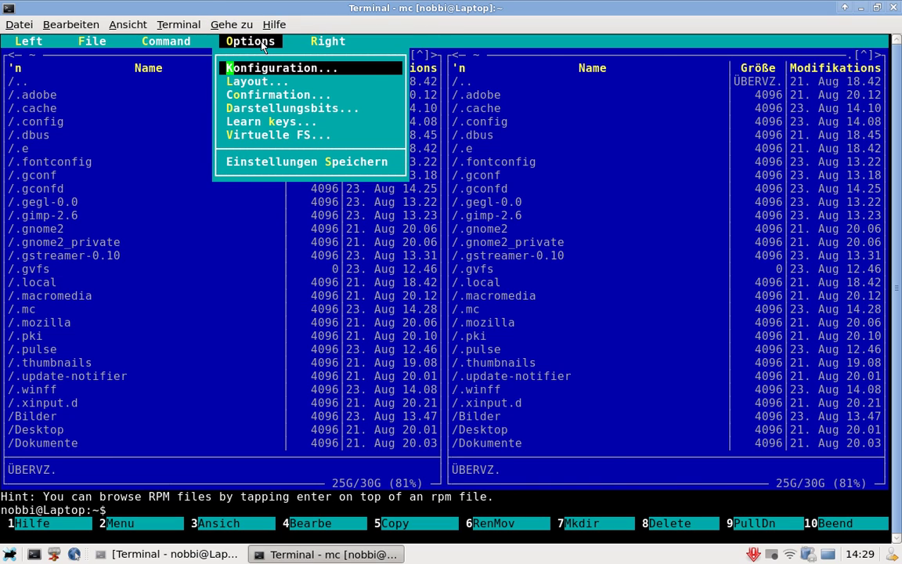
{"action": "left_click", "coordinate": [335, 43]}
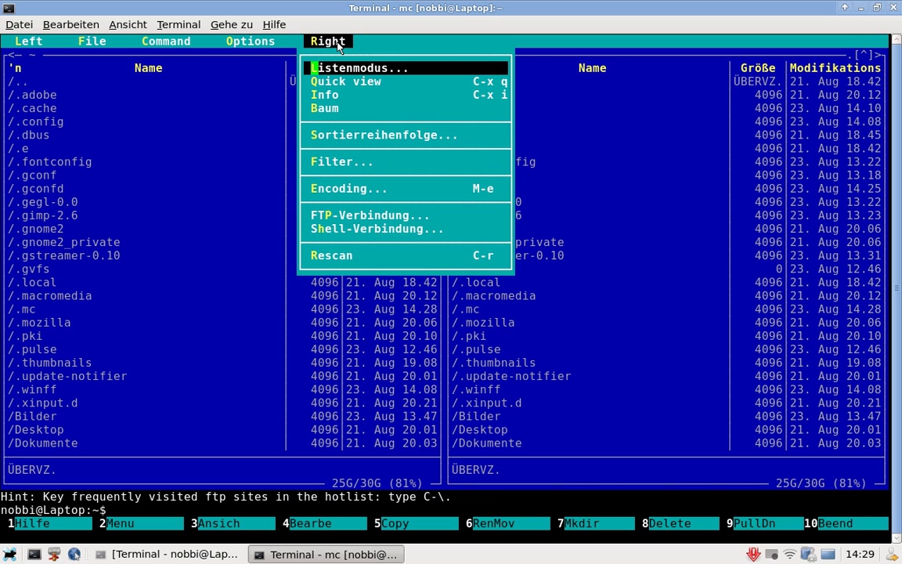
View mc's Datei suchen dialog, enter // as the start path, cancel the search and close the terminal window
{"action": "left_click", "coordinate": [151, 43]}
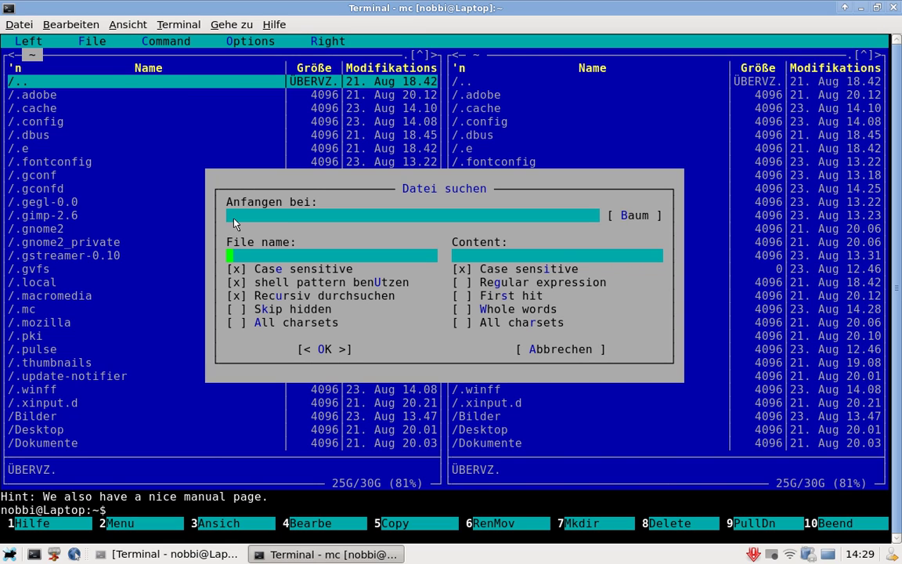
{"action": "left_click", "coordinate": [254, 217]}
{"action": "type", "text": "//"}
{"action": "left_click", "coordinate": [575, 350]}
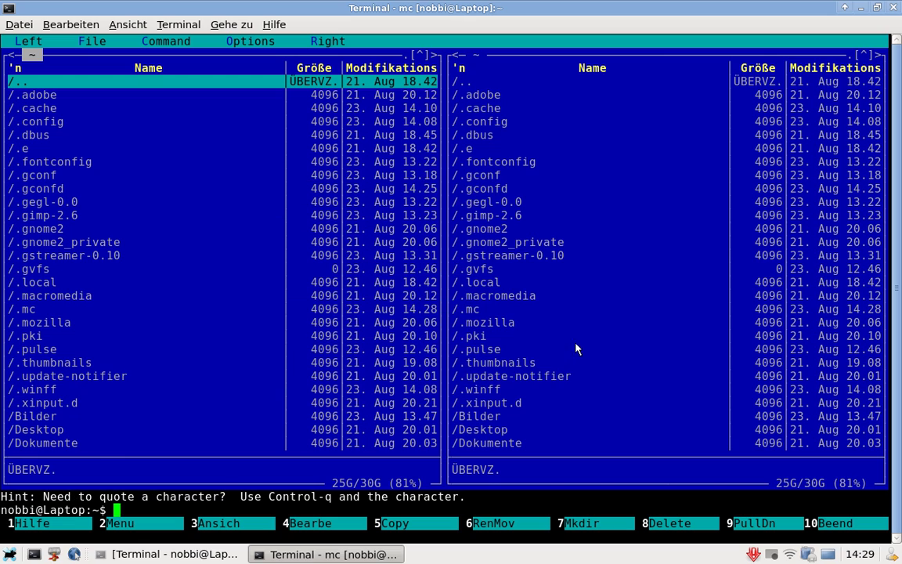
{"action": "left_click", "coordinate": [893, 8]}
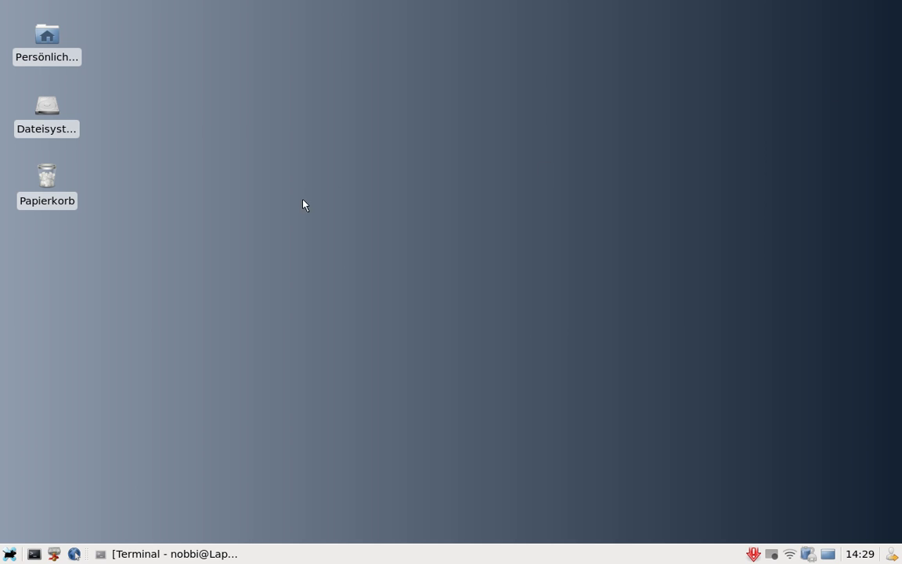
Launch ePDFViewer from the Büro applications to view its empty window, and close it
{"action": "left_click", "coordinate": [8, 556]}
{"action": "mouse_move", "coordinate": [31, 354]}
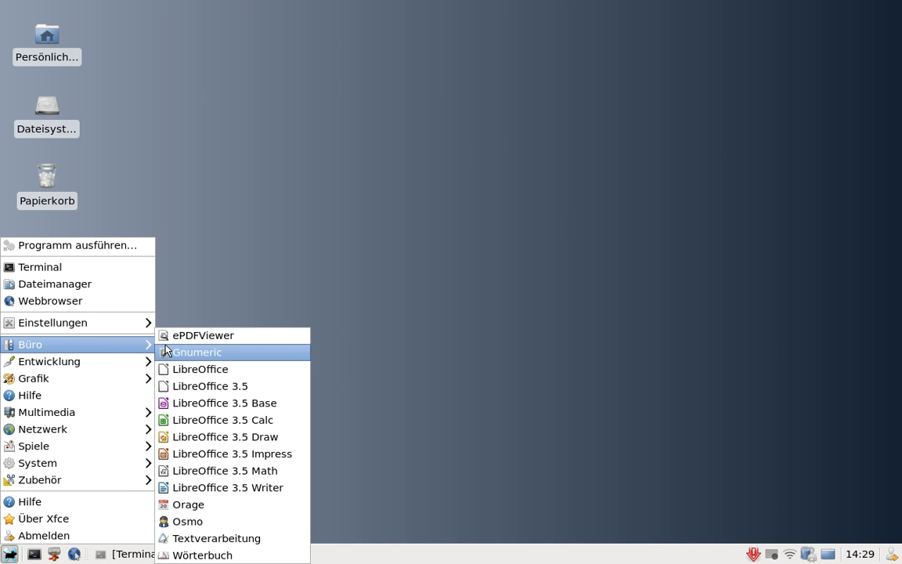
{"action": "left_click", "coordinate": [201, 336]}
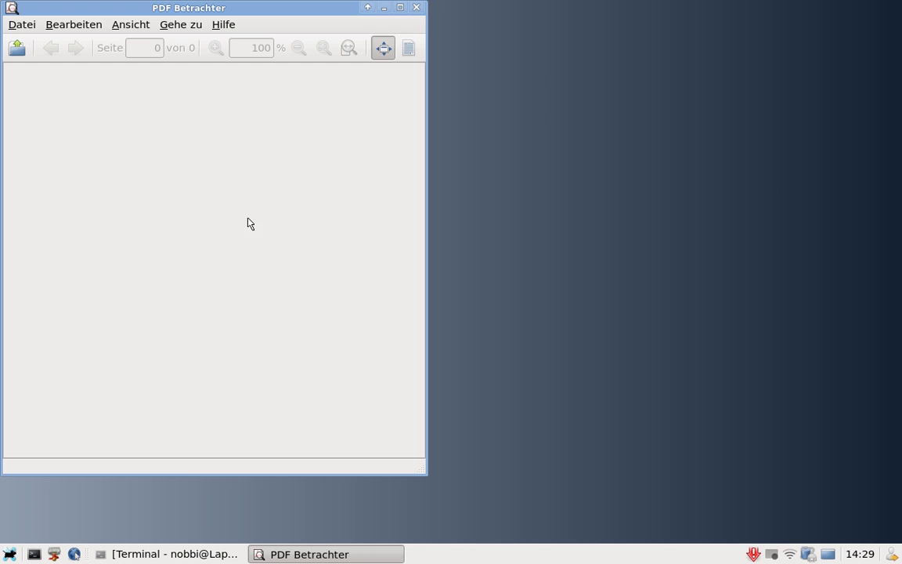
{"action": "left_click", "coordinate": [416, 7]}
Launch LibreOffice 3.5 Calc from the Büro applications
{"action": "left_click", "coordinate": [9, 553]}
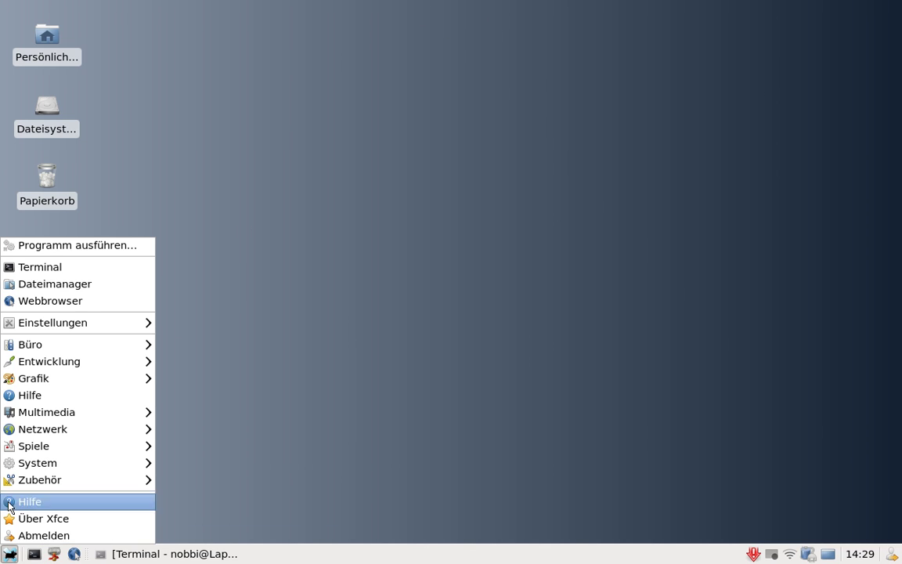
{"action": "mouse_move", "coordinate": [72, 344]}
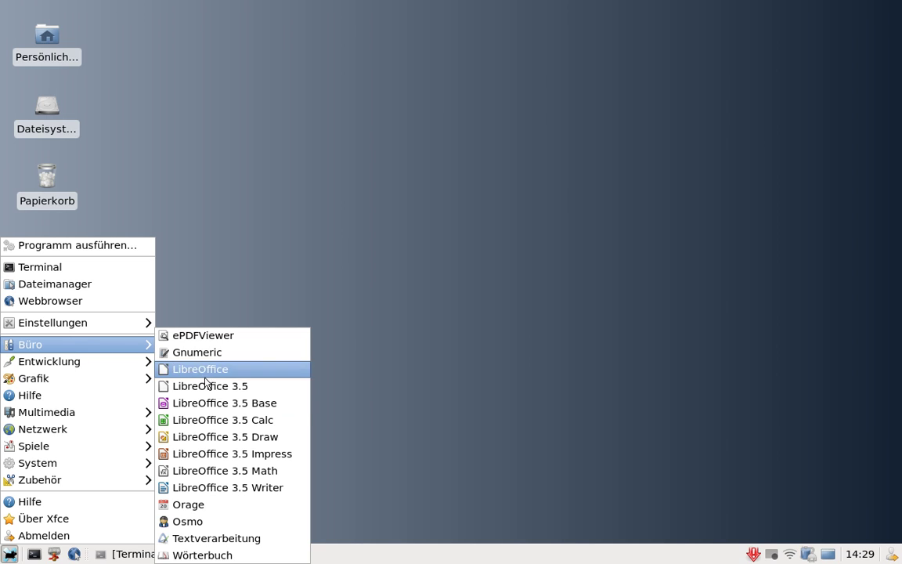
{"action": "left_click", "coordinate": [213, 419]}
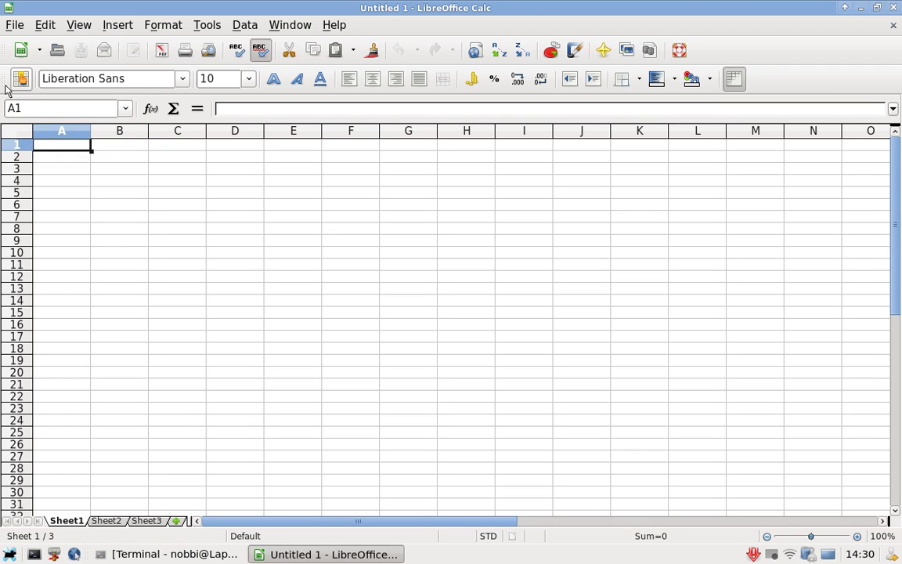
Create a new Writer text document from Calc and enter the text dddddd
{"action": "left_click", "coordinate": [16, 26]}
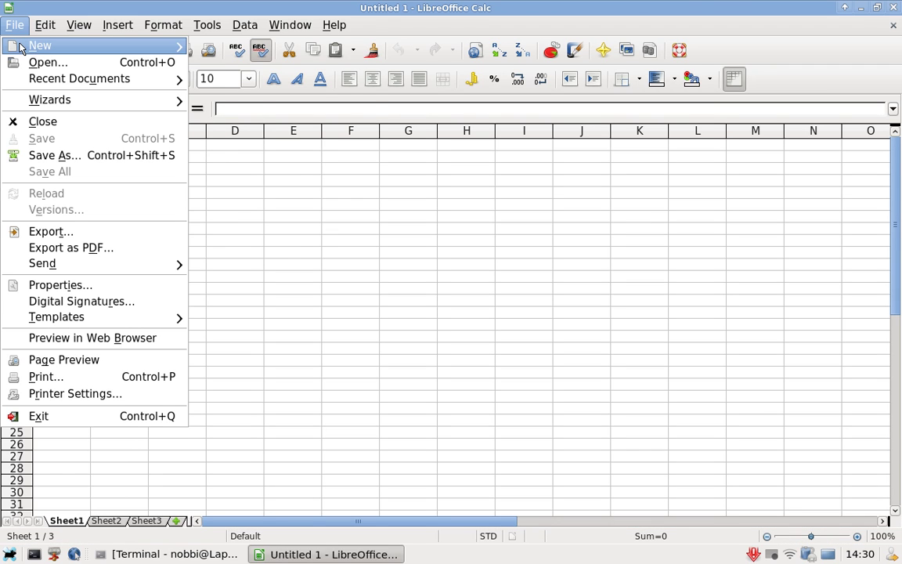
{"action": "mouse_move", "coordinate": [21, 49]}
{"action": "left_click", "coordinate": [272, 52]}
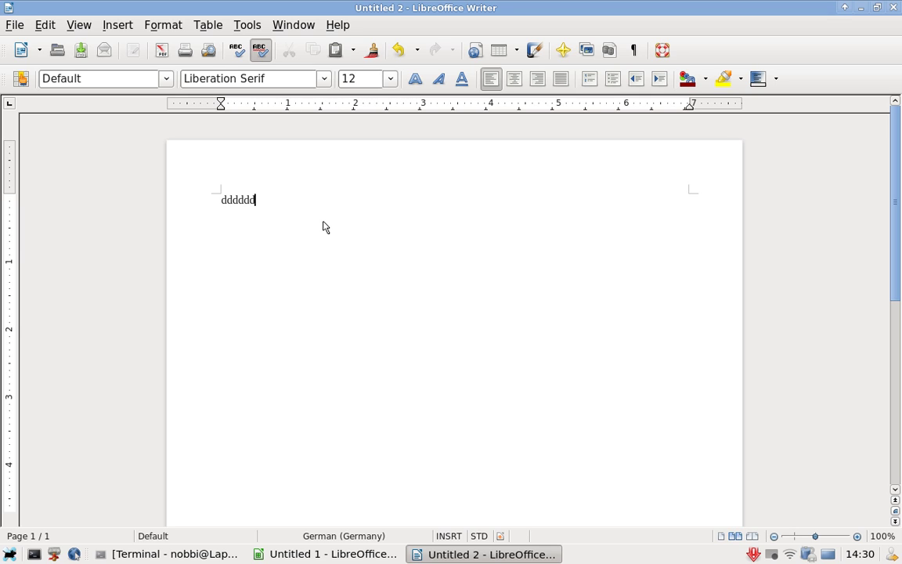
Set the text dddddd in the Linux Biolinum G font, trying size 15 before choosing size 22
{"action": "left_click_drag", "start_coordinate": [218, 209], "coordinate": [262, 204]}
{"action": "left_click", "coordinate": [324, 81]}
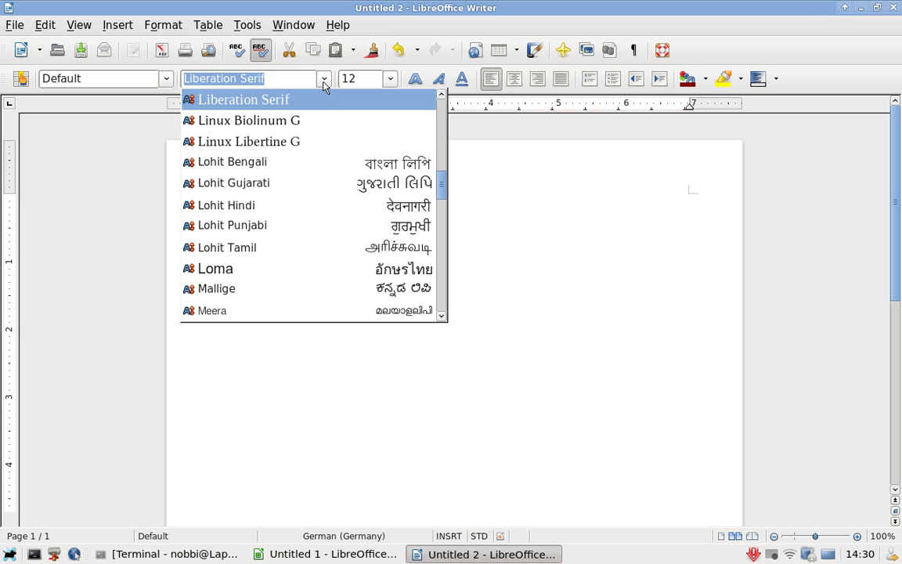
{"action": "left_click", "coordinate": [288, 124]}
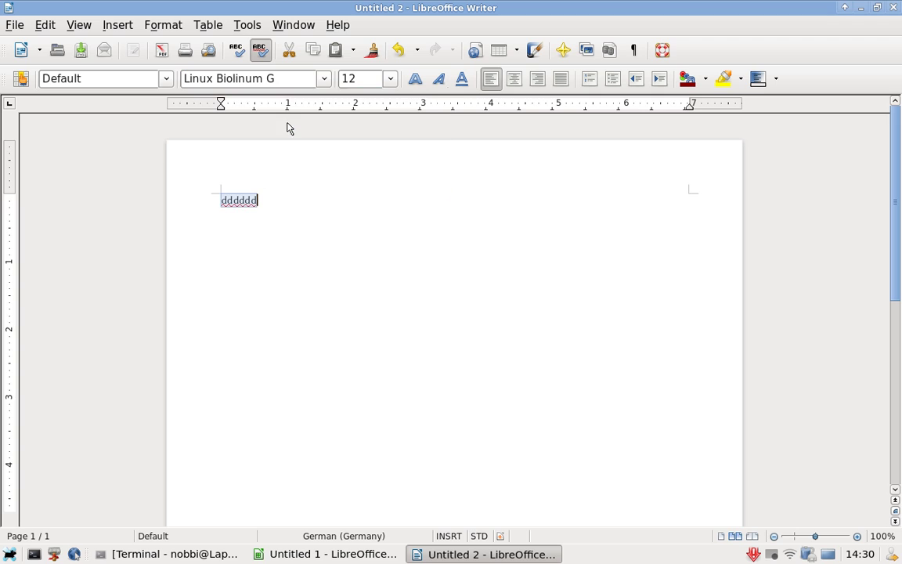
{"action": "double_click", "coordinate": [390, 82]}
{"action": "left_click", "coordinate": [390, 79]}
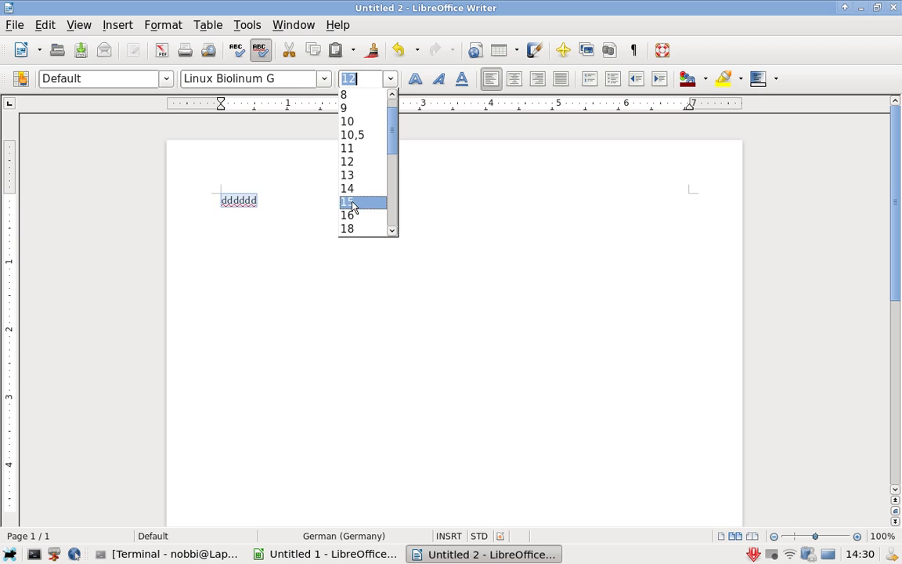
{"action": "left_click", "coordinate": [352, 204]}
{"action": "left_click", "coordinate": [389, 80]}
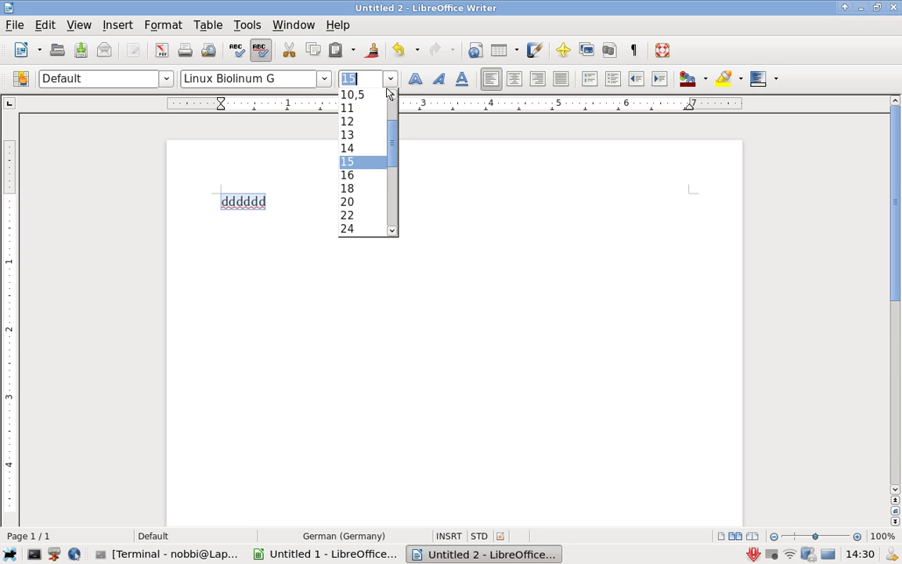
{"action": "left_click", "coordinate": [351, 215]}
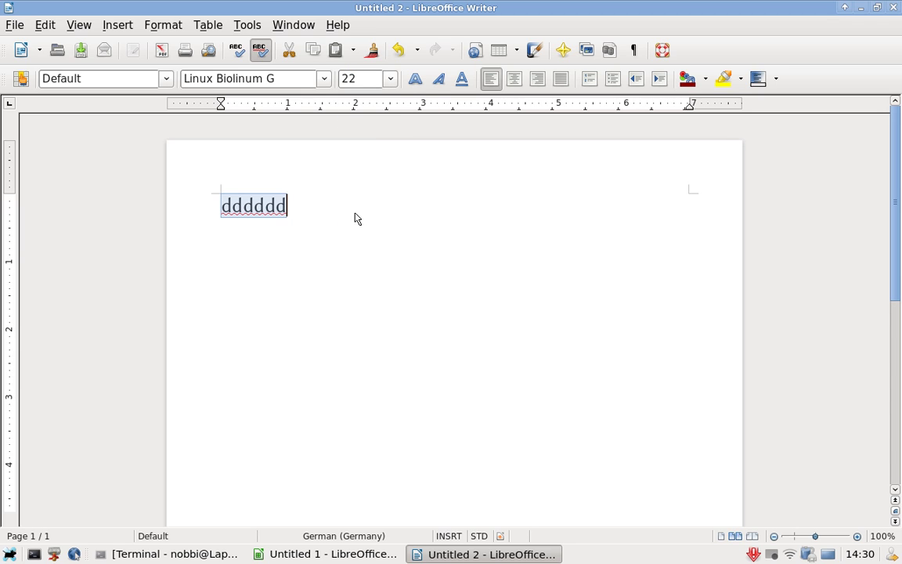
Format the selected text dddddd as bold and italic
{"action": "left_click", "coordinate": [416, 80]}
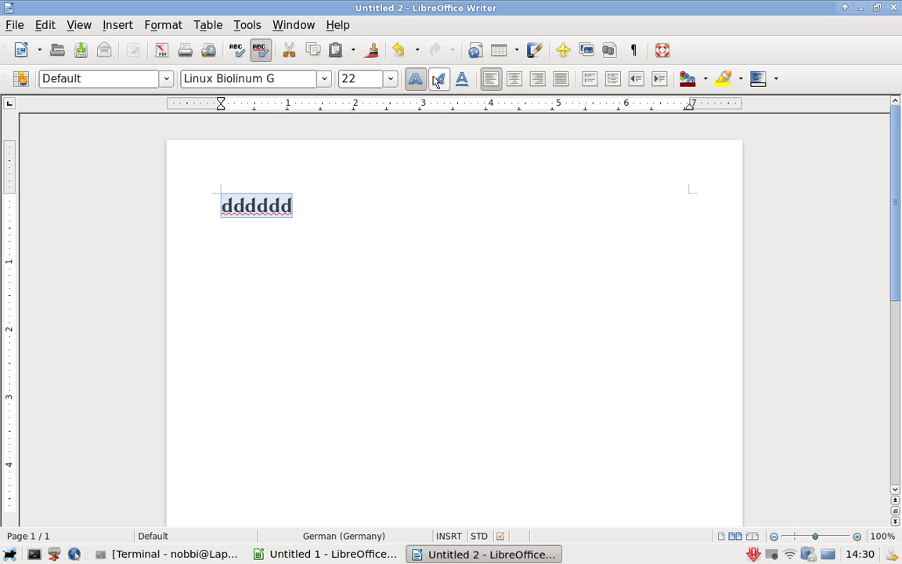
{"action": "left_click", "coordinate": [438, 80]}
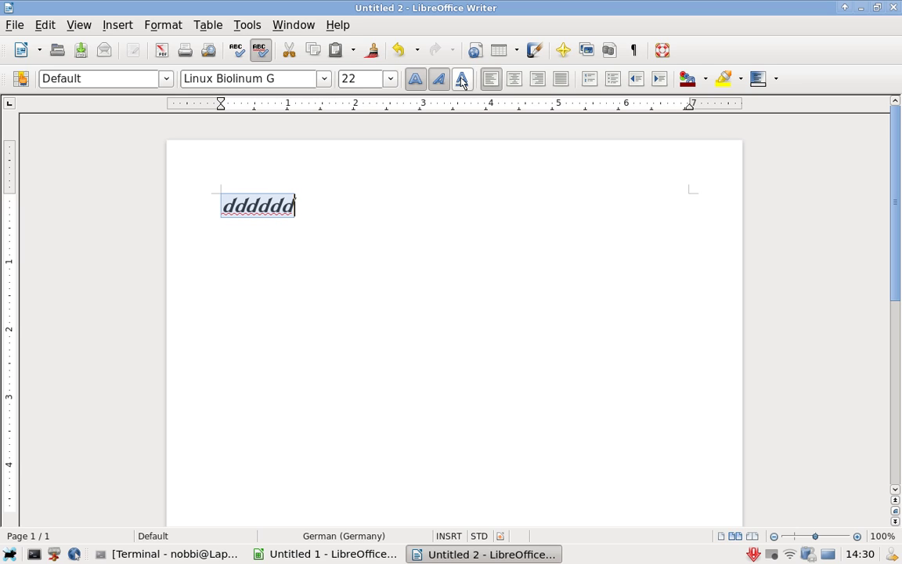
Try to start the Letter wizard from the Writer document
{"action": "left_click", "coordinate": [14, 28]}
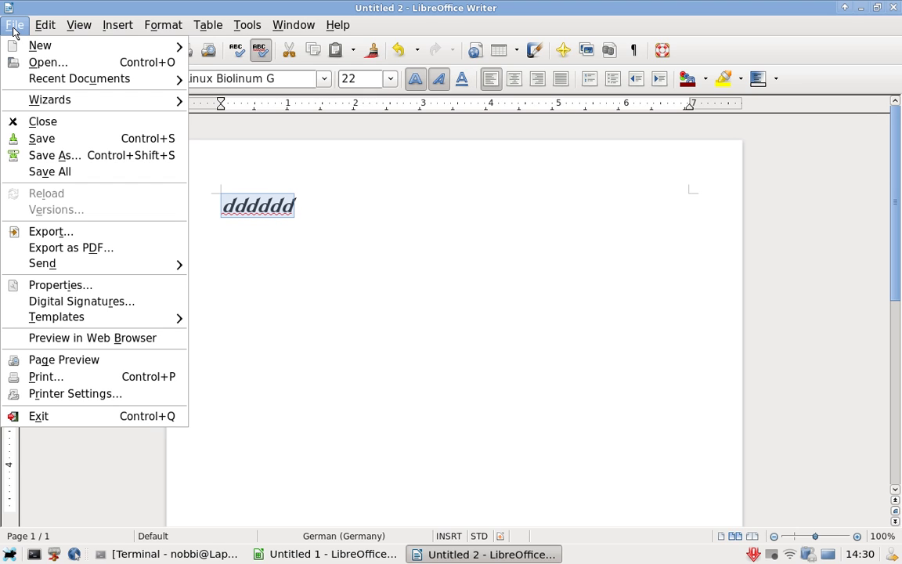
{"action": "mouse_move", "coordinate": [35, 102]}
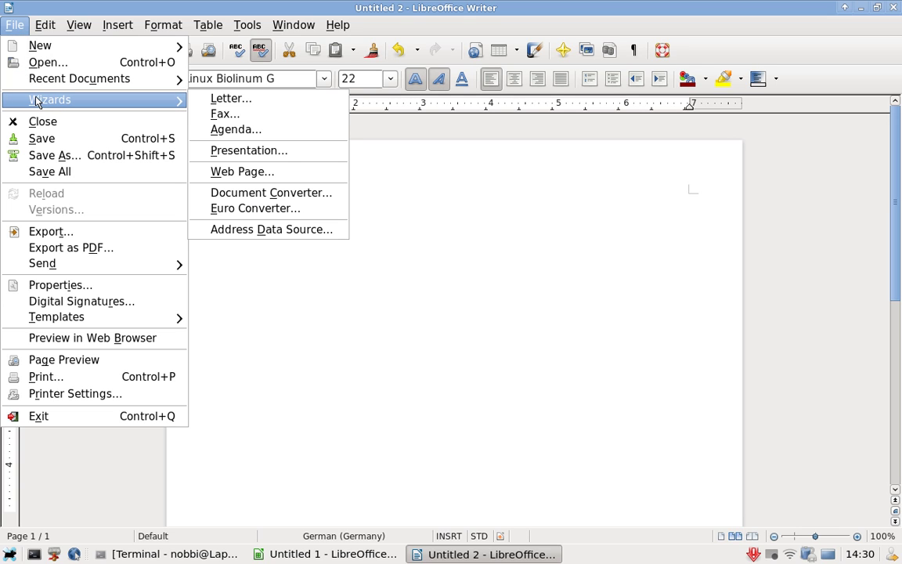
{"action": "left_click", "coordinate": [222, 100]}
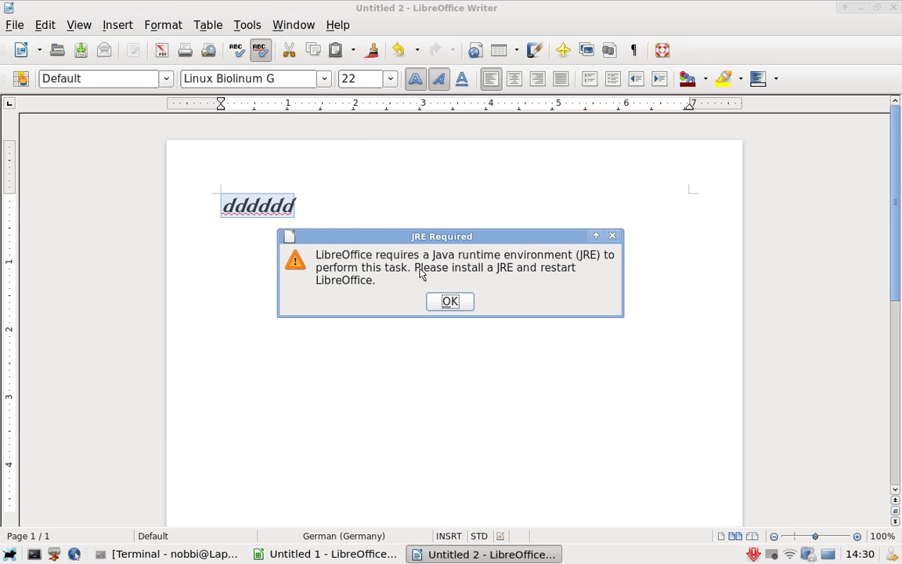
{"action": "left_click", "coordinate": [448, 304]}
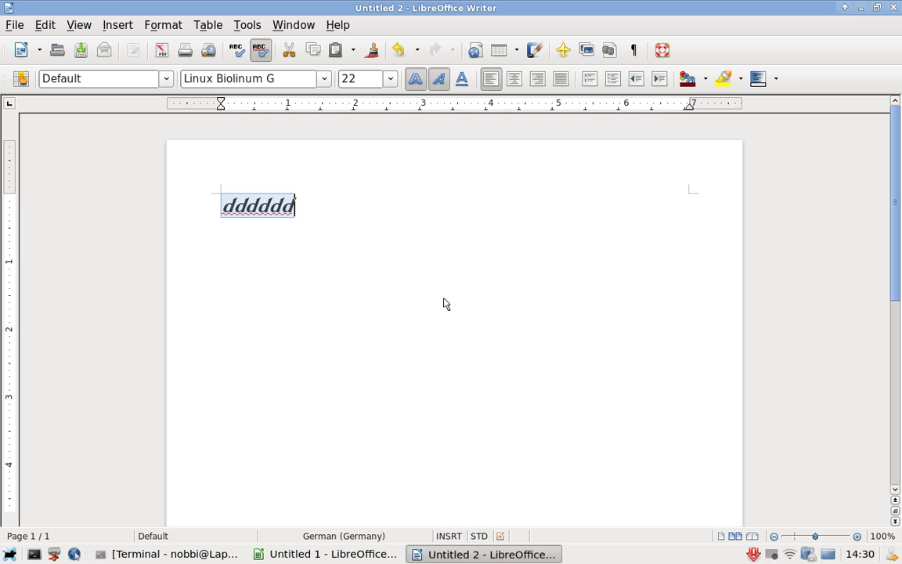
Exit LibreOffice and discard the changes to Untitled 2
{"action": "left_click", "coordinate": [12, 27]}
{"action": "left_click", "coordinate": [12, 30]}
{"action": "left_click", "coordinate": [12, 28]}
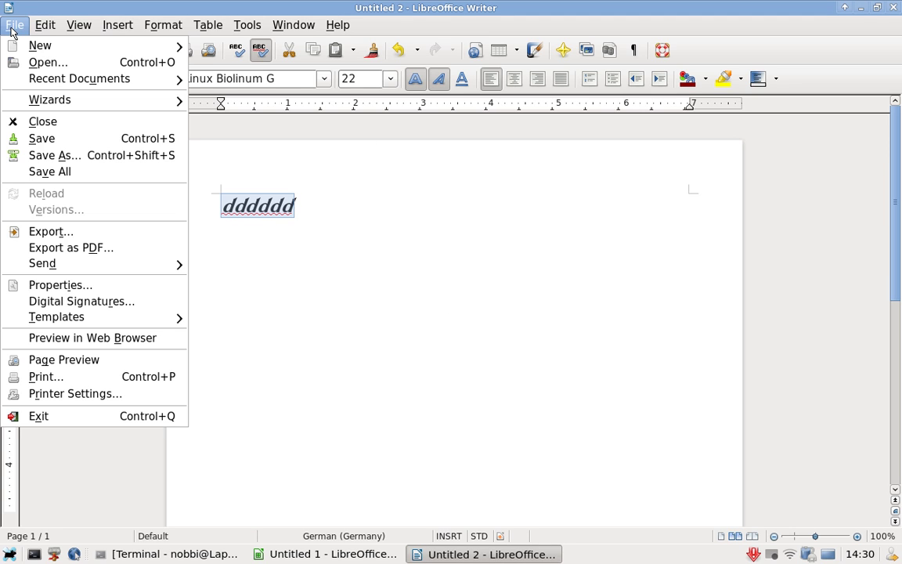
{"action": "left_click", "coordinate": [30, 418]}
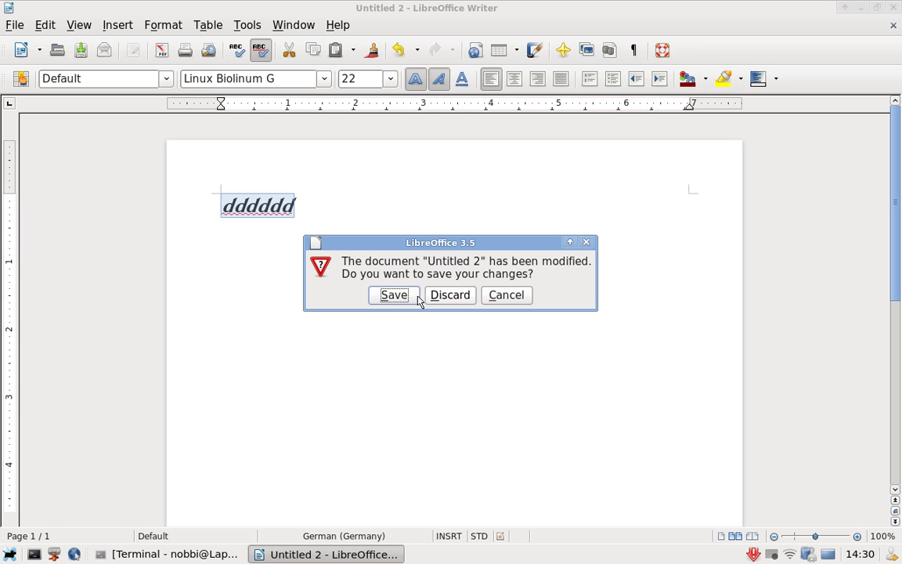
{"action": "left_click", "coordinate": [451, 300]}
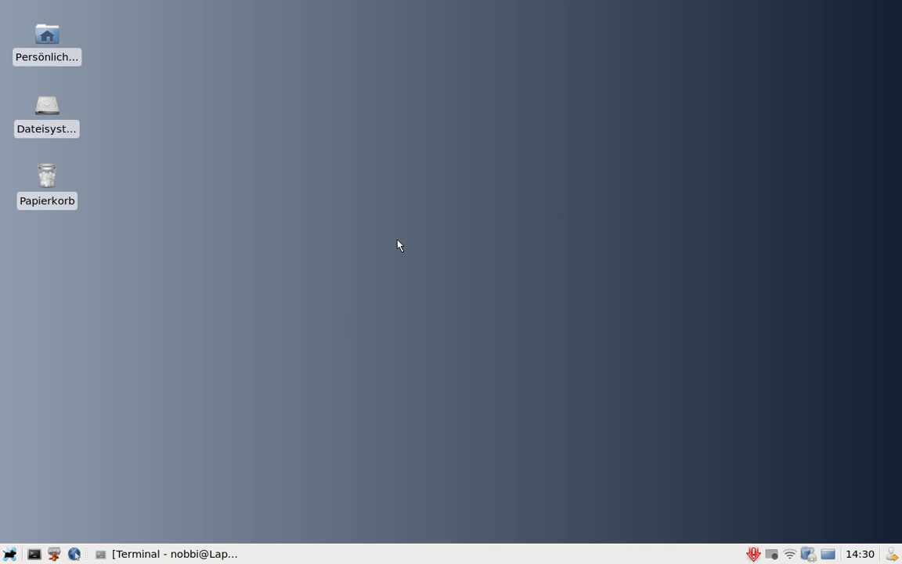
Launch Textverarbeitung from the Büro applications and maximize its window
{"action": "left_click", "coordinate": [8, 553]}
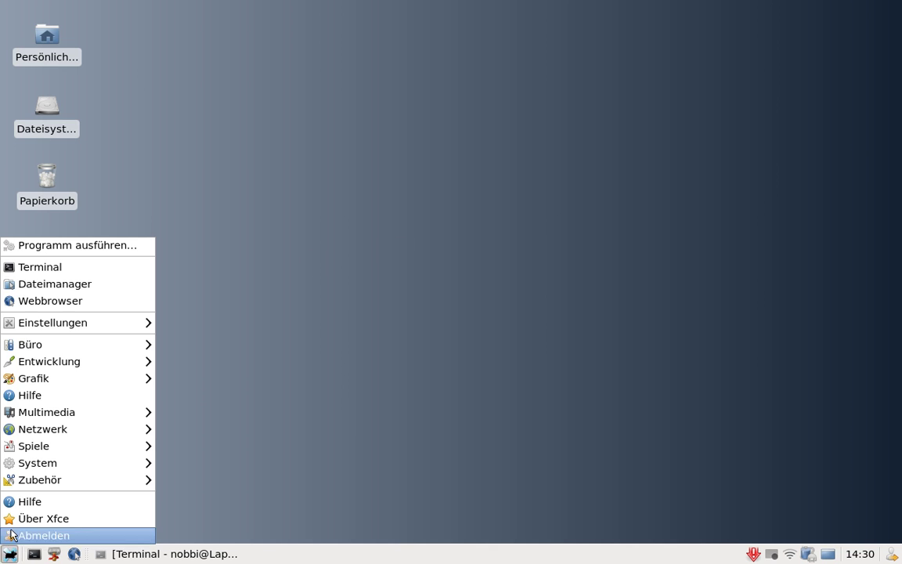
{"action": "mouse_move", "coordinate": [50, 352]}
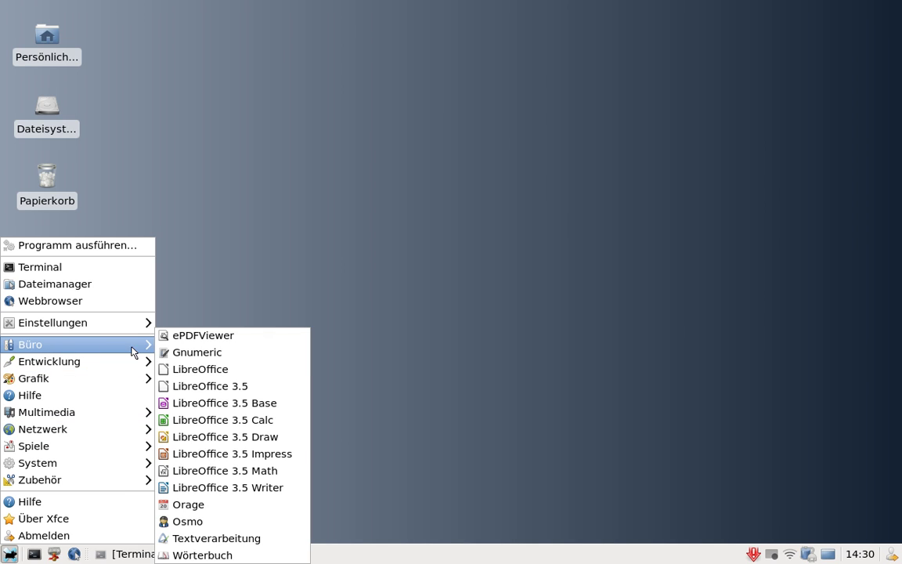
{"action": "left_click", "coordinate": [193, 537]}
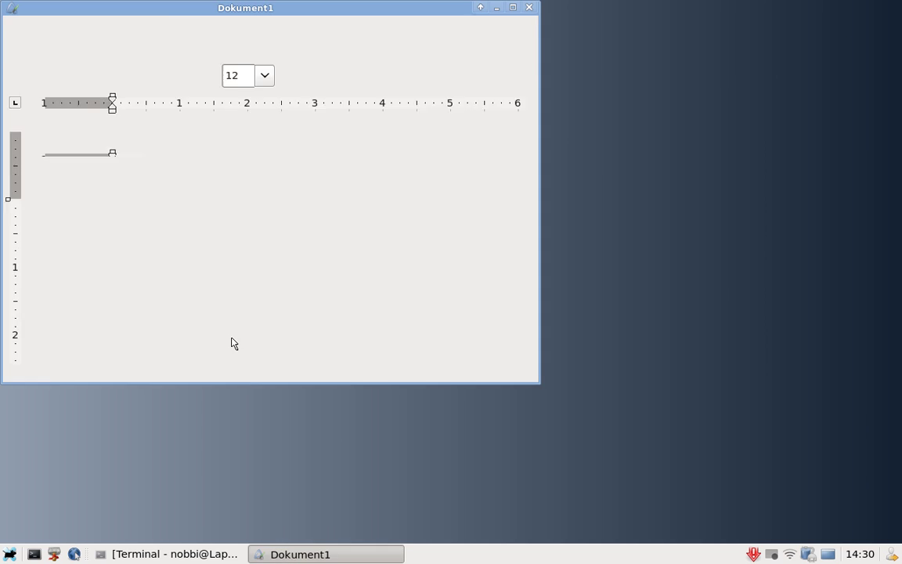
{"action": "left_click", "coordinate": [512, 8]}
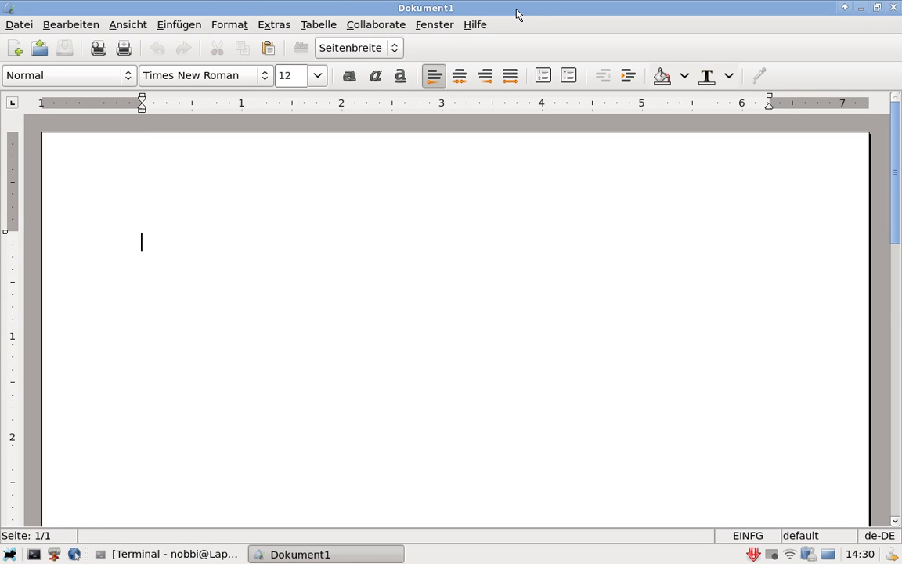
Insert a table with 5 columns and 2 rows using automatic column width
{"action": "left_click", "coordinate": [316, 24]}
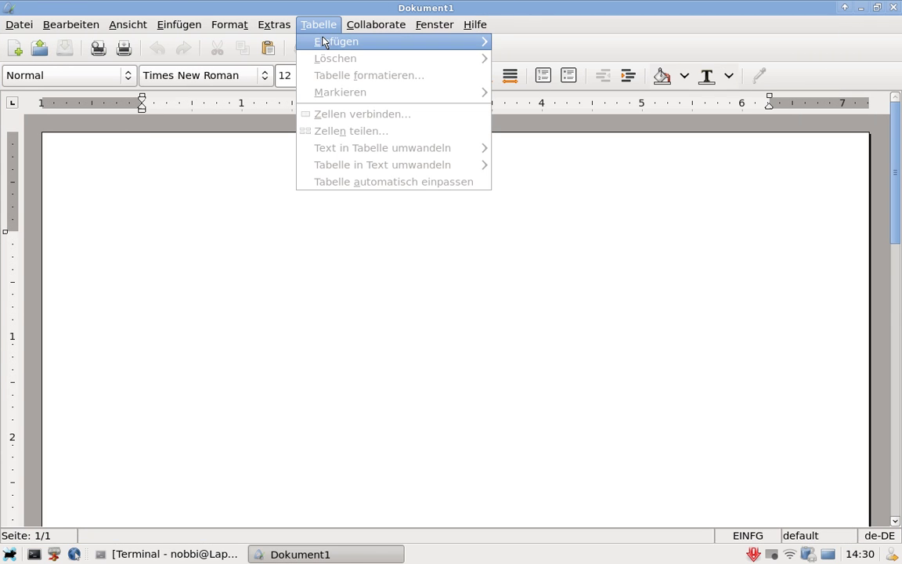
{"action": "mouse_move", "coordinate": [328, 47]}
{"action": "left_click", "coordinate": [530, 42]}
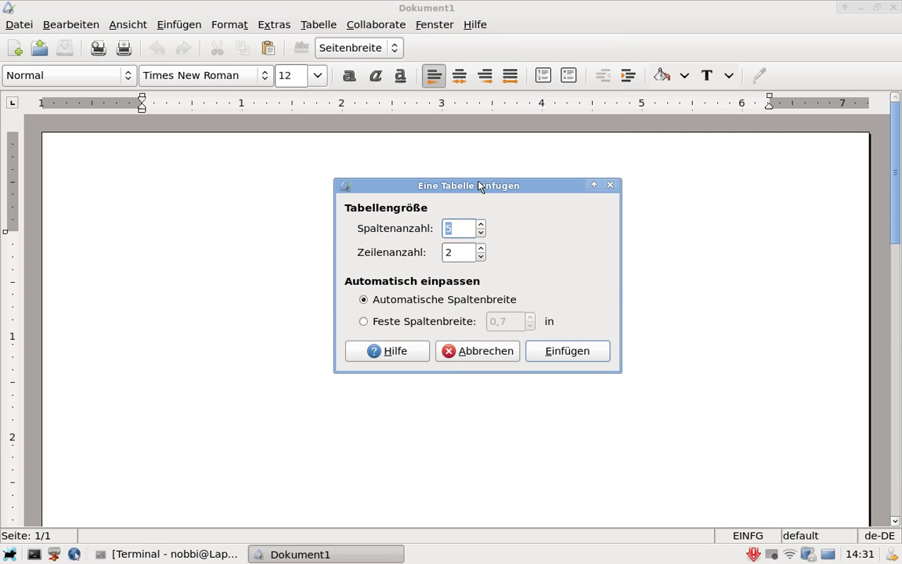
{"action": "left_click", "coordinate": [551, 352]}
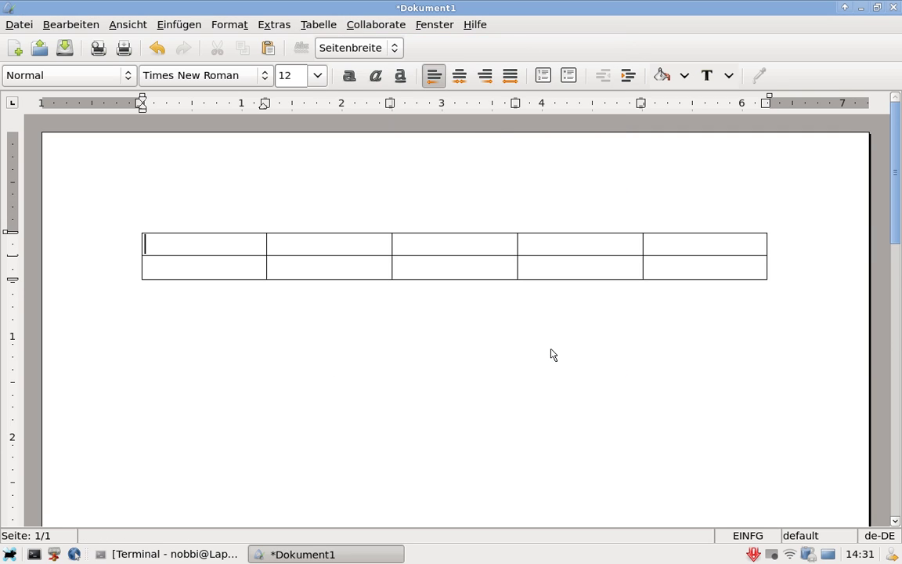
Add a line break in the last cell of the table's second row and return to the first cell
{"action": "left_click", "coordinate": [696, 276]}
{"action": "key", "text": "Return"}
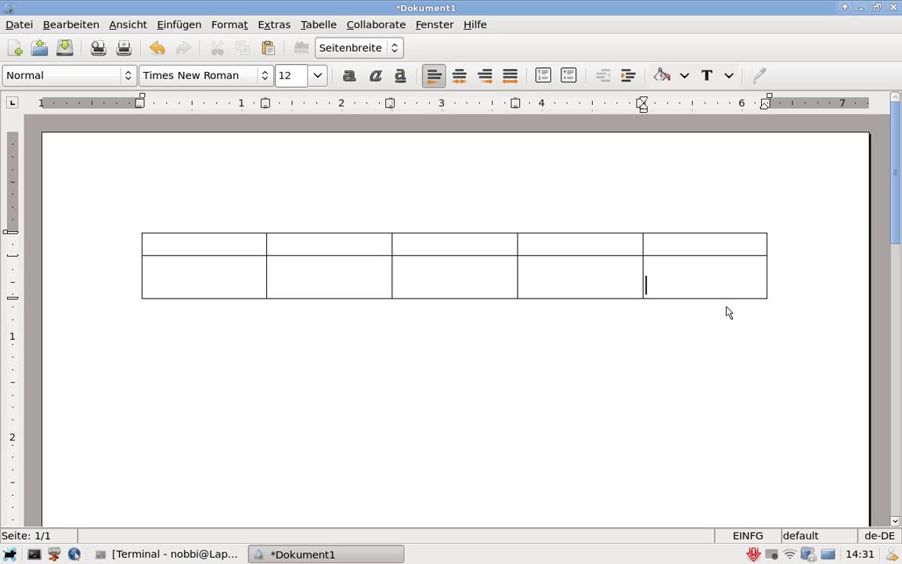
{"action": "left_click", "coordinate": [202, 248]}
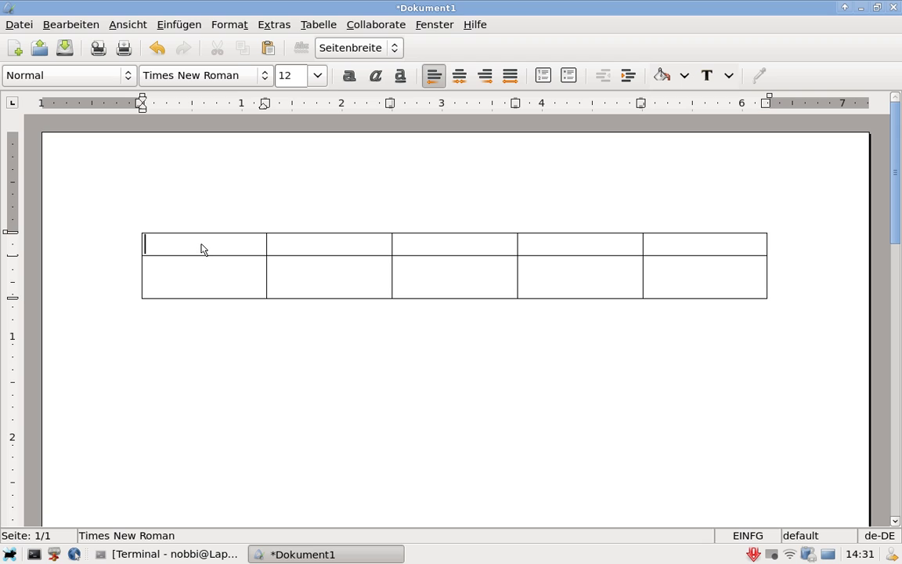
Examine the paragraph settings of the table's last cell, including the line and page break options
{"action": "right_click", "coordinate": [692, 291]}
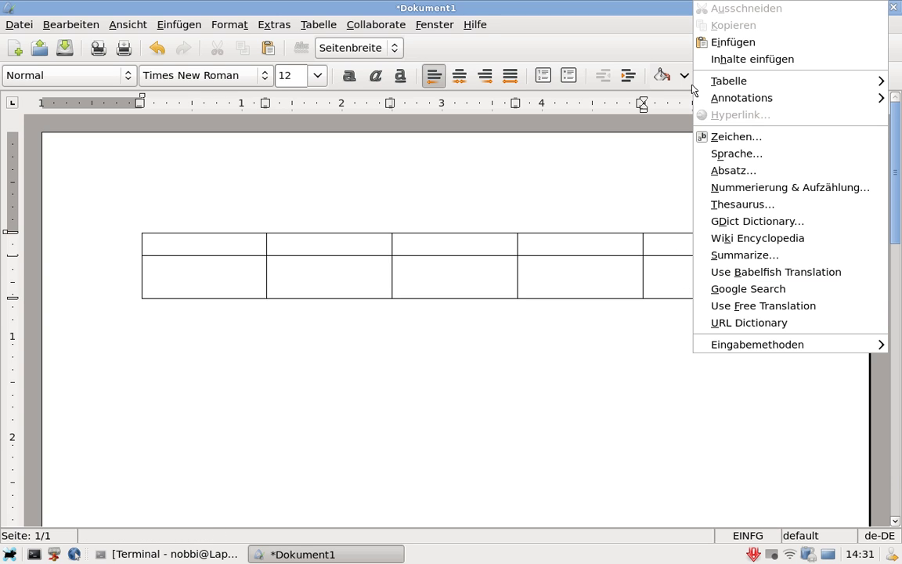
{"action": "left_click", "coordinate": [733, 172]}
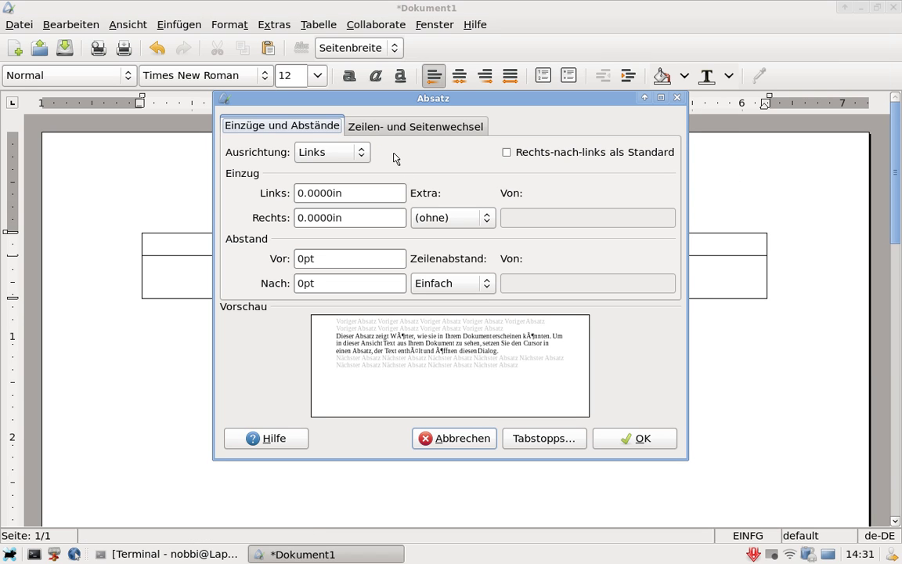
{"action": "left_click", "coordinate": [399, 131]}
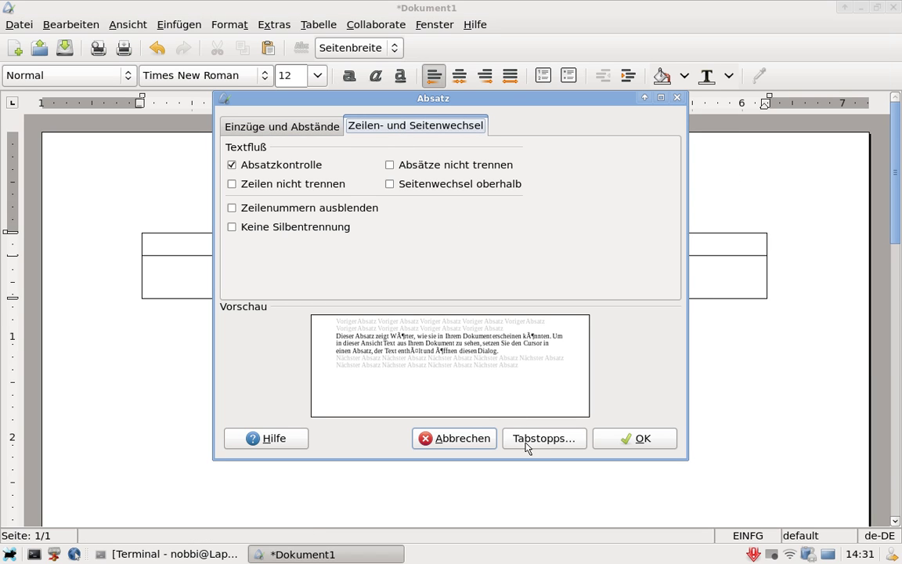
{"action": "left_click", "coordinate": [656, 441]}
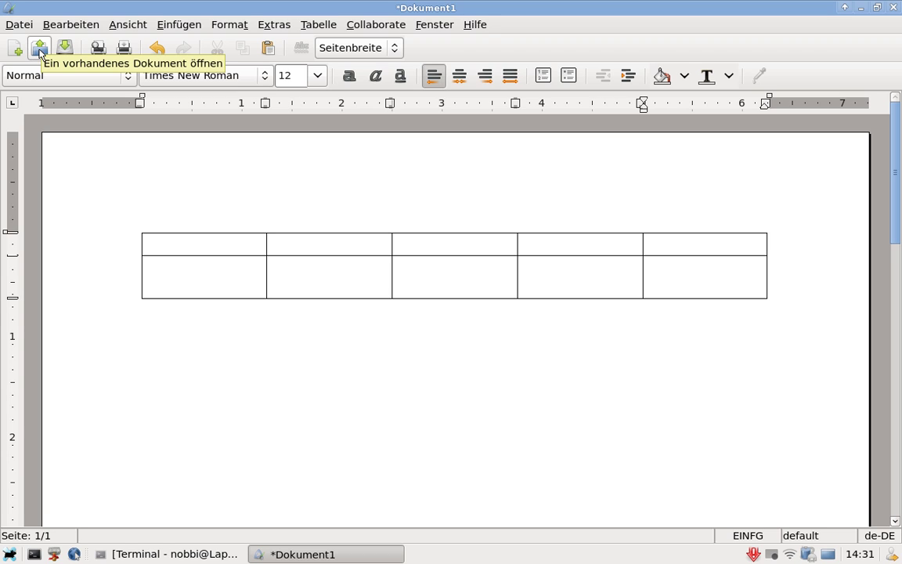
Preview the document with the table for printing and close both preview windows
{"action": "left_click", "coordinate": [90, 56]}
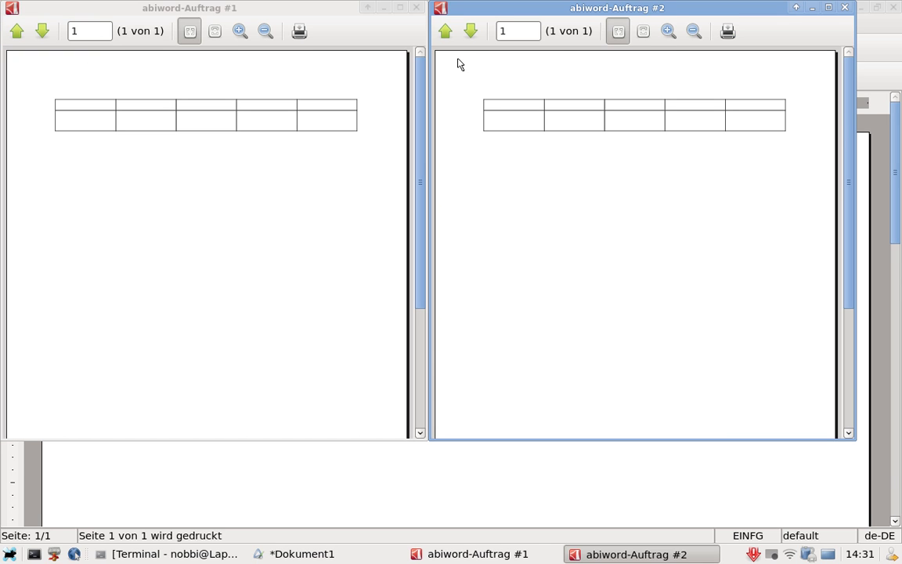
{"action": "left_click", "coordinate": [844, 9]}
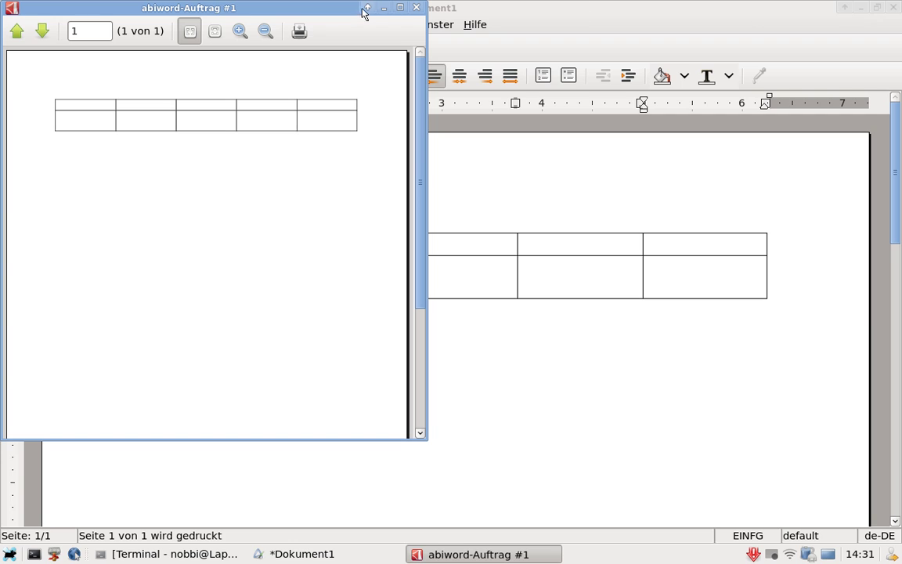
{"action": "left_click", "coordinate": [416, 8]}
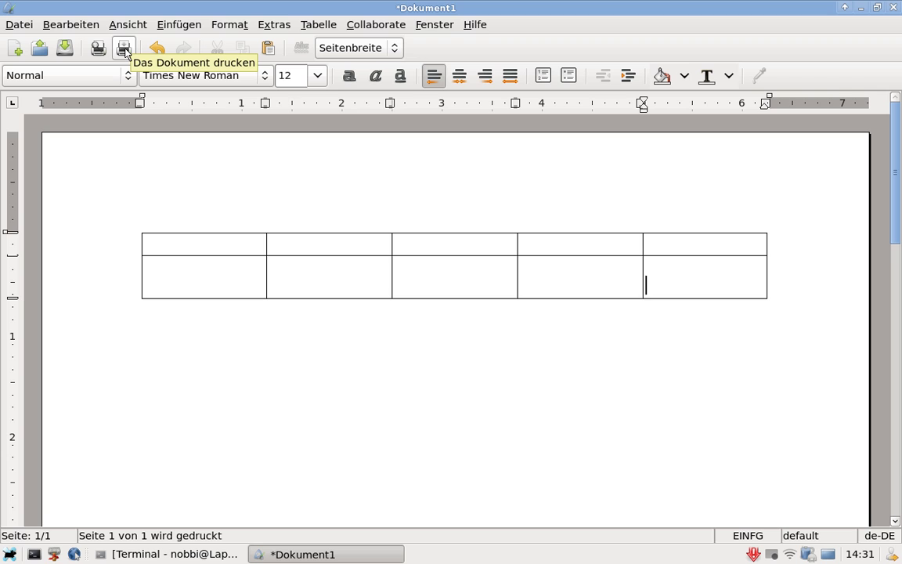
Look over the Extras commands and close Dokument1 without saving
{"action": "left_click", "coordinate": [274, 24]}
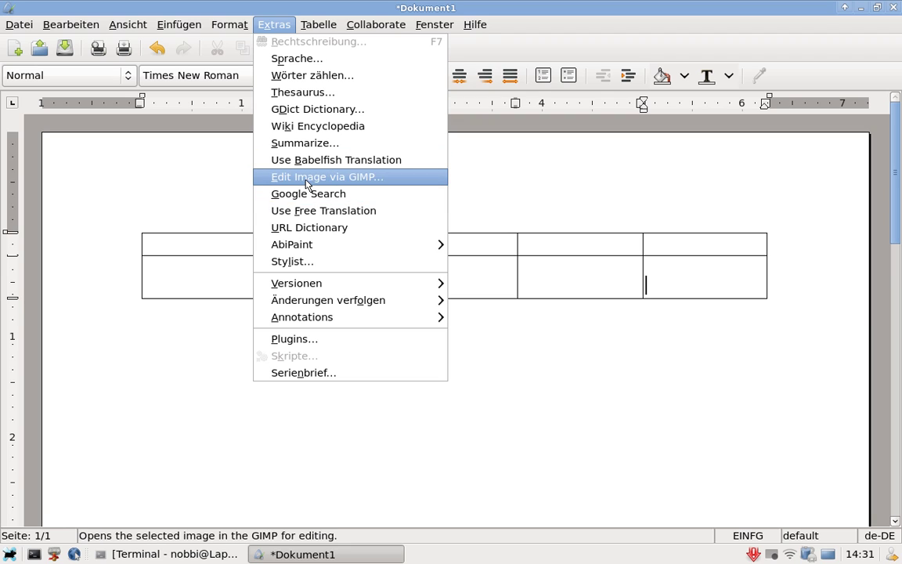
{"action": "left_click", "coordinate": [897, 9]}
{"action": "left_click", "coordinate": [896, 9]}
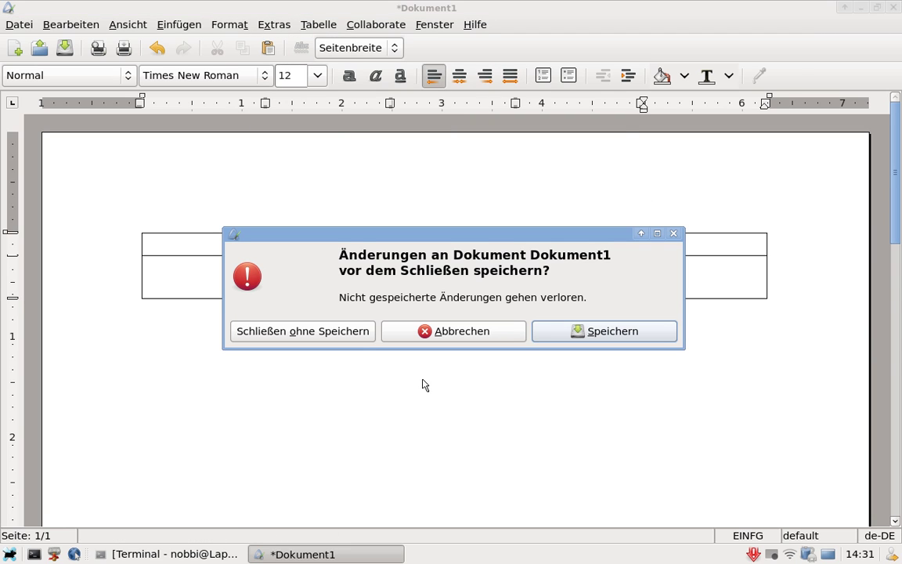
{"action": "left_click", "coordinate": [256, 332]}
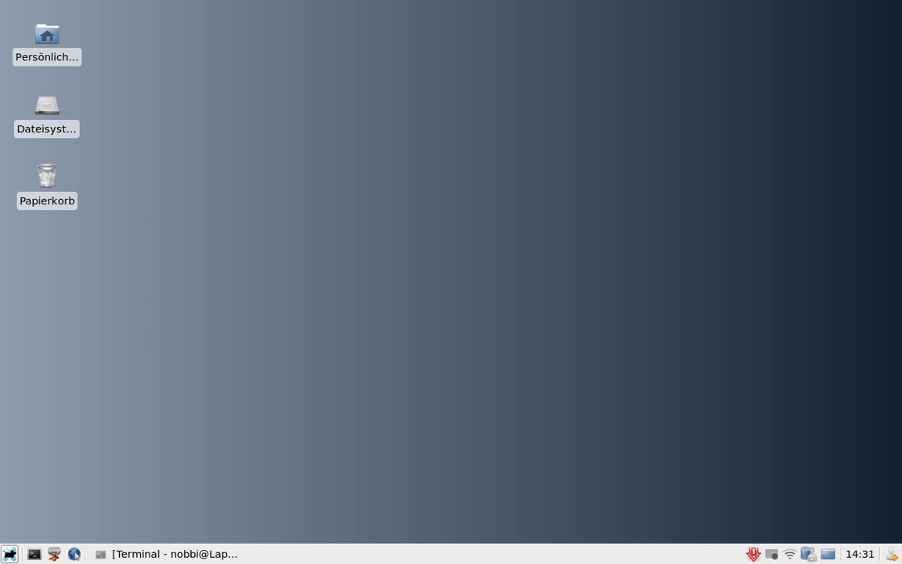
Launch the Image Viewer from the Grafik applications, move its window toward the desktop's centre and close it
{"action": "left_click", "coordinate": [10, 553]}
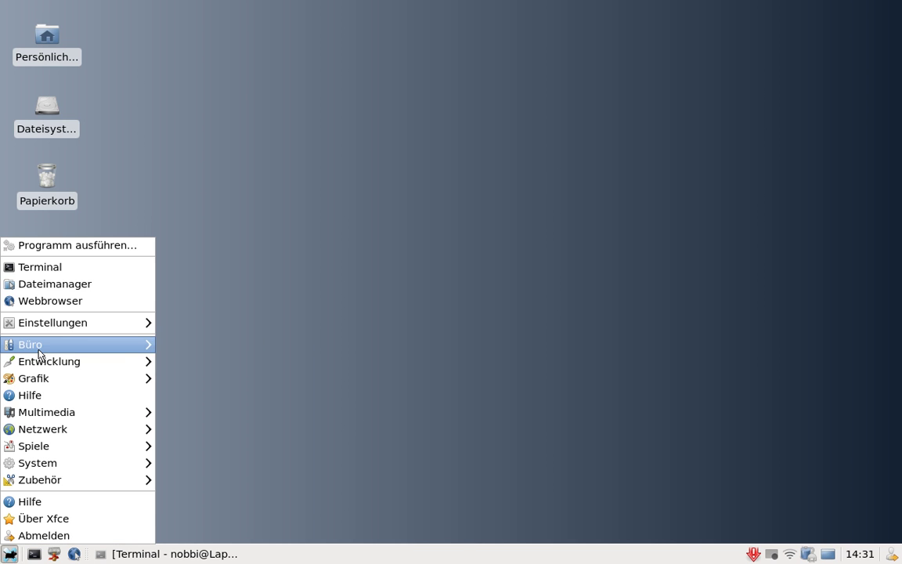
{"action": "mouse_move", "coordinate": [44, 361]}
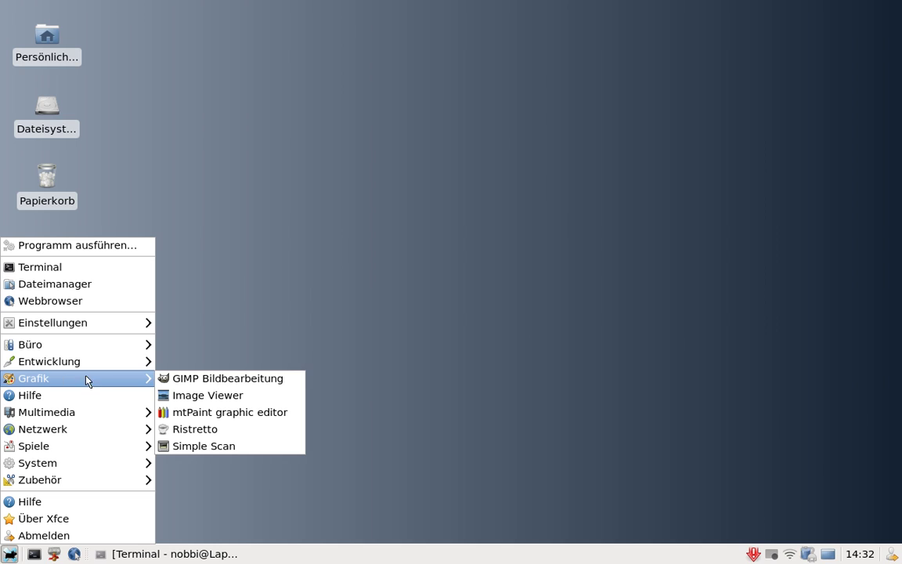
{"action": "left_click", "coordinate": [195, 395]}
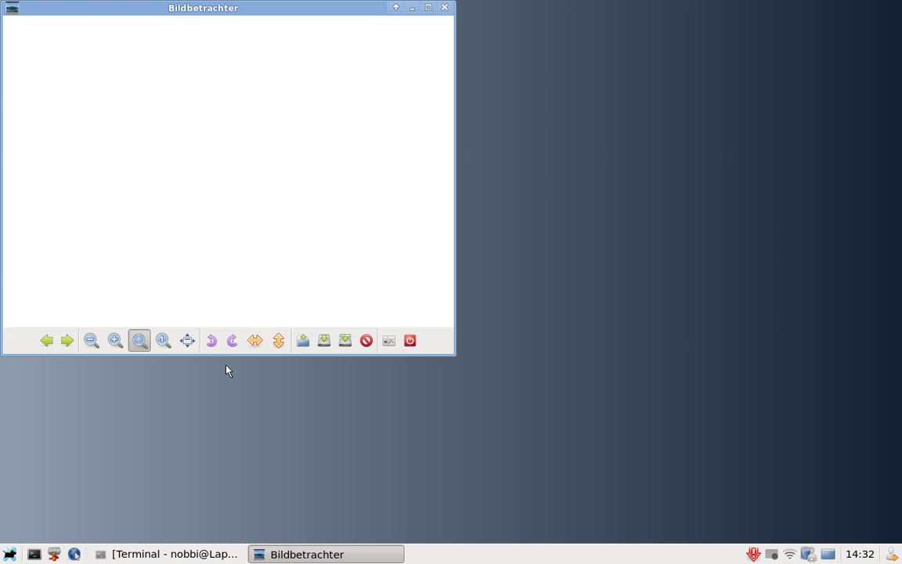
{"action": "left_click_drag", "start_coordinate": [242, 11], "coordinate": [348, 36]}
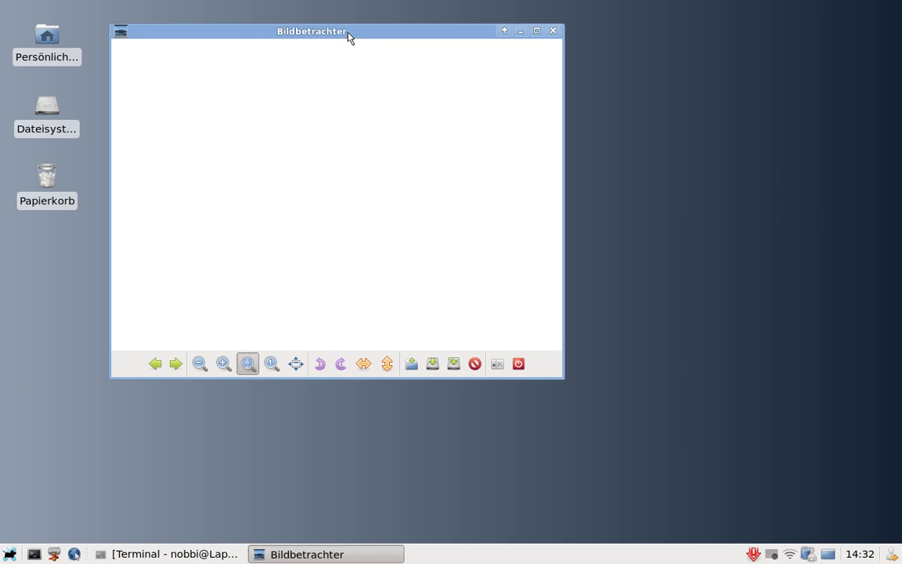
{"action": "left_click", "coordinate": [553, 32]}
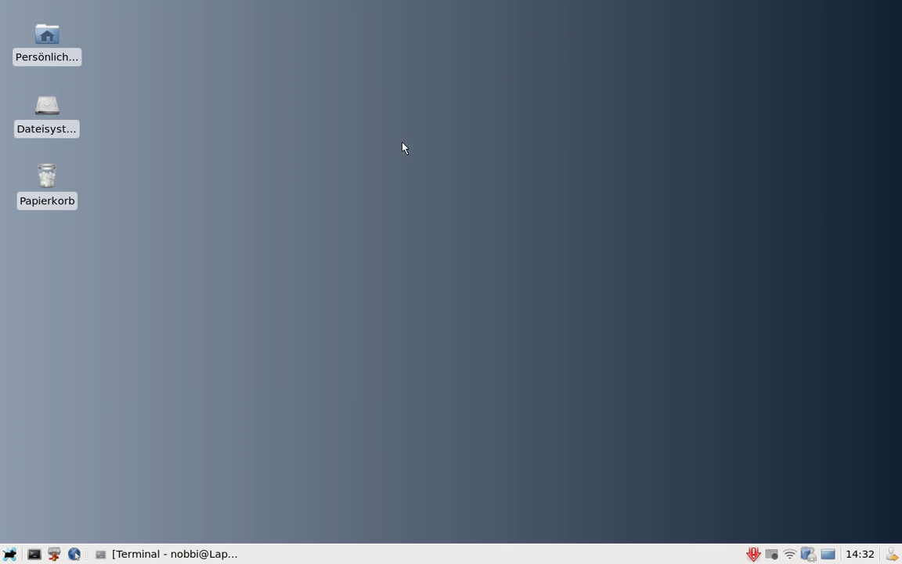
Launch GIMP Bildbearbeitung from the Grafik applications
{"action": "left_click", "coordinate": [8, 554]}
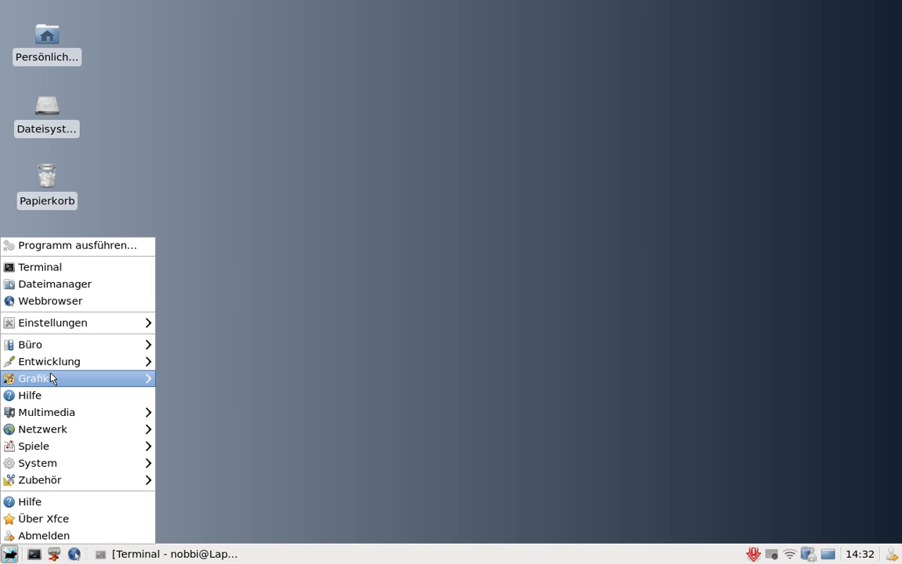
{"action": "mouse_move", "coordinate": [51, 378]}
{"action": "left_click", "coordinate": [211, 382]}
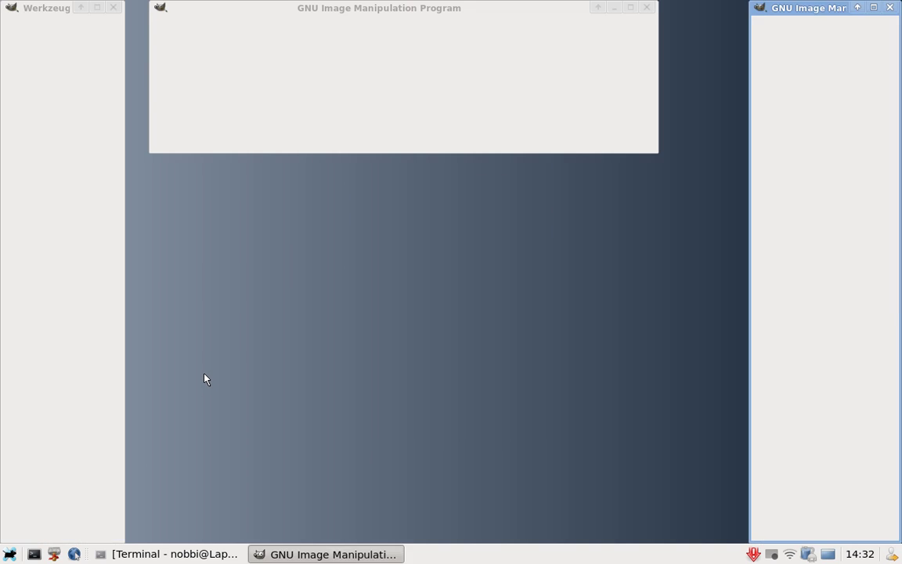
Start opening an image and browse drive U to the folder Daten (G)/Daten/Fotos
{"action": "left_click", "coordinate": [173, 26]}
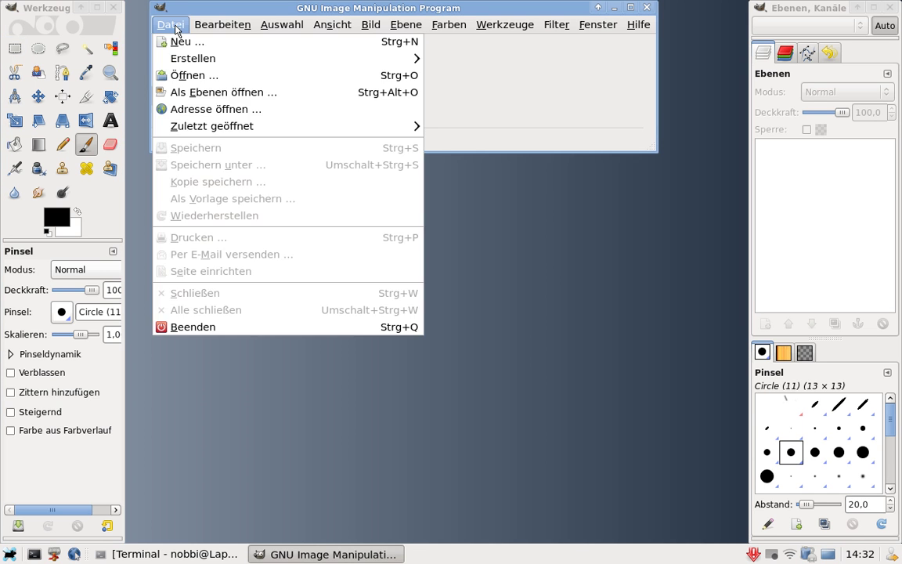
{"action": "left_click", "coordinate": [177, 30]}
{"action": "left_click", "coordinate": [177, 30]}
{"action": "left_click", "coordinate": [190, 75]}
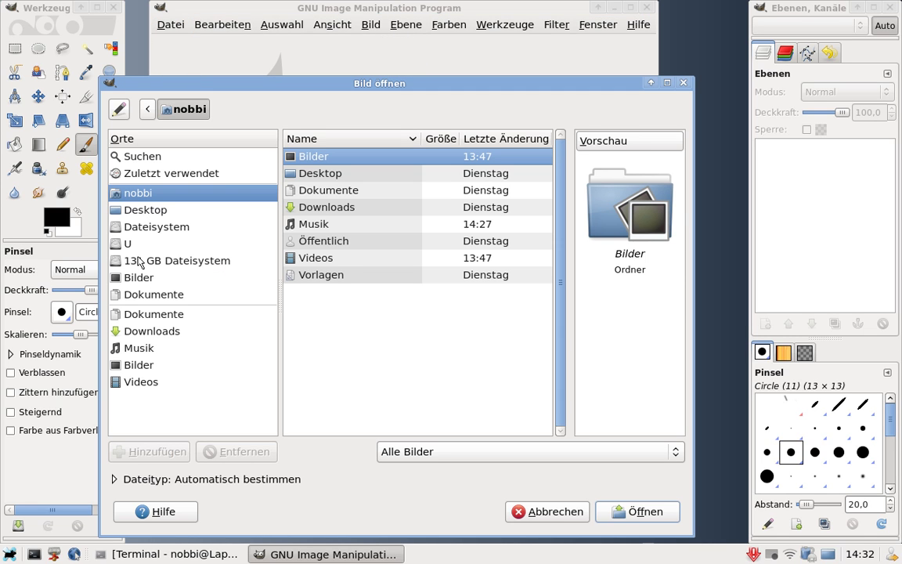
{"action": "left_click", "coordinate": [130, 245]}
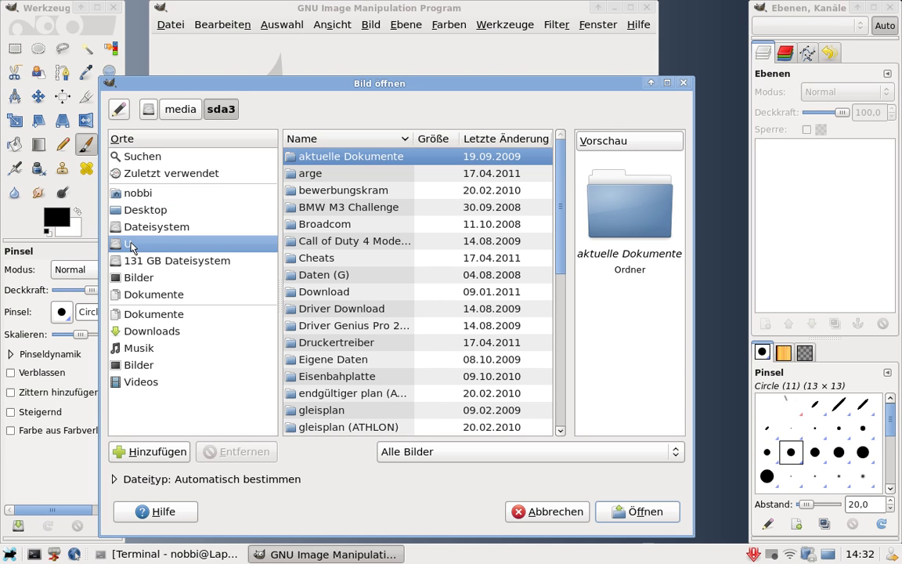
{"action": "scroll", "coordinate": [418, 284], "scroll_direction": "down", "scroll_amount": 1}
{"action": "scroll", "coordinate": [417, 288], "scroll_direction": "down", "scroll_amount": 3}
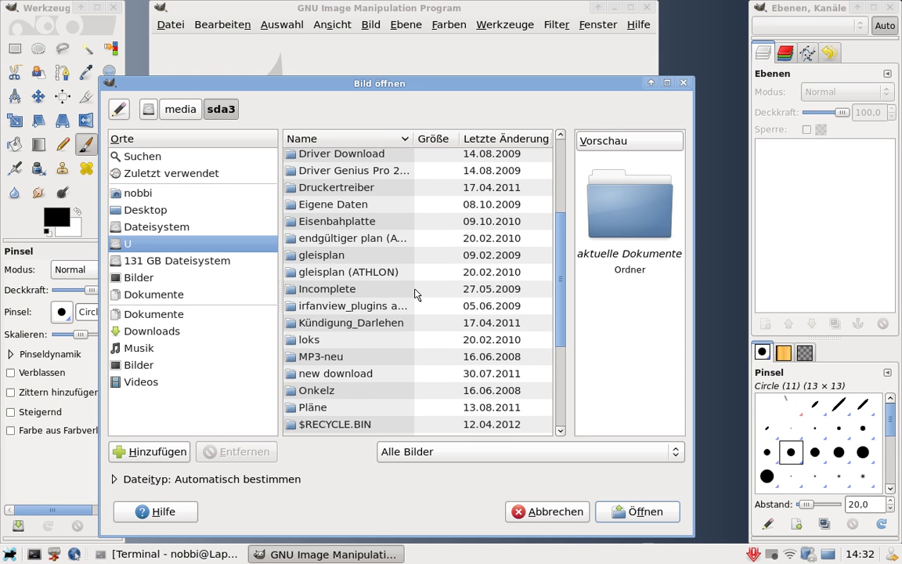
{"action": "scroll", "coordinate": [417, 294], "scroll_direction": "up", "scroll_amount": 3}
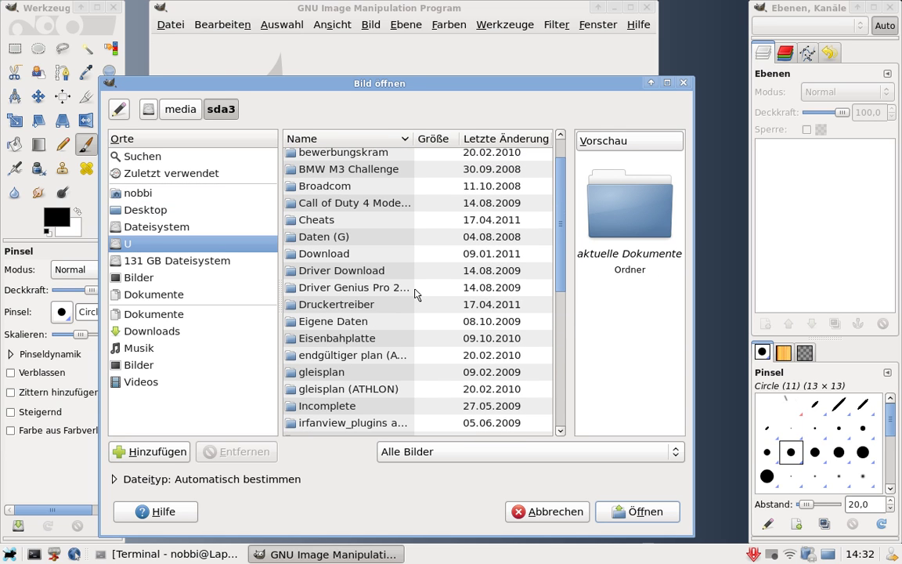
{"action": "double_click", "coordinate": [304, 238]}
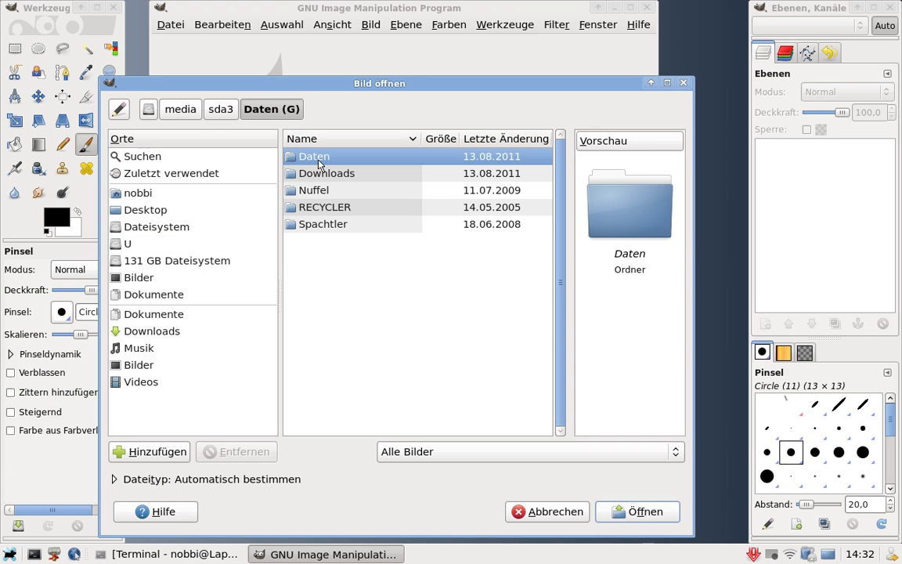
{"action": "double_click", "coordinate": [317, 164]}
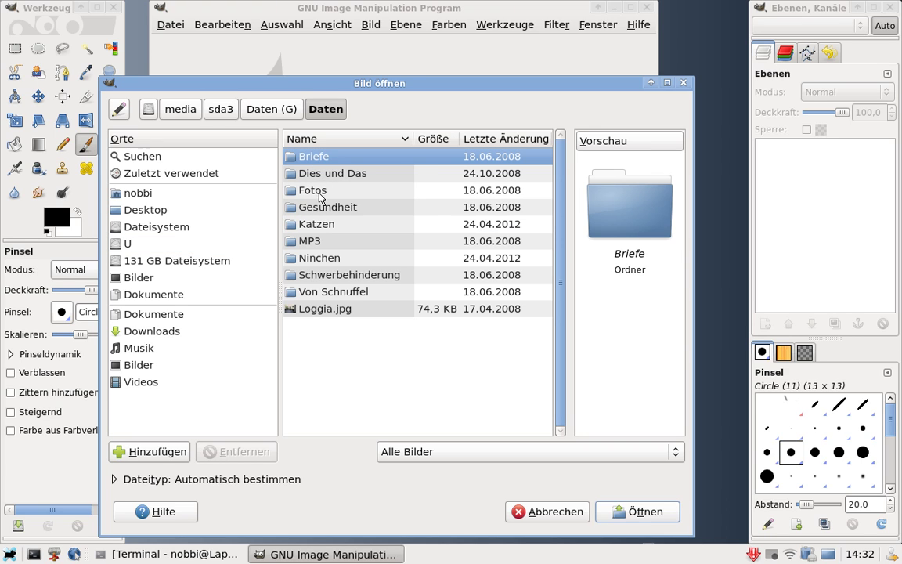
{"action": "double_click", "coordinate": [316, 192]}
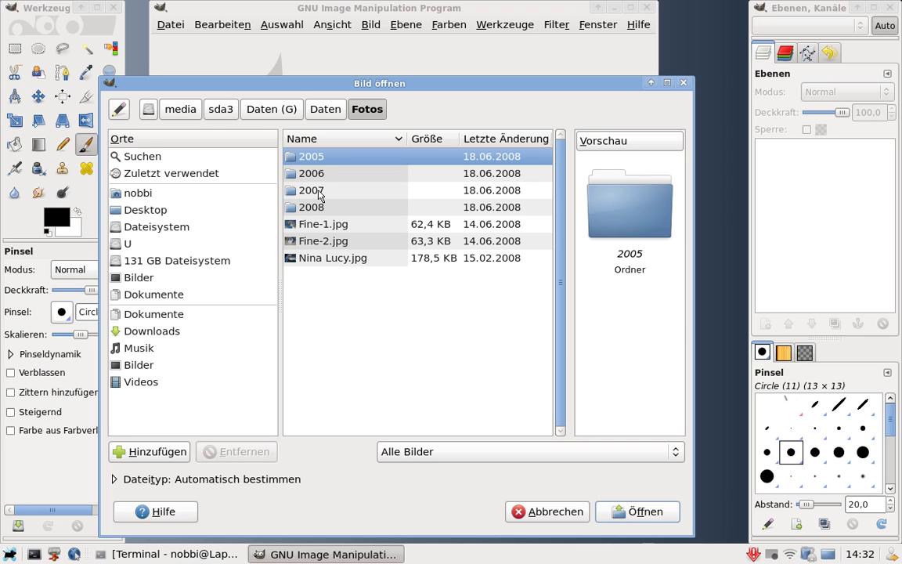
Browse into 2005/August2005/Gehege, preview several photos there and open DSCN0106.JPG
{"action": "double_click", "coordinate": [308, 161]}
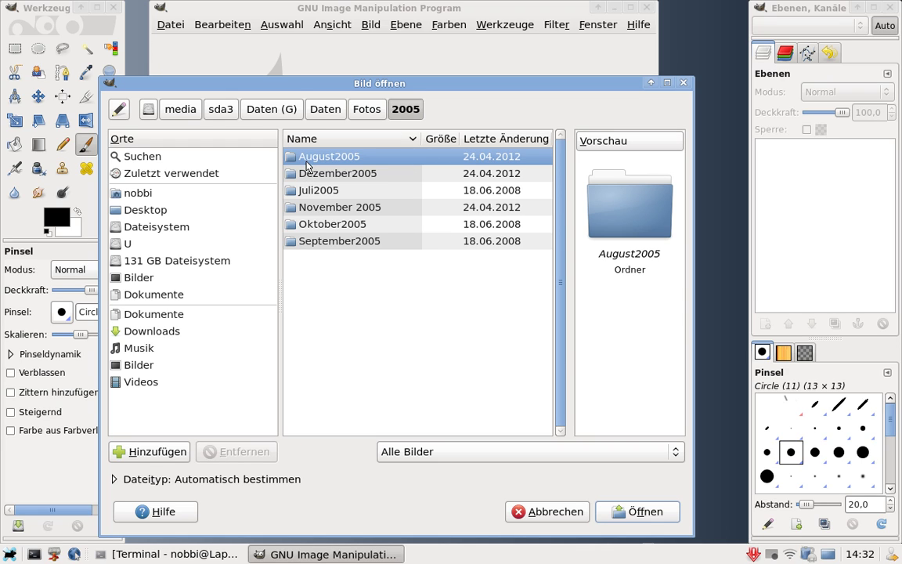
{"action": "double_click", "coordinate": [308, 160]}
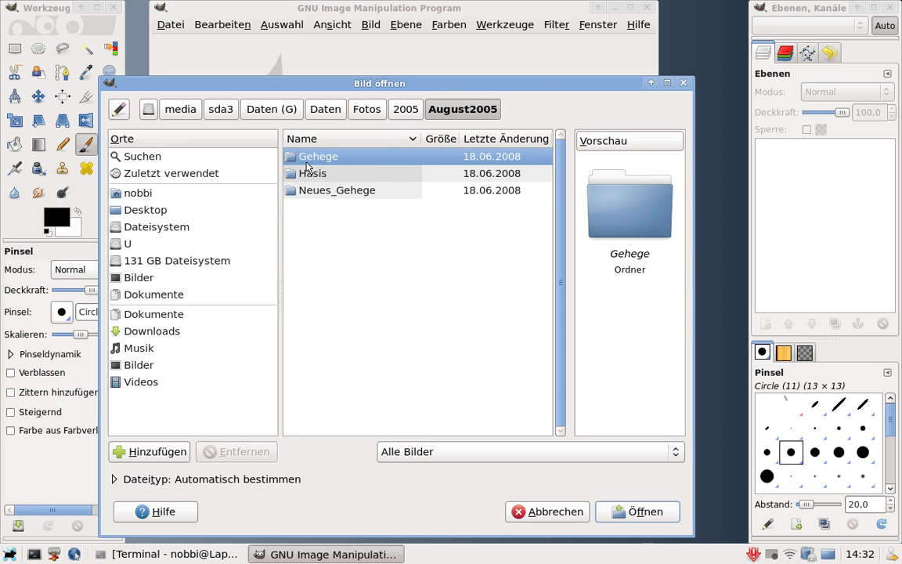
{"action": "double_click", "coordinate": [308, 161]}
{"action": "left_click", "coordinate": [307, 173]}
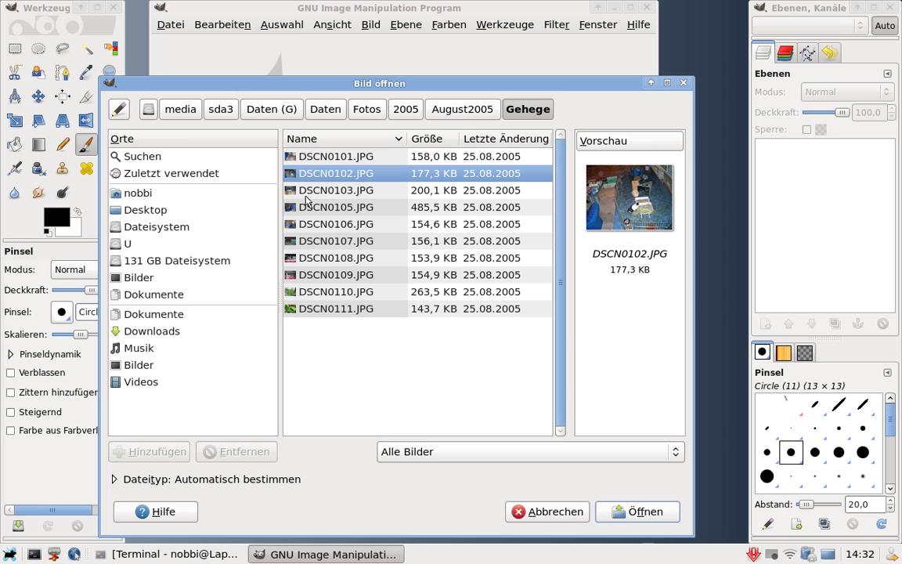
{"action": "left_click", "coordinate": [308, 191]}
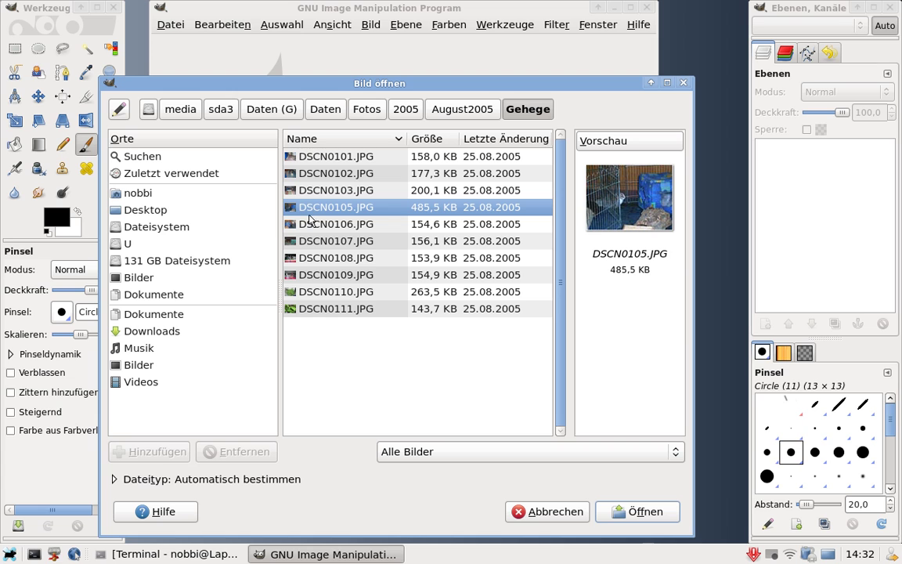
{"action": "left_click", "coordinate": [309, 225]}
{"action": "double_click", "coordinate": [309, 225]}
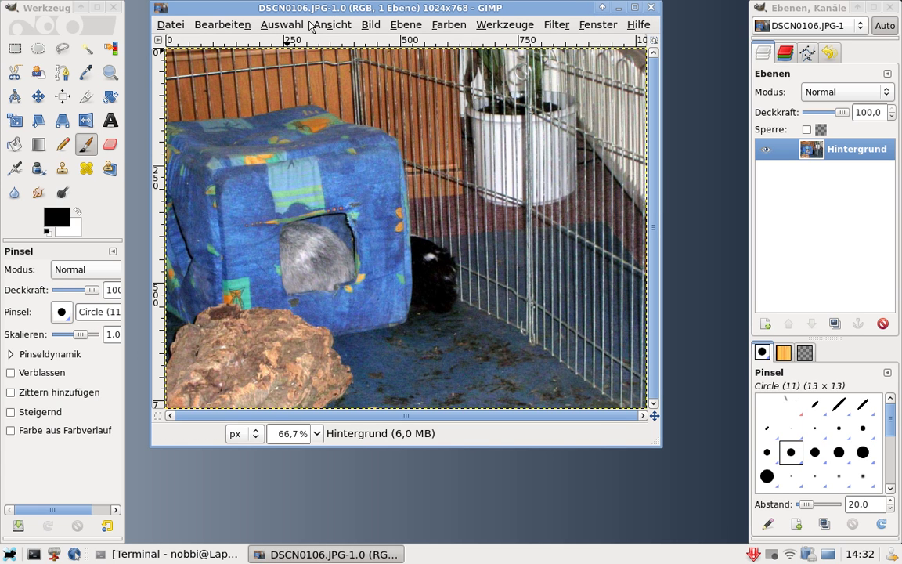
Look over the Bild, Ebene, Farben, Werkzeuge and Filter commands available for the photo
{"action": "left_click", "coordinate": [367, 26]}
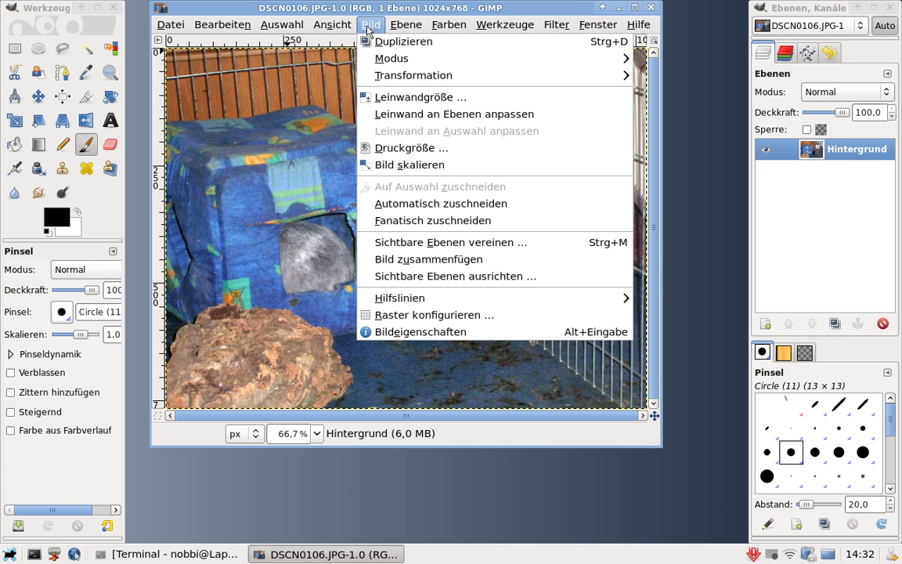
{"action": "left_click", "coordinate": [406, 24]}
{"action": "left_click", "coordinate": [439, 27]}
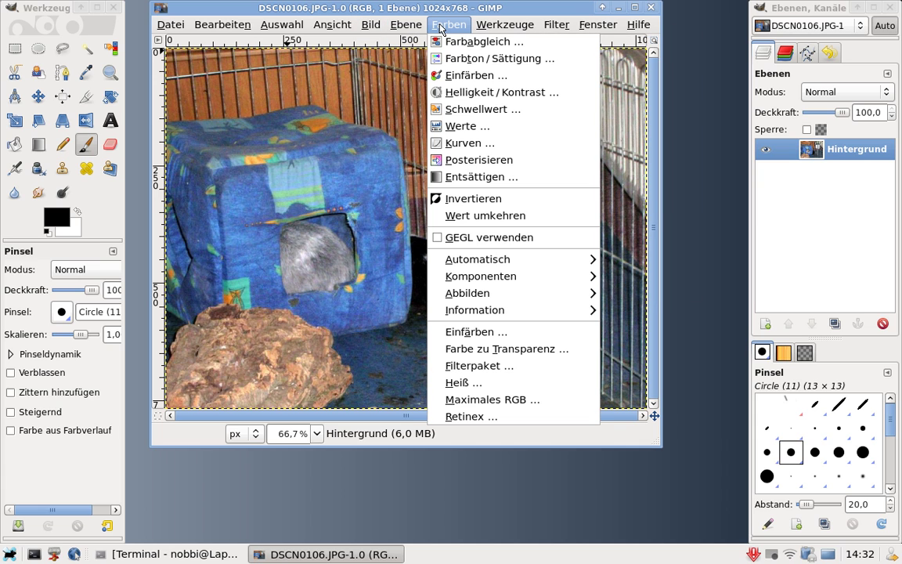
{"action": "mouse_move", "coordinate": [507, 30]}
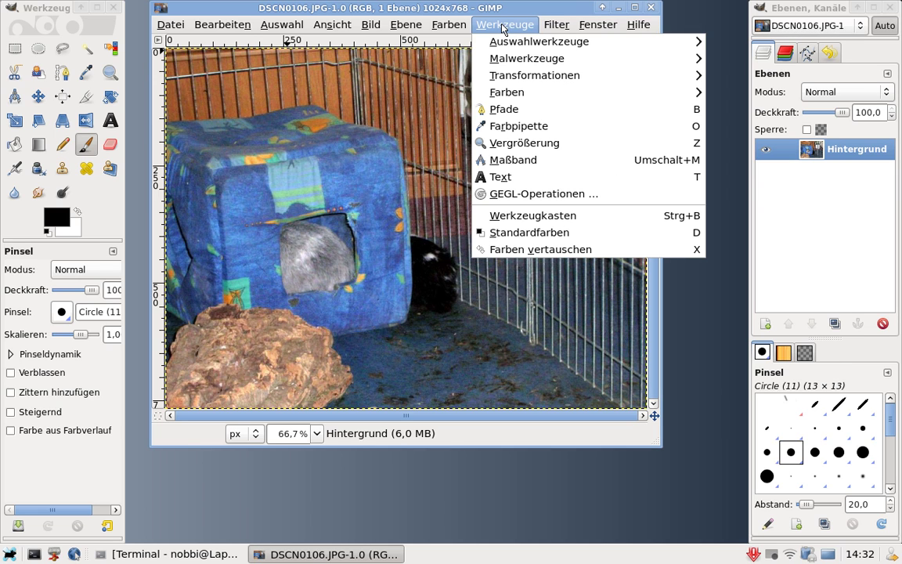
{"action": "mouse_move", "coordinate": [513, 76]}
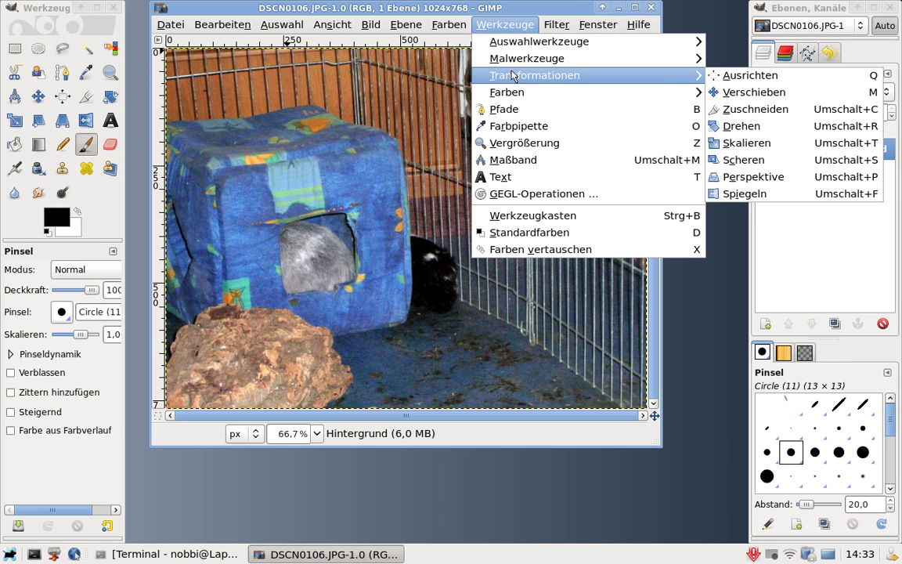
{"action": "mouse_move", "coordinate": [514, 94]}
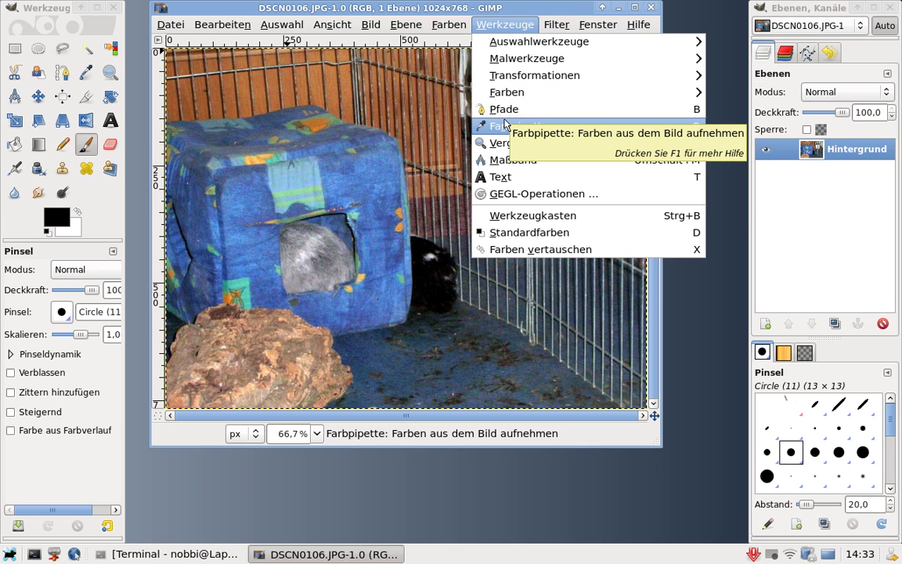
{"action": "mouse_move", "coordinate": [555, 24]}
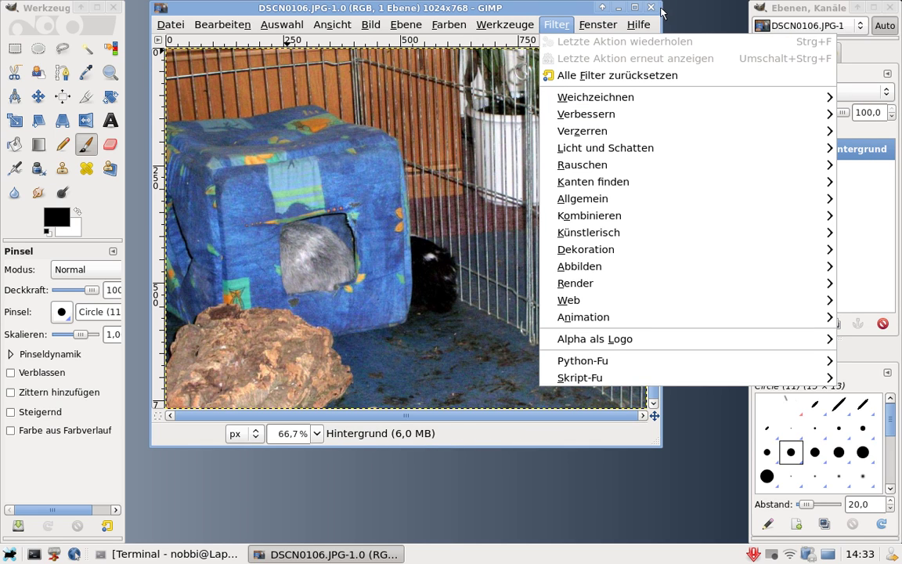
Close the photo DSCN0106.JPG and quit the image editor
{"action": "left_click", "coordinate": [648, 9]}
{"action": "left_click", "coordinate": [648, 9]}
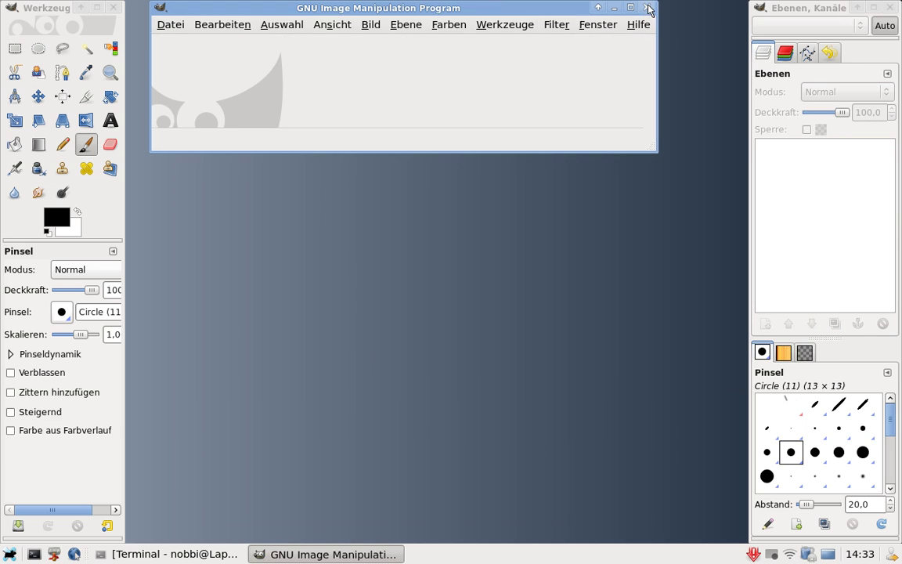
{"action": "left_click", "coordinate": [646, 9]}
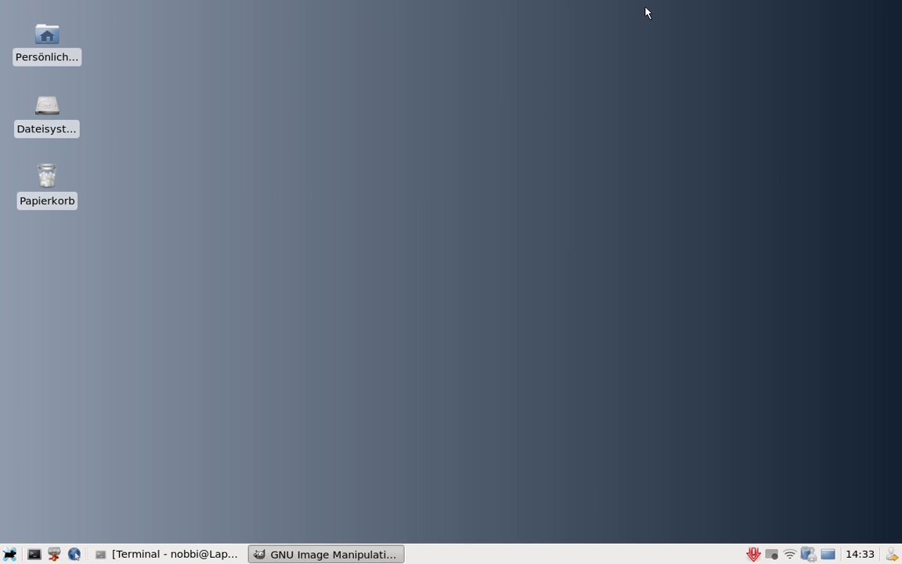
Launch Lautstärkeregelung from the Multimedia applications and switch off recording for the Master channel
{"action": "left_click", "coordinate": [8, 553]}
{"action": "mouse_move", "coordinate": [45, 352]}
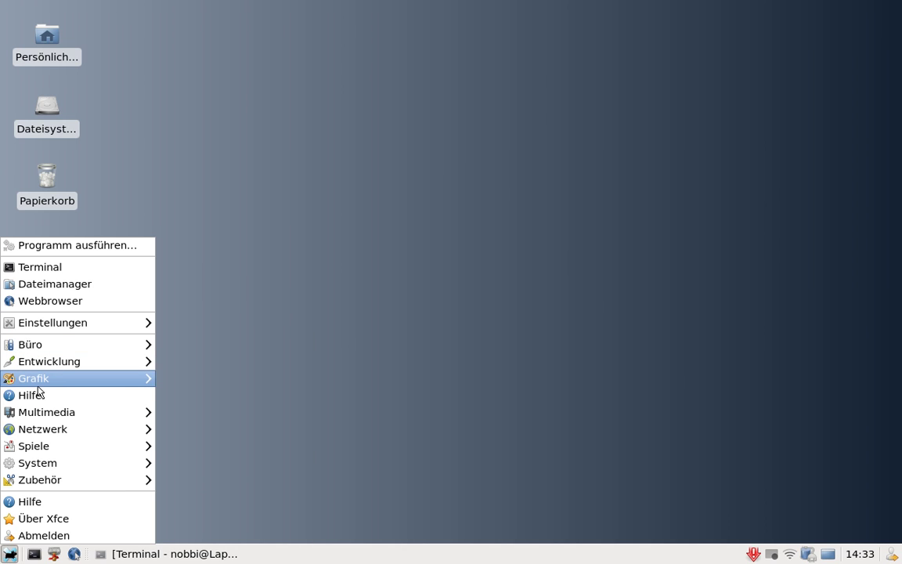
{"action": "mouse_move", "coordinate": [39, 416]}
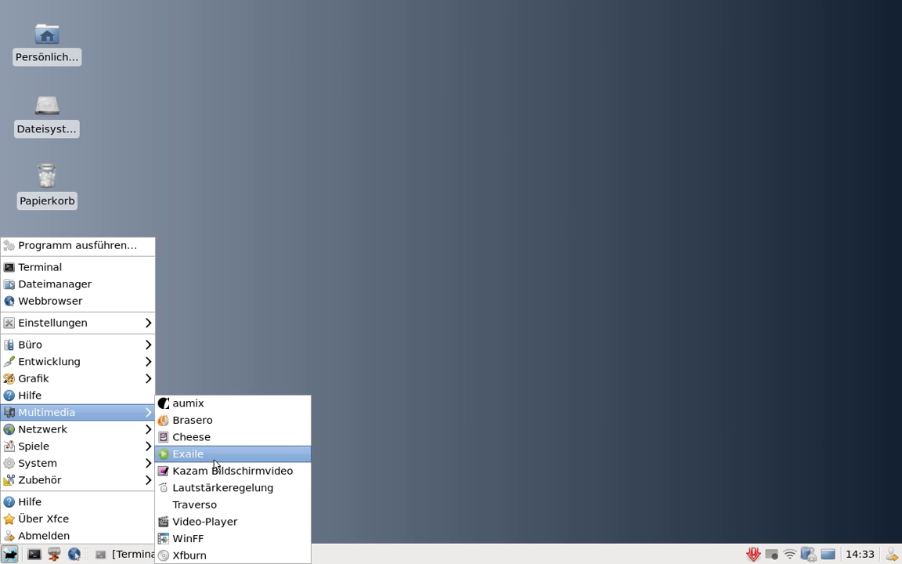
{"action": "left_click", "coordinate": [217, 489]}
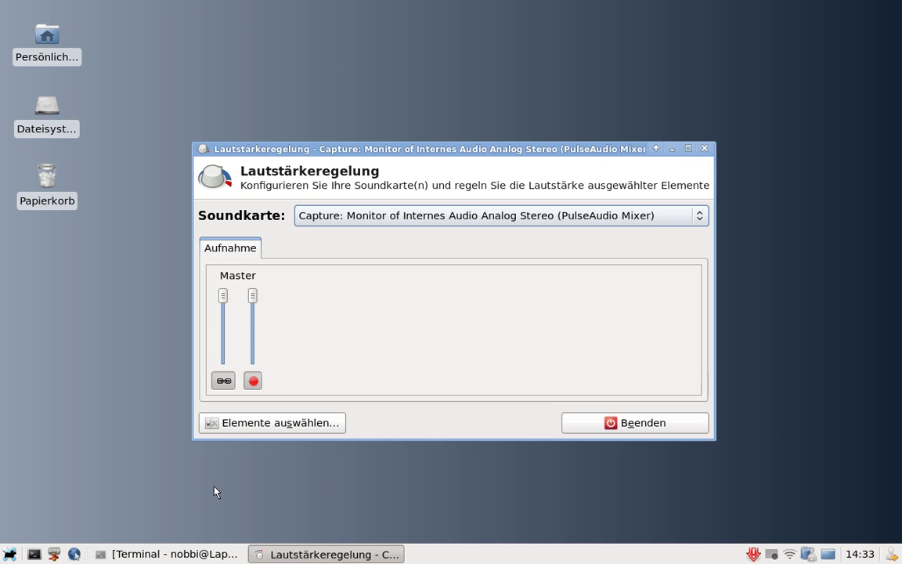
{"action": "left_click", "coordinate": [254, 383]}
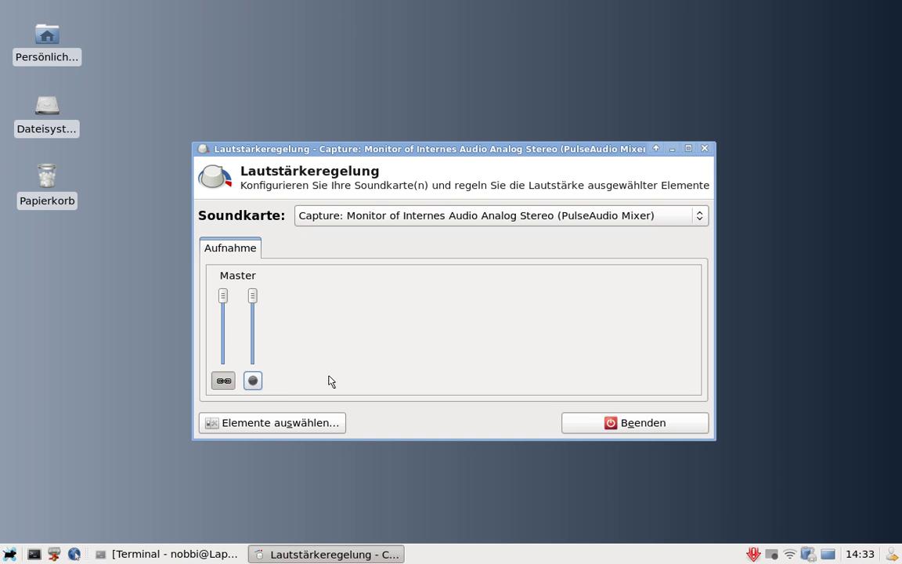
Switch the sound card to HDA NVidia (Alsa mixer), review its selectable control elements and close the selection dialog
{"action": "left_click", "coordinate": [699, 217]}
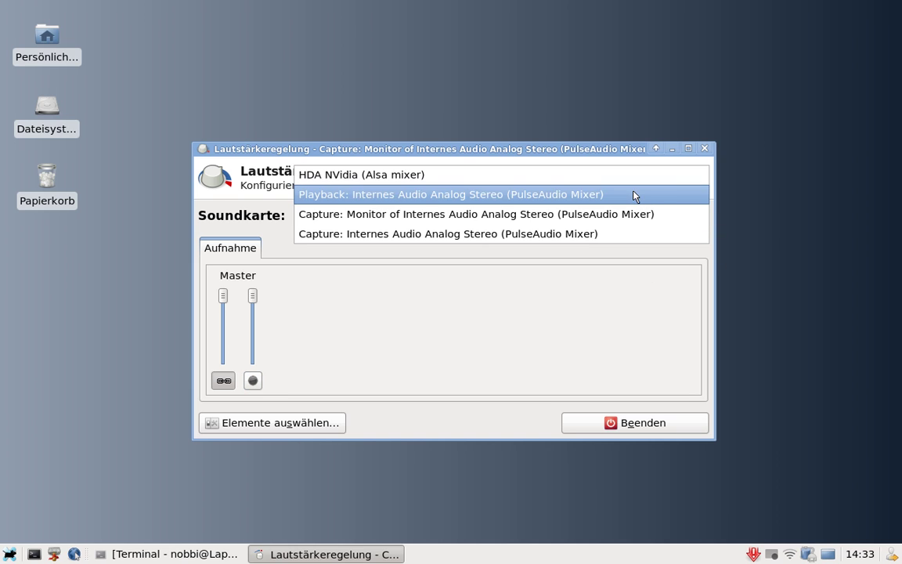
{"action": "left_click", "coordinate": [611, 177]}
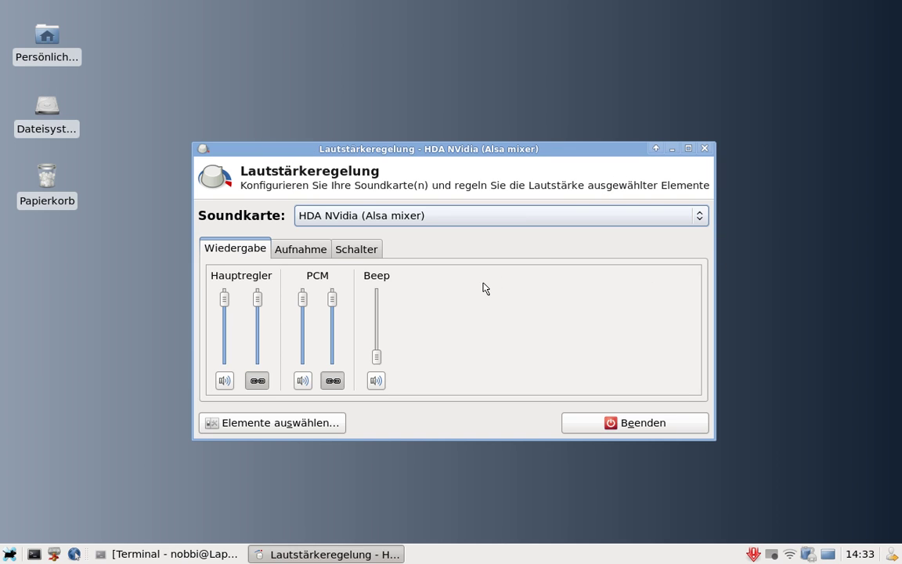
{"action": "left_click", "coordinate": [288, 429]}
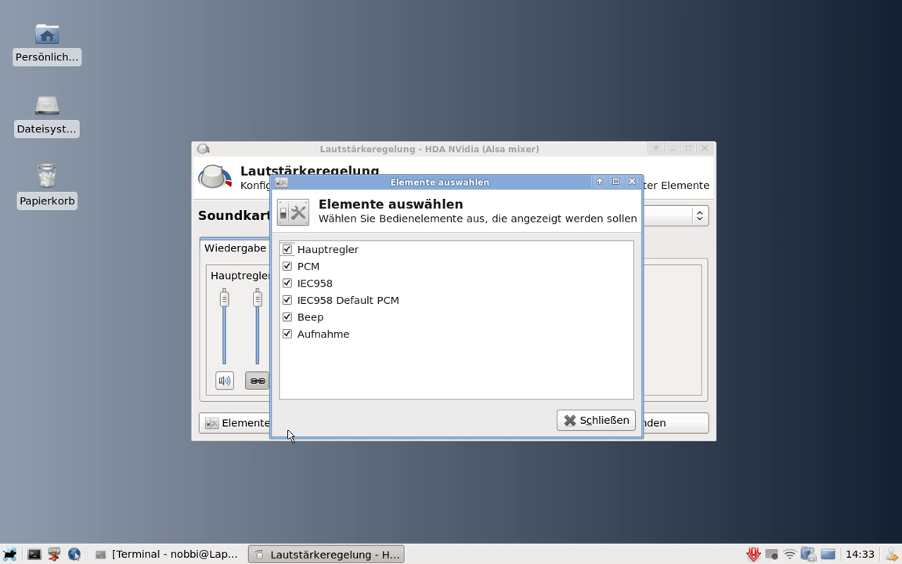
{"action": "left_click", "coordinate": [612, 421]}
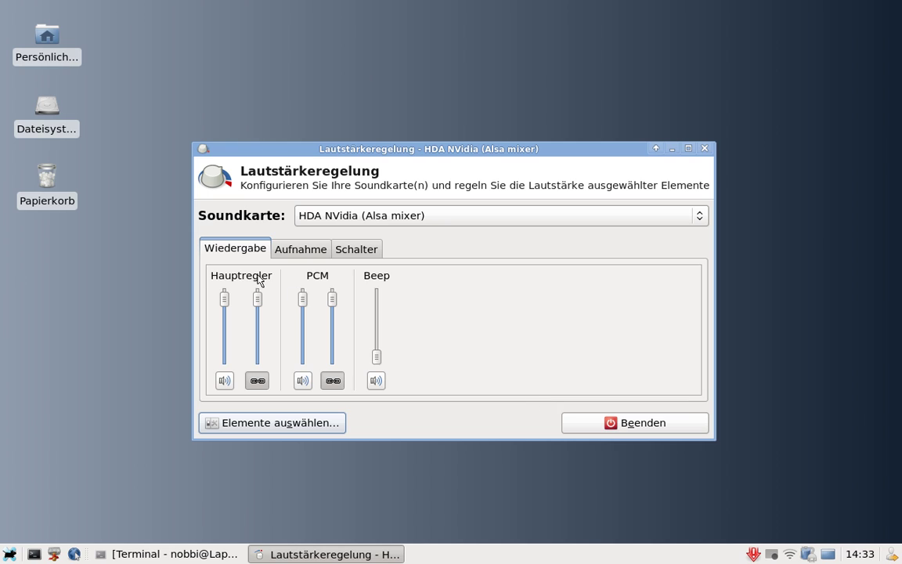
Check the Aufnahme and Schalter settings of the sound card and quit the volume control
{"action": "left_click", "coordinate": [325, 255]}
{"action": "left_click", "coordinate": [353, 250]}
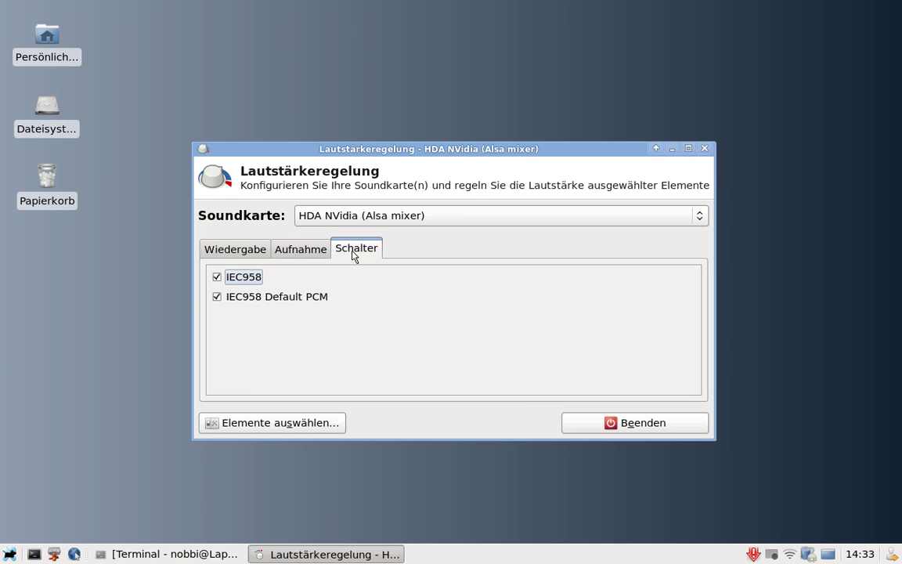
{"action": "left_click", "coordinate": [602, 423]}
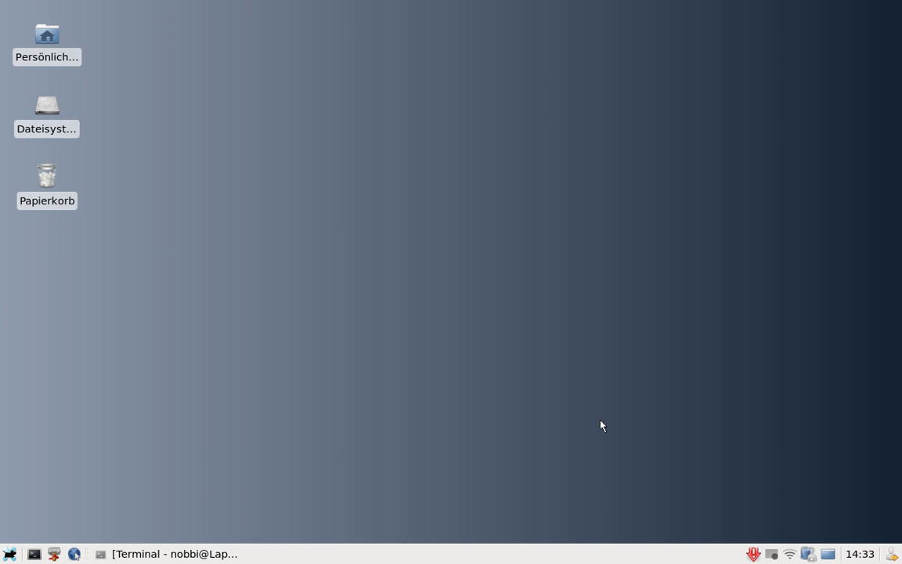
Launch Firefox Web Browser from the Netzwerk applications
{"action": "left_click", "coordinate": [9, 556]}
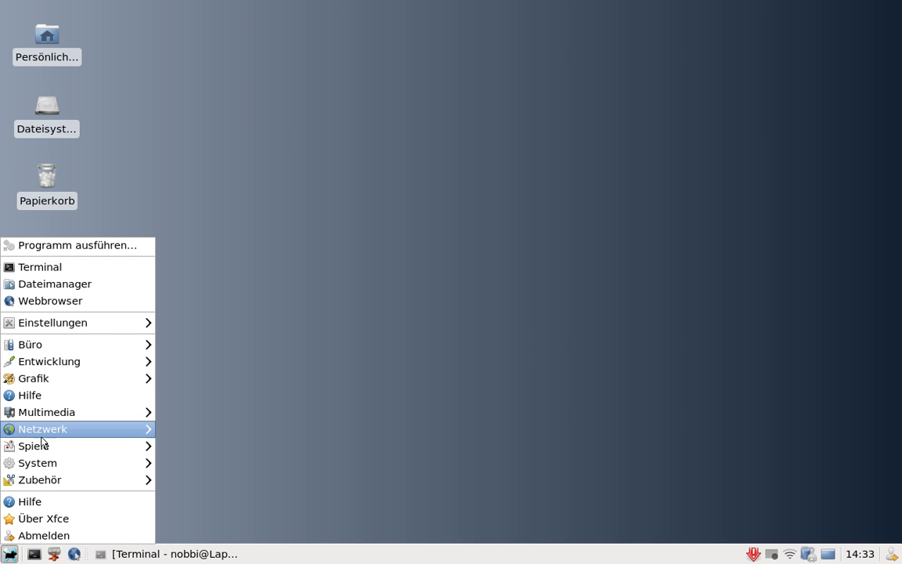
{"action": "mouse_move", "coordinate": [47, 434]}
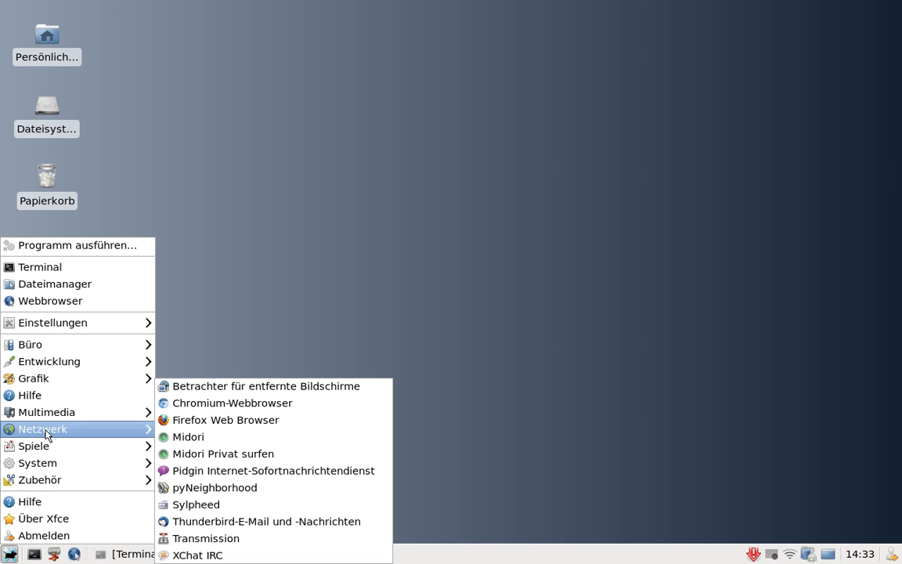
{"action": "left_click", "coordinate": [226, 423]}
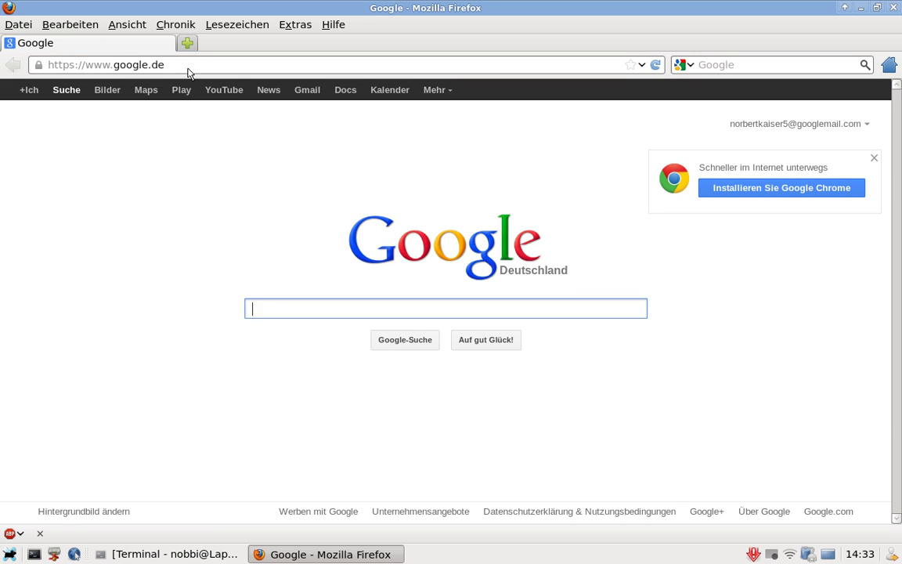
Load Youtube.com in the current browser tab in place of the Google page
{"action": "left_click_drag", "start_coordinate": [170, 64], "coordinate": [1, 53]}
{"action": "type", "text": "Y"}
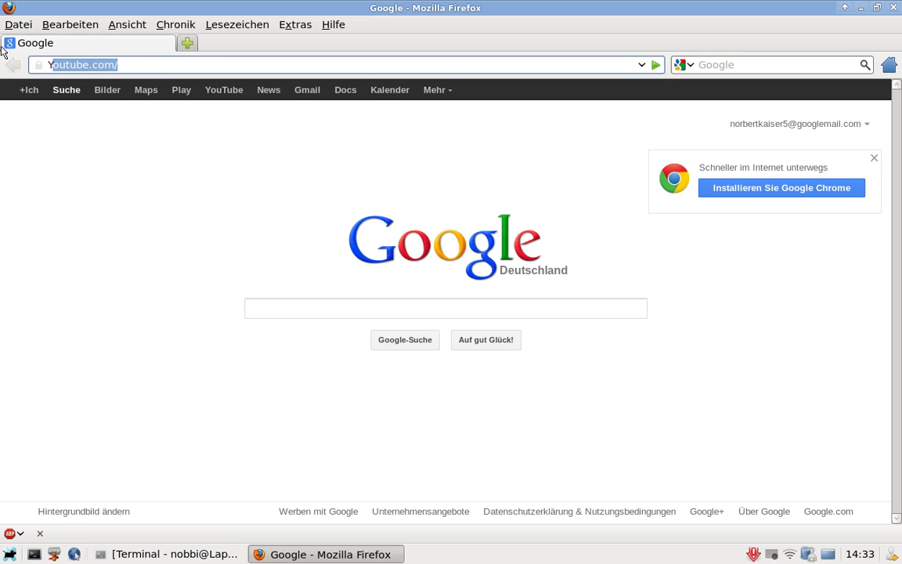
{"action": "left_click", "coordinate": [106, 66]}
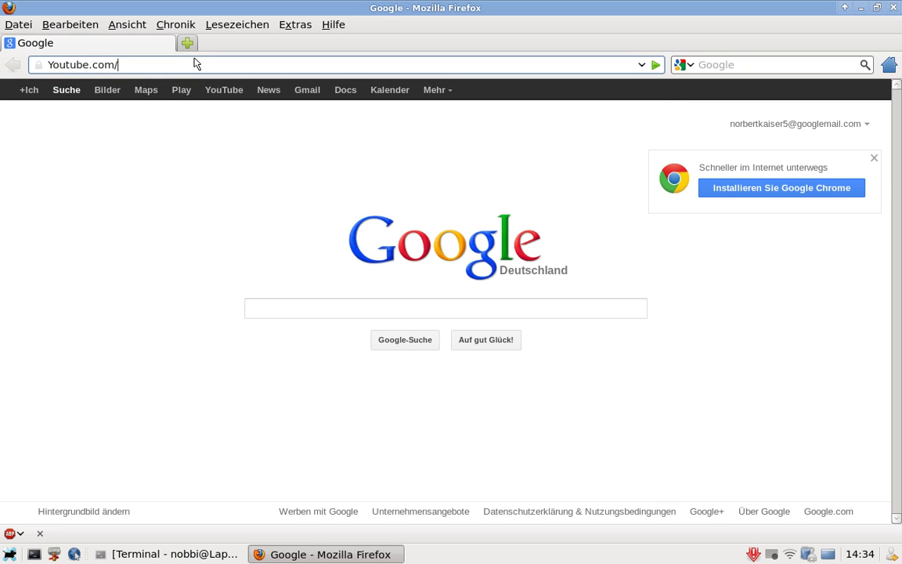
{"action": "key", "text": "Return"}
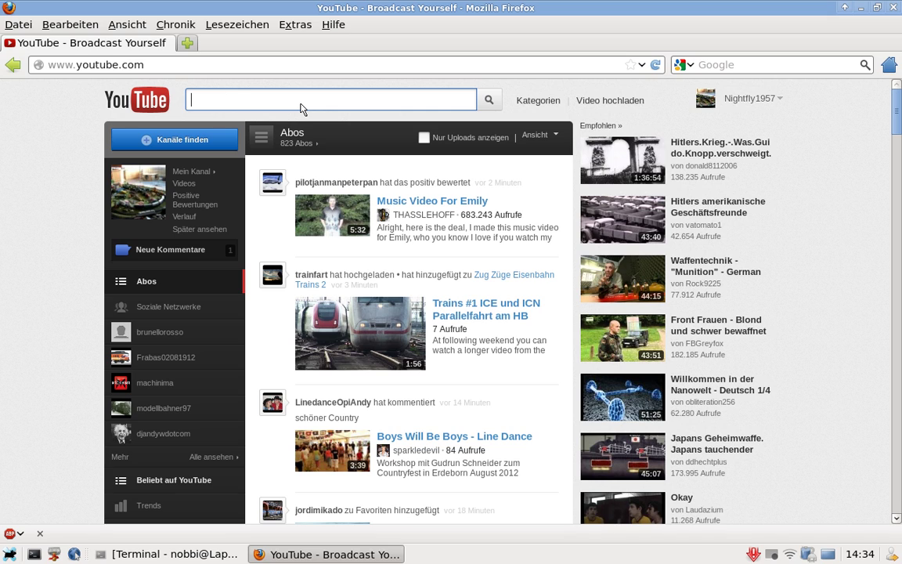
Search YouTube for LINUX and open the video "Linux Ubuntu : Ein paar Grundlagen (Deutsch | german)"
{"action": "type", "text": "Li"}
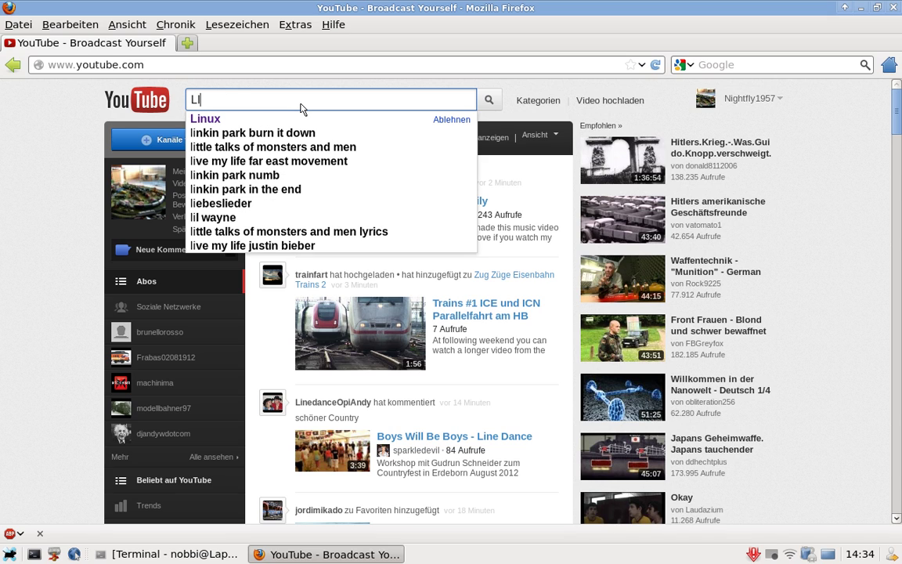
{"action": "type", "text": "NUX"}
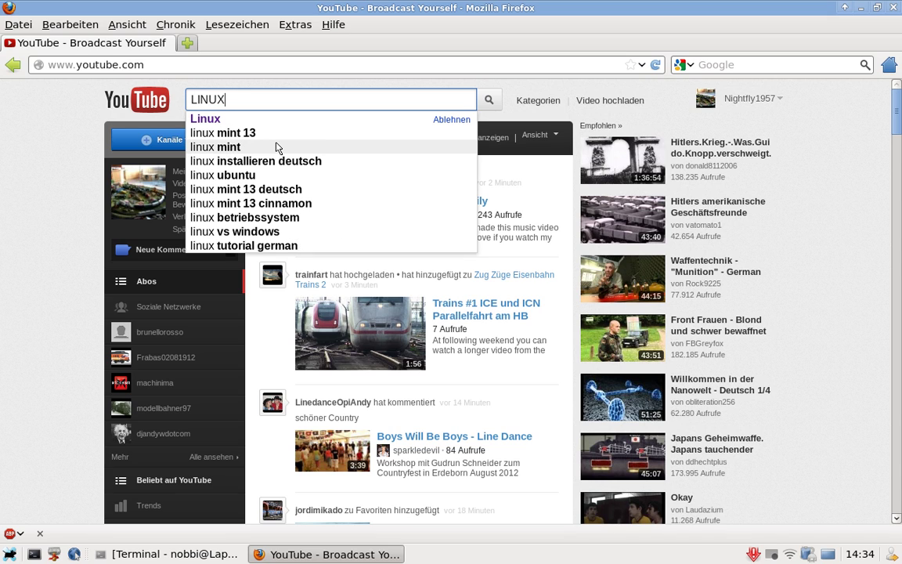
{"action": "key", "text": "Return"}
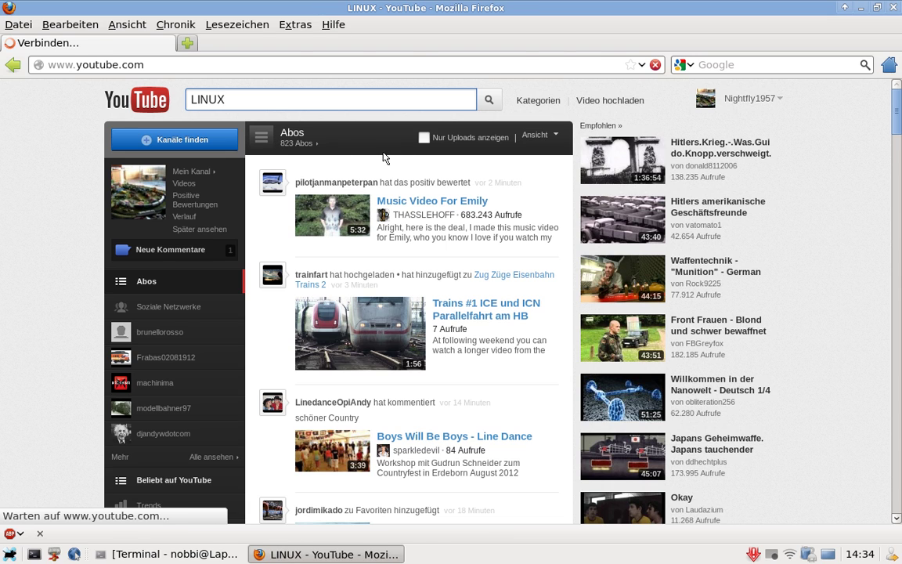
{"action": "scroll", "coordinate": [348, 169], "scroll_direction": "down", "scroll_amount": 2}
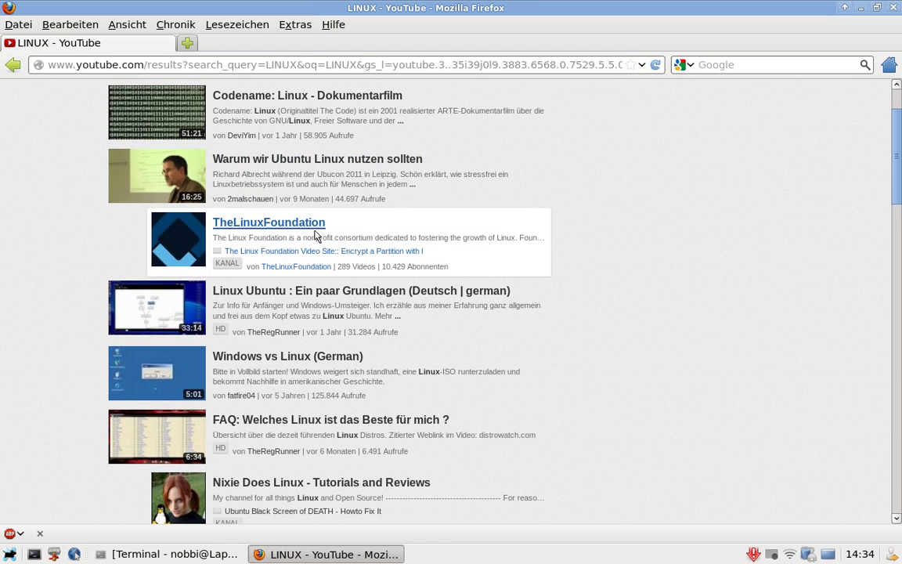
{"action": "left_click", "coordinate": [129, 317]}
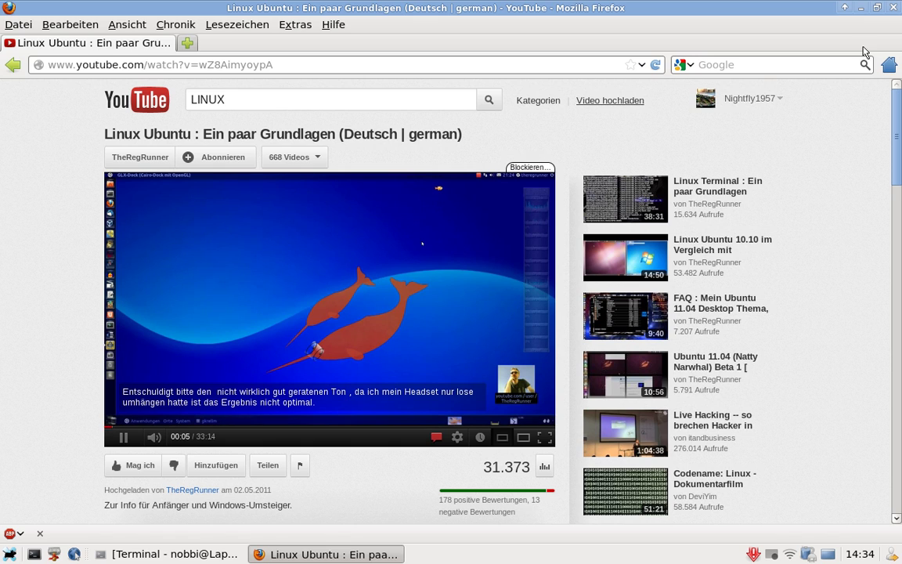
Return to the browser's home page and close Firefox
{"action": "left_click", "coordinate": [890, 66]}
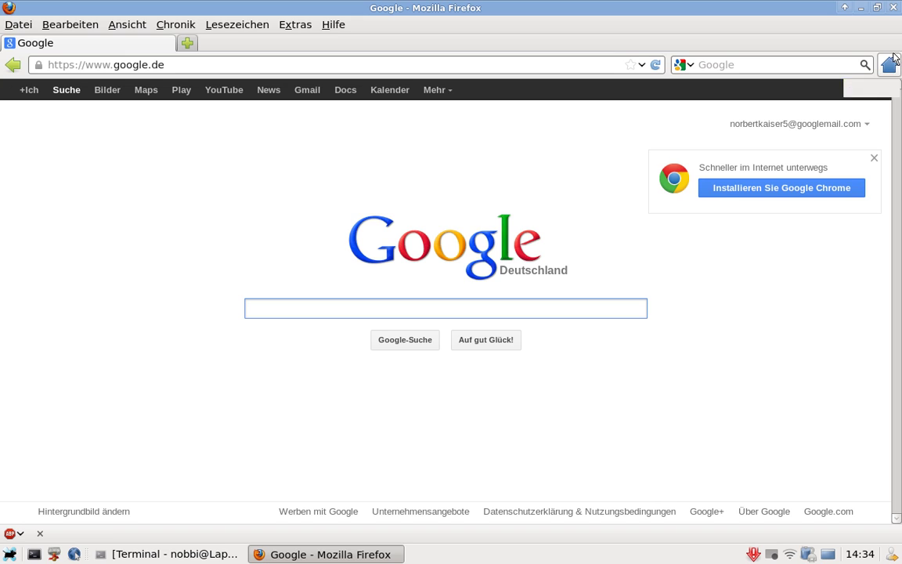
{"action": "left_click", "coordinate": [895, 8]}
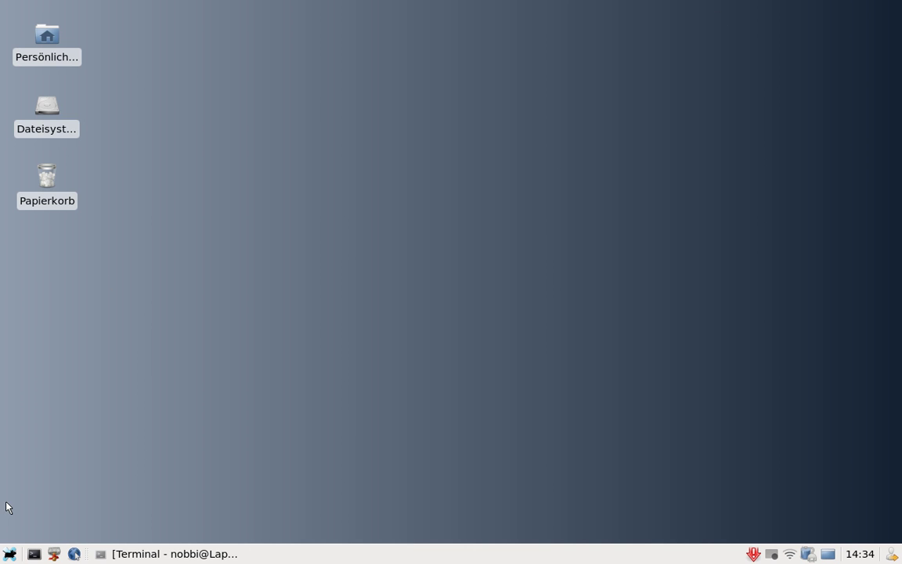
View the home folder in the file manager and the Anmeldebildschirm settings, closing each window again
{"action": "left_click", "coordinate": [60, 555]}
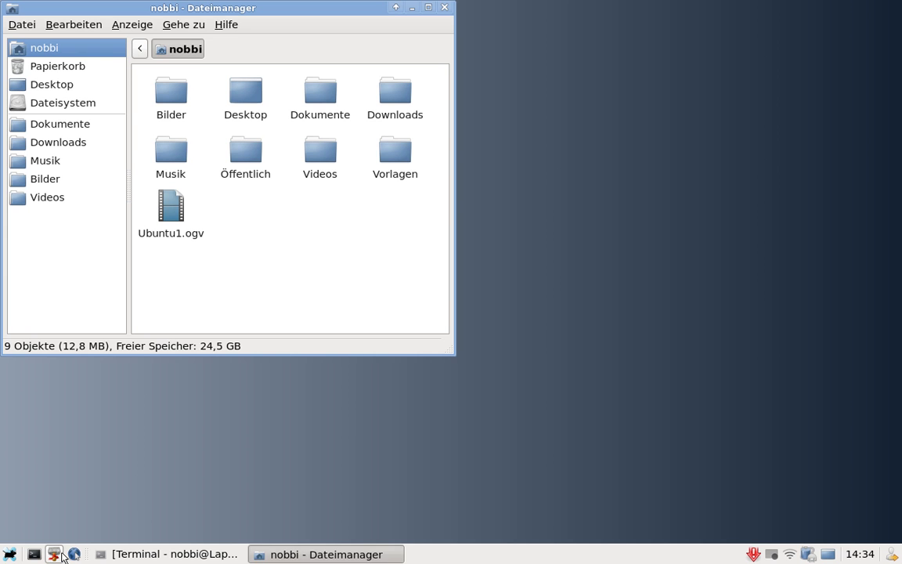
{"action": "left_click", "coordinate": [445, 9]}
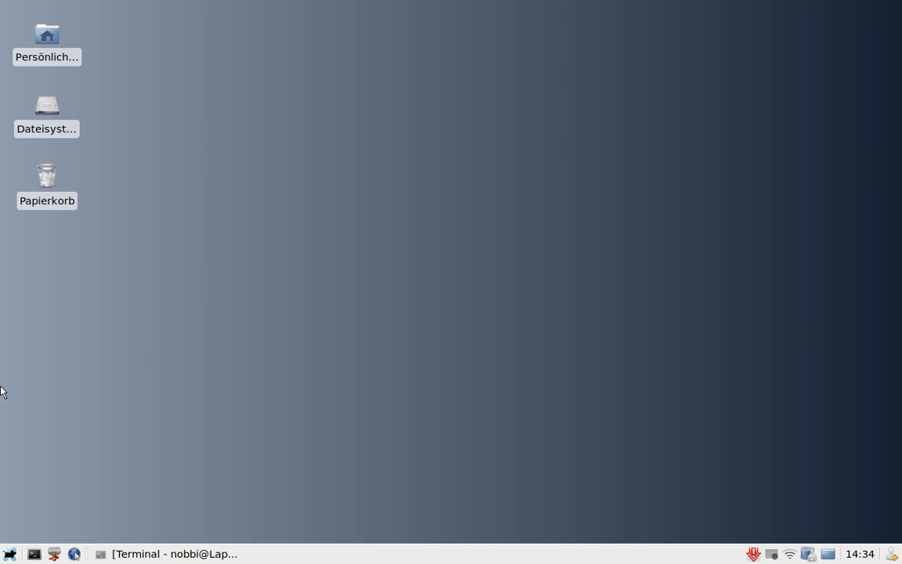
{"action": "left_click", "coordinate": [8, 554]}
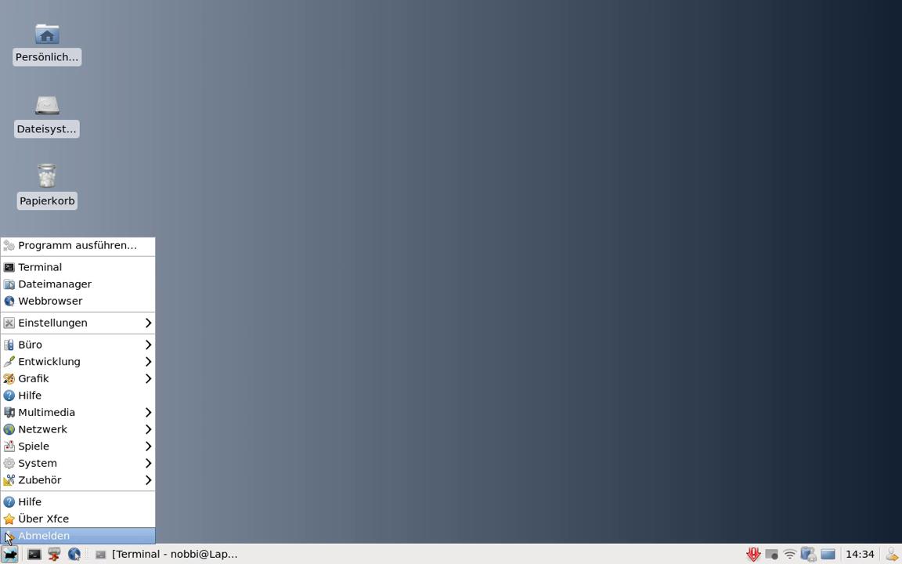
{"action": "mouse_move", "coordinate": [81, 327]}
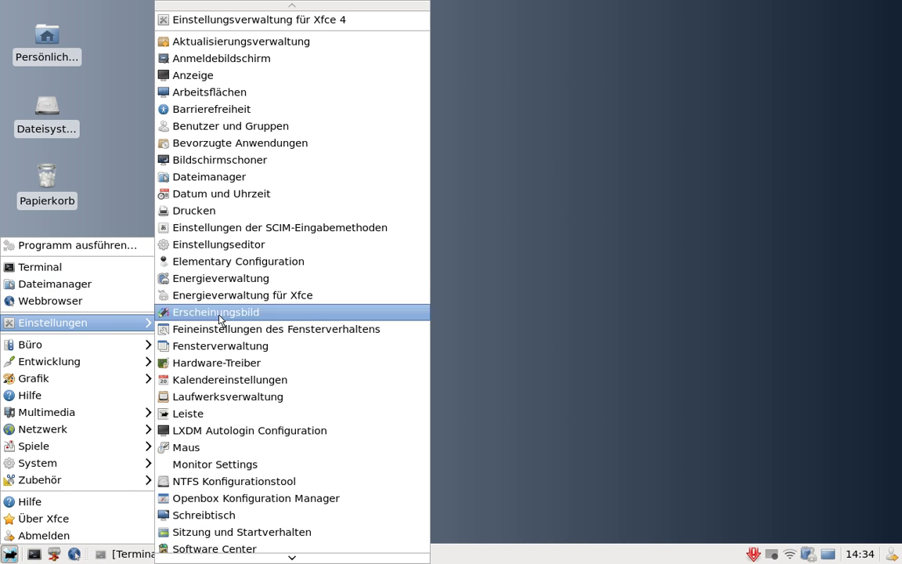
{"action": "left_click", "coordinate": [246, 69]}
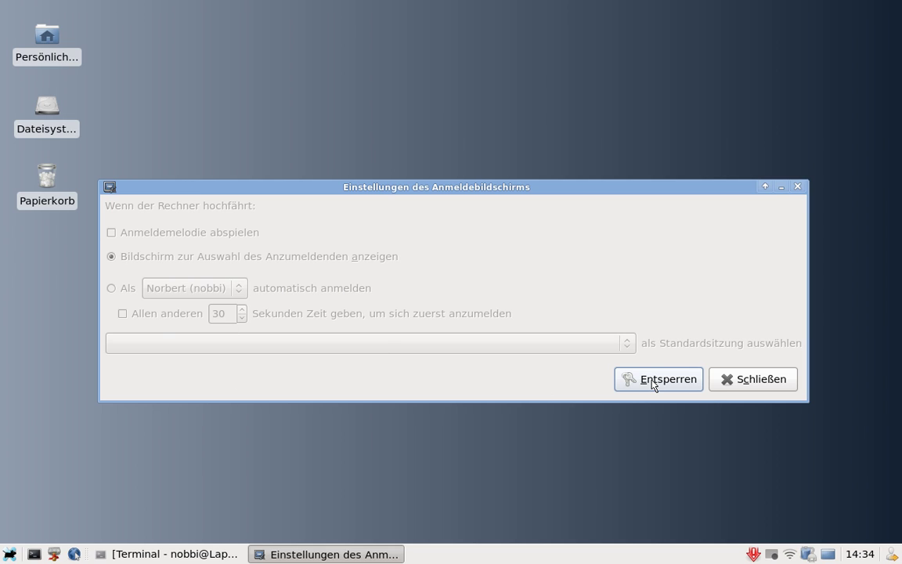
{"action": "left_click", "coordinate": [785, 386]}
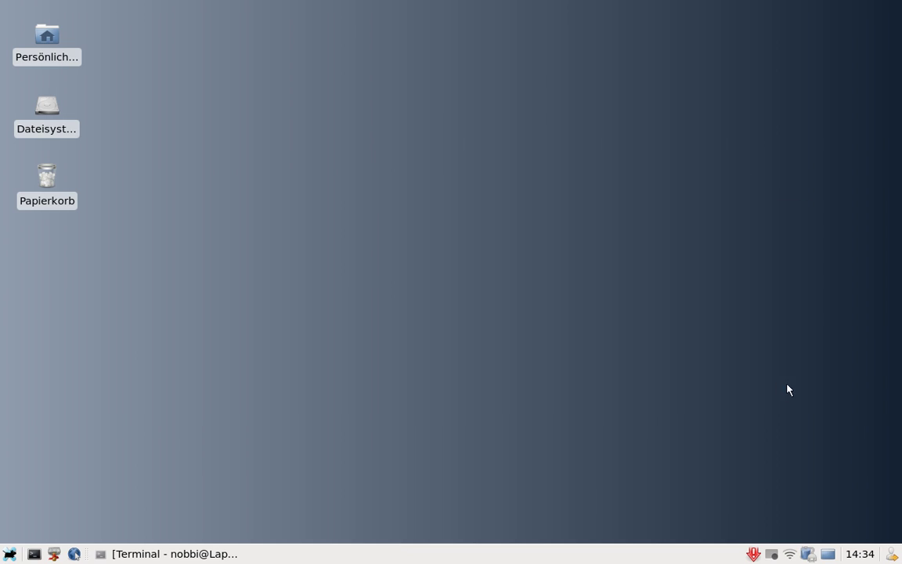
Open the Arbeitsflächen settings from Einstellungen and raise the number of workspaces to 9
{"action": "left_click", "coordinate": [9, 553]}
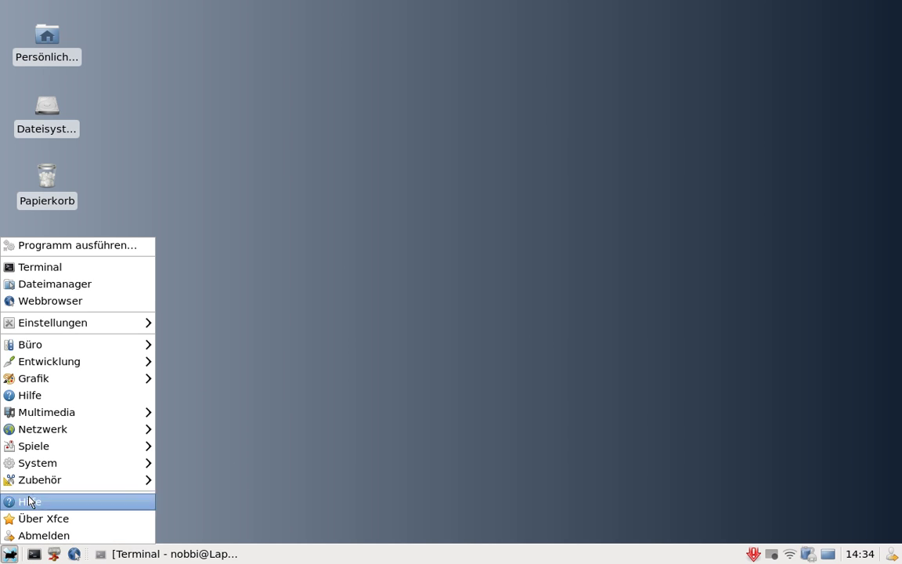
{"action": "mouse_move", "coordinate": [77, 329]}
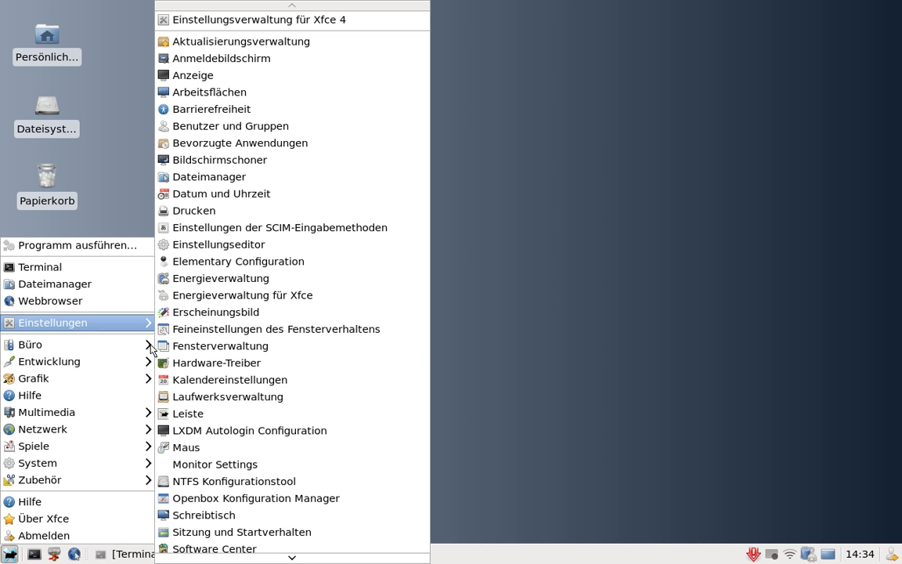
{"action": "left_click", "coordinate": [251, 102]}
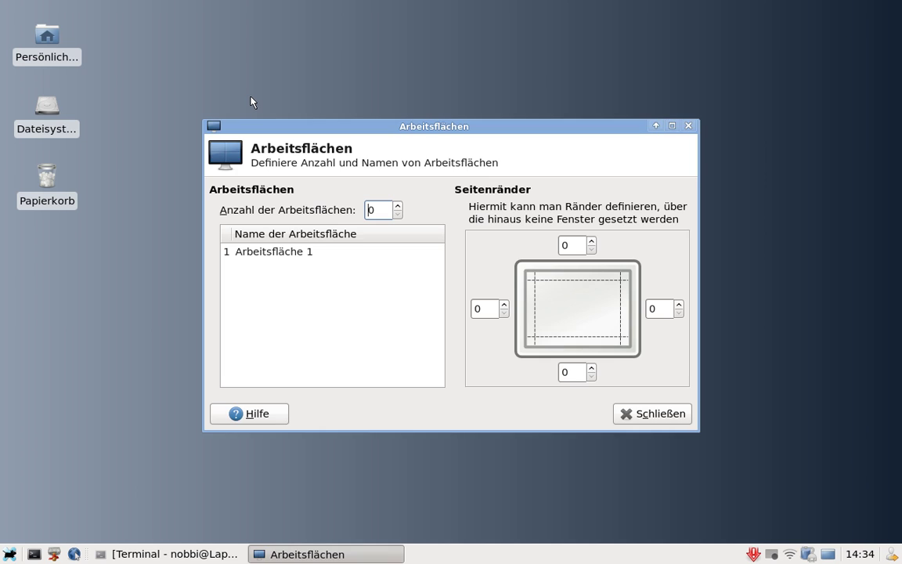
{"action": "left_click", "coordinate": [397, 206]}
{"action": "left_click", "coordinate": [397, 206]}
{"action": "left_click", "coordinate": [397, 206]}
{"action": "left_click", "coordinate": [398, 205]}
{"action": "left_click", "coordinate": [397, 206]}
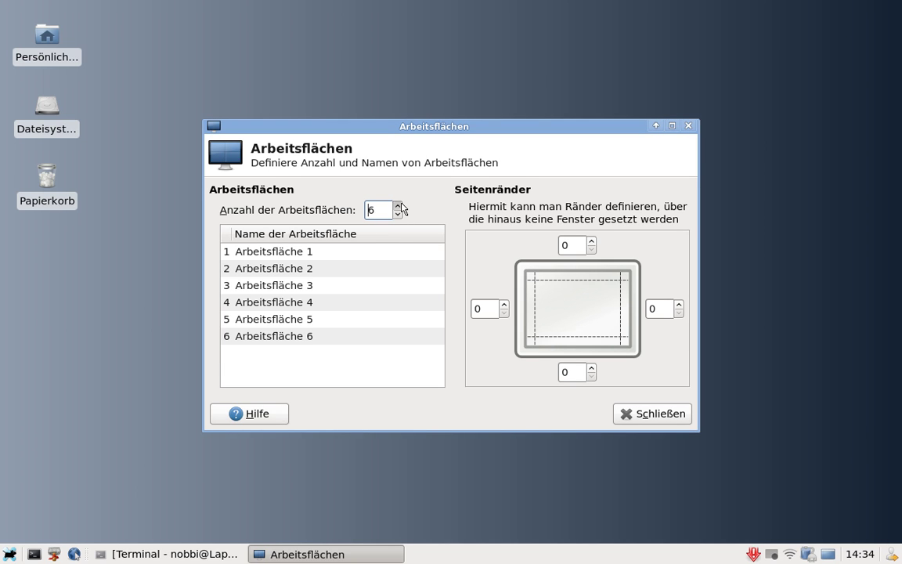
{"action": "left_click", "coordinate": [397, 206]}
{"action": "left_click", "coordinate": [397, 206]}
{"action": "left_click", "coordinate": [397, 205]}
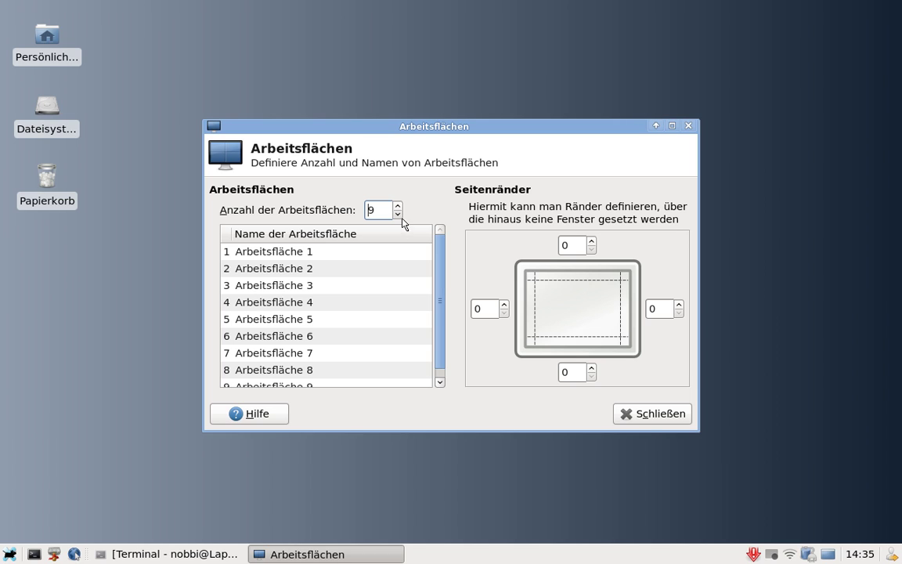
Reduce the number of workspaces to 2 and close the Arbeitsflächen settings
{"action": "left_click", "coordinate": [399, 214]}
{"action": "left_click", "coordinate": [400, 215]}
{"action": "left_click", "coordinate": [399, 215]}
{"action": "left_click", "coordinate": [399, 215]}
{"action": "left_click", "coordinate": [399, 214]}
{"action": "left_click", "coordinate": [399, 214]}
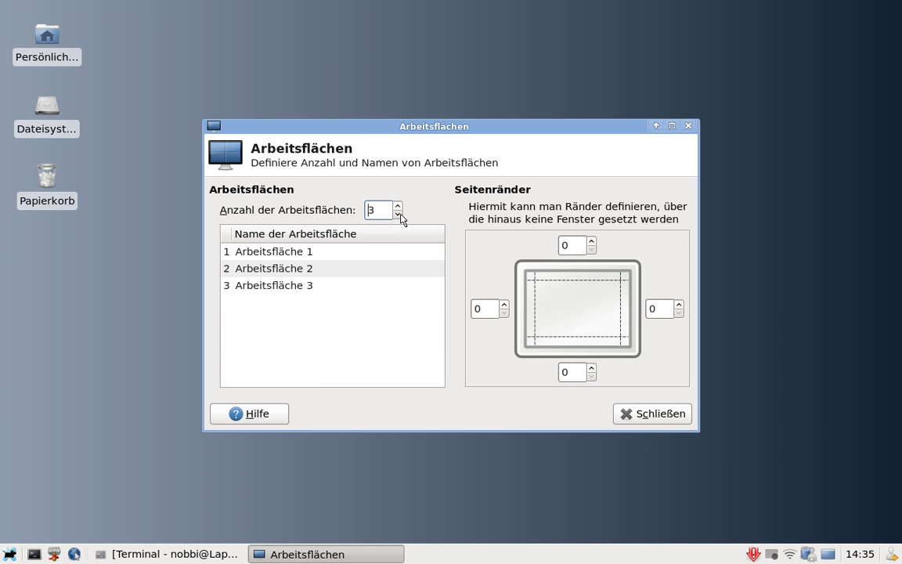
{"action": "left_click", "coordinate": [399, 214]}
{"action": "left_click", "coordinate": [400, 214]}
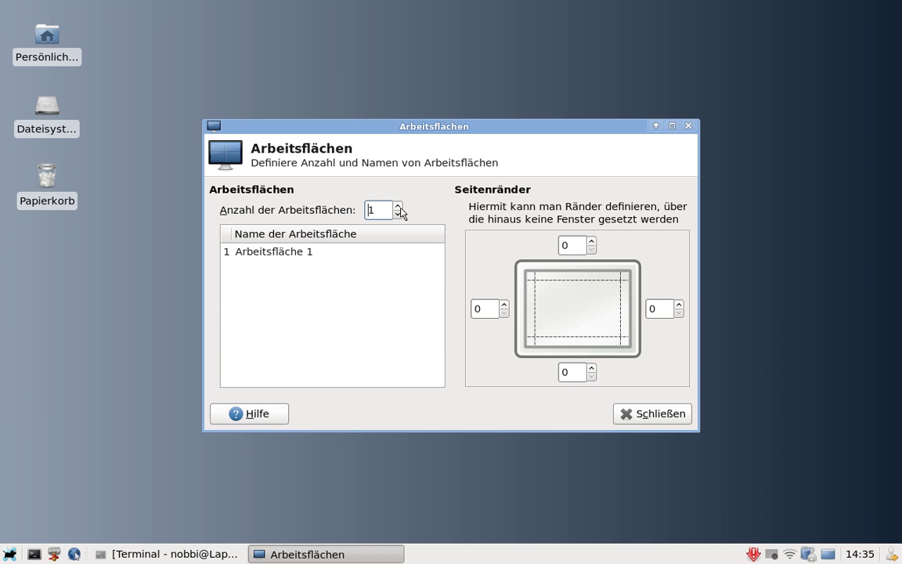
{"action": "left_click", "coordinate": [398, 206]}
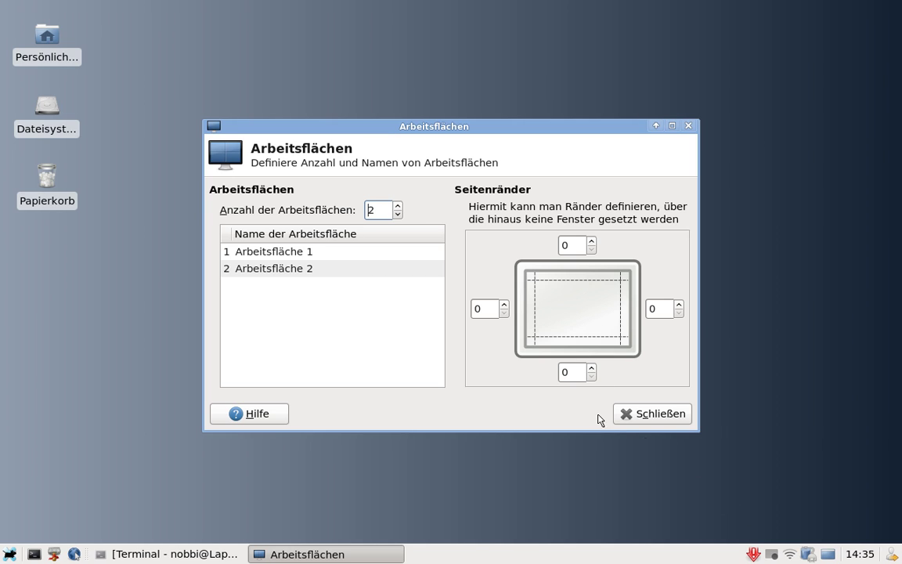
{"action": "left_click", "coordinate": [648, 410]}
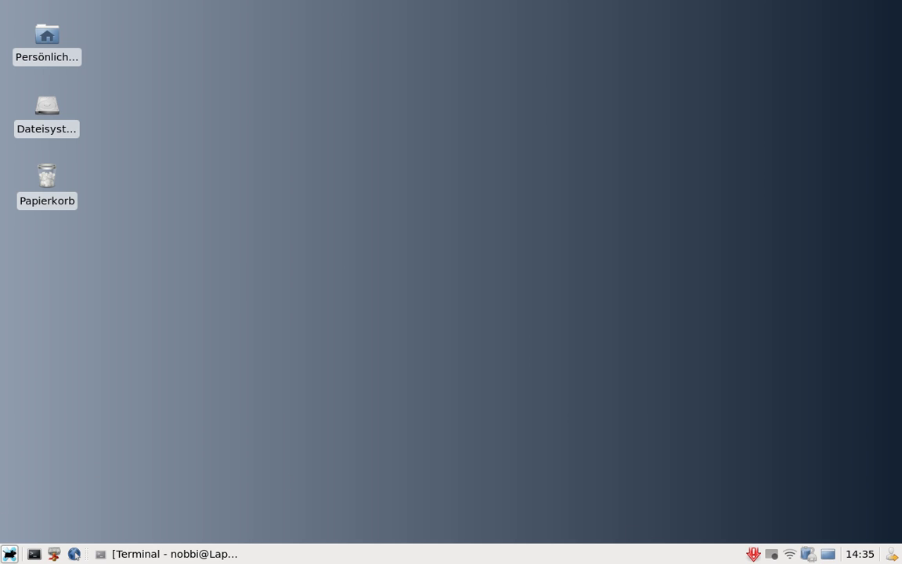
Open Benutzer und Gruppen from the System applications, review the list of groups and close the user settings
{"action": "left_click", "coordinate": [10, 553]}
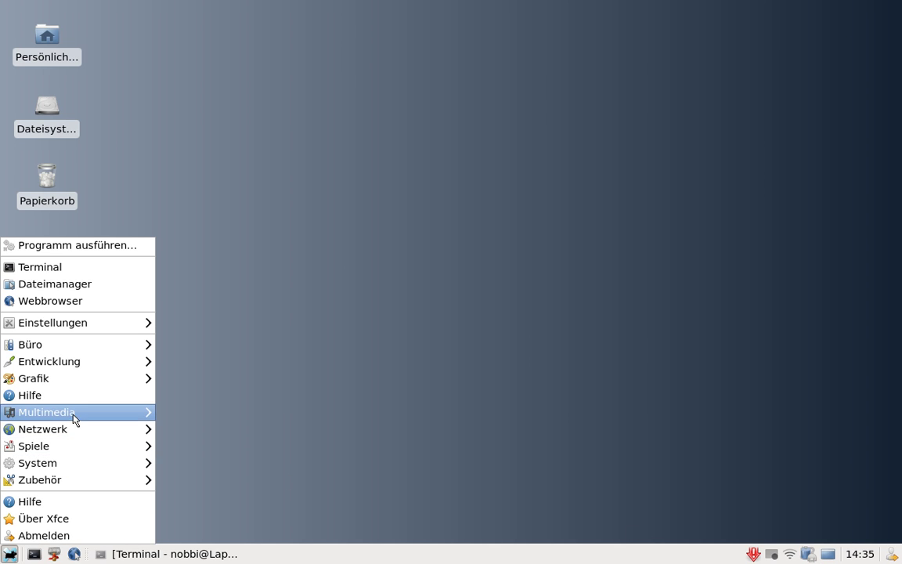
{"action": "mouse_move", "coordinate": [77, 471]}
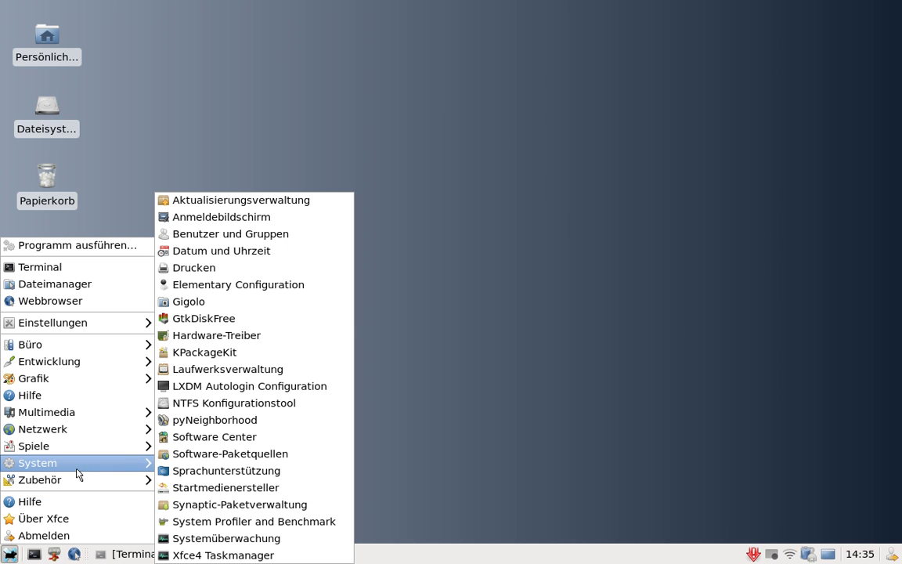
{"action": "left_click", "coordinate": [249, 235]}
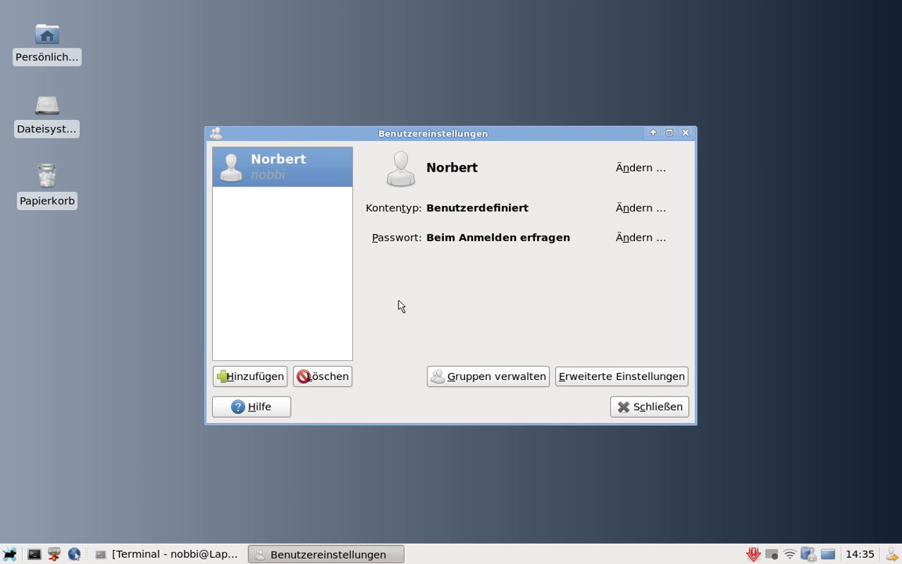
{"action": "left_click", "coordinate": [435, 385]}
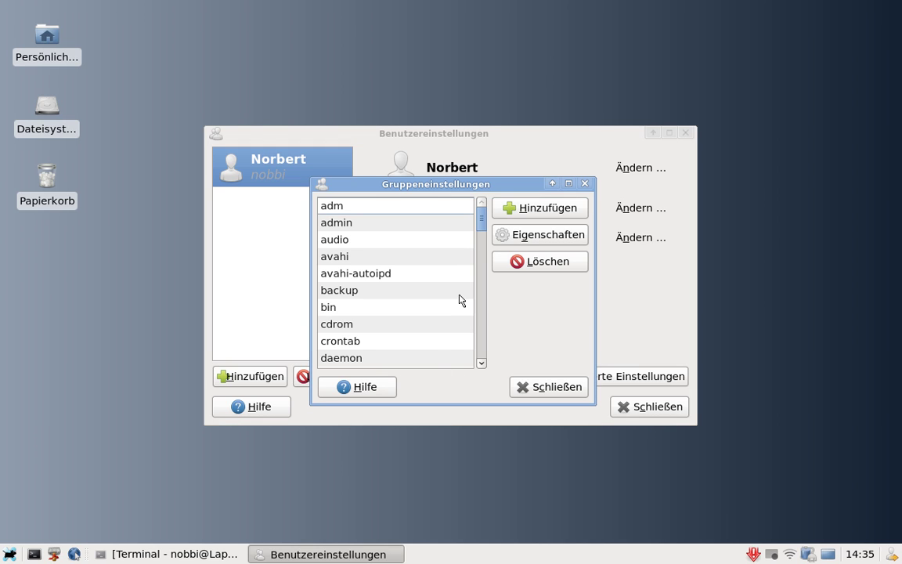
{"action": "scroll", "coordinate": [454, 301], "scroll_direction": "down", "scroll_amount": 10}
{"action": "scroll", "coordinate": [452, 303], "scroll_direction": "down", "scroll_amount": 3}
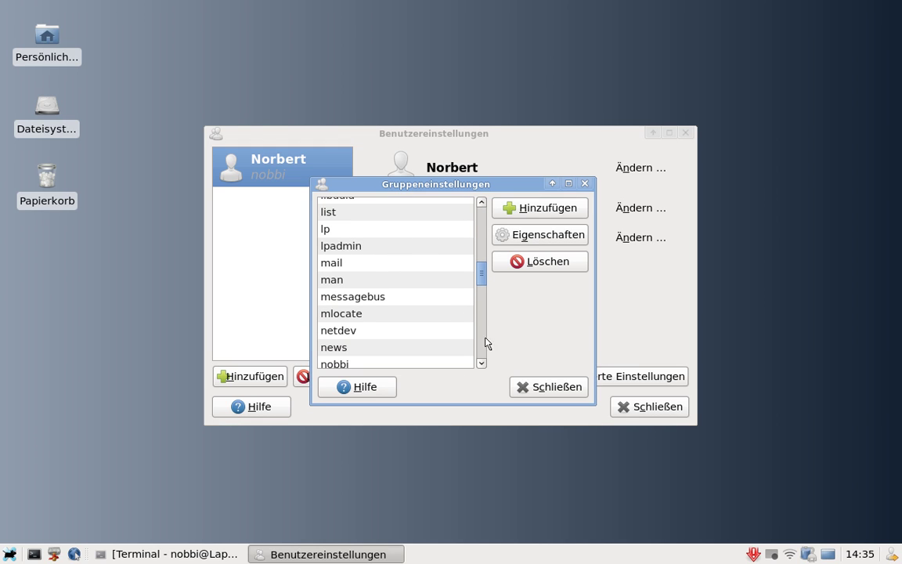
{"action": "left_click", "coordinate": [550, 387]}
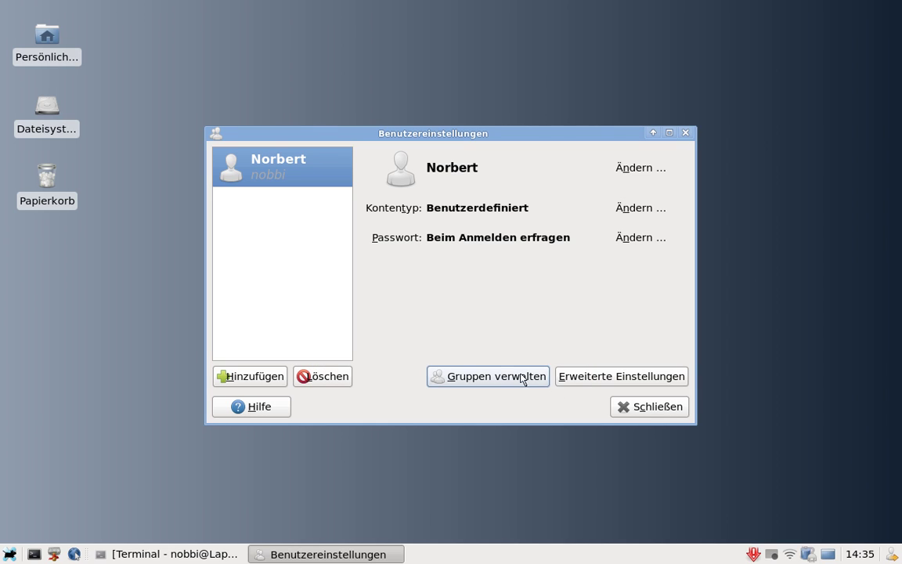
{"action": "left_click", "coordinate": [616, 408]}
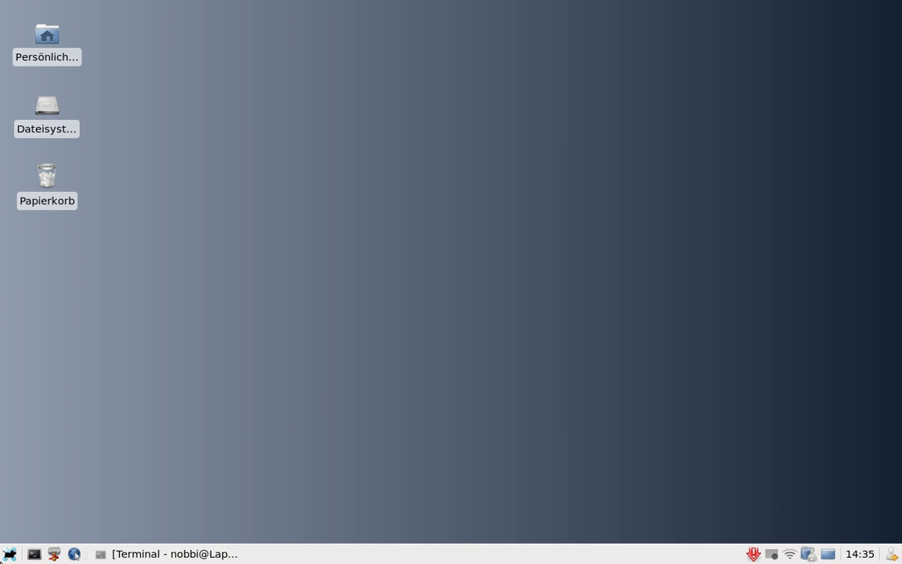
Launch GtkDiskFree from the System applications
{"action": "left_click", "coordinate": [10, 554]}
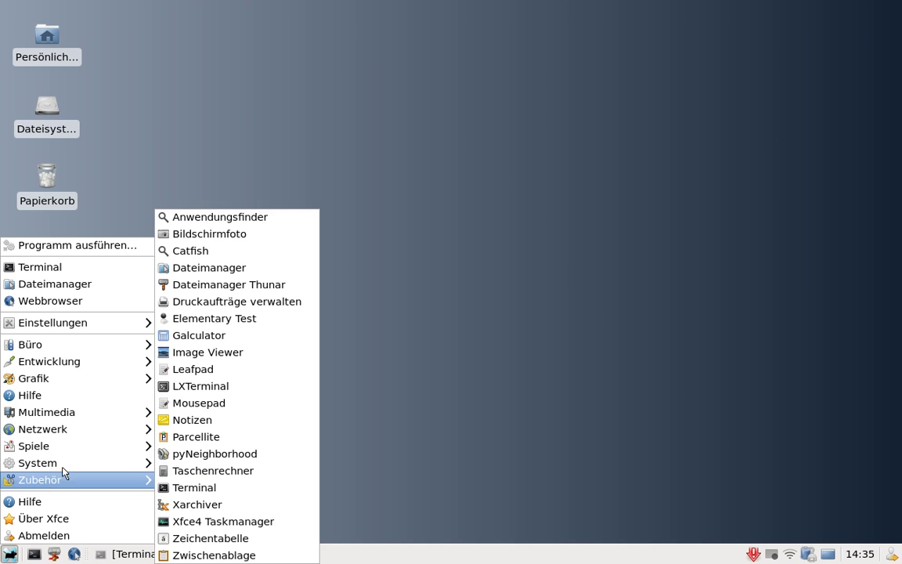
{"action": "mouse_move", "coordinate": [61, 464]}
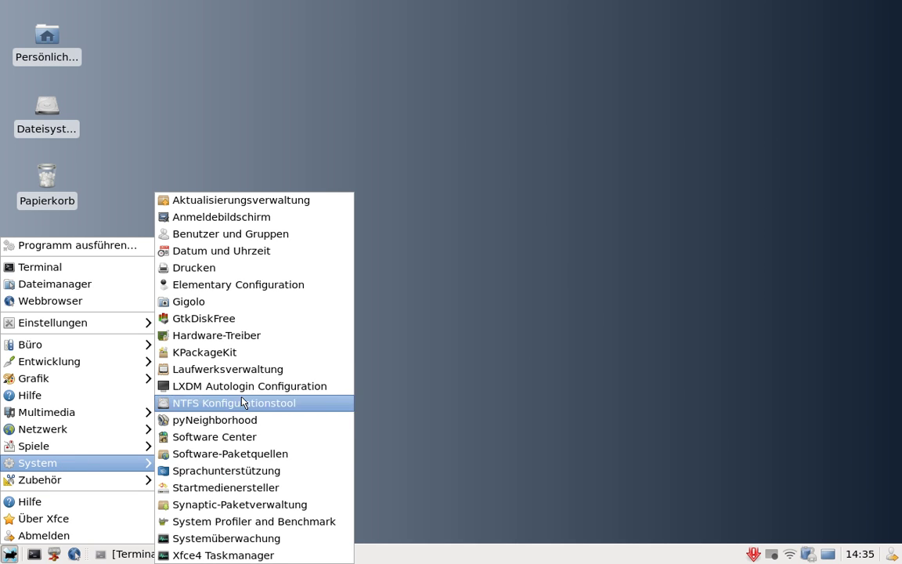
{"action": "left_click", "coordinate": [232, 317]}
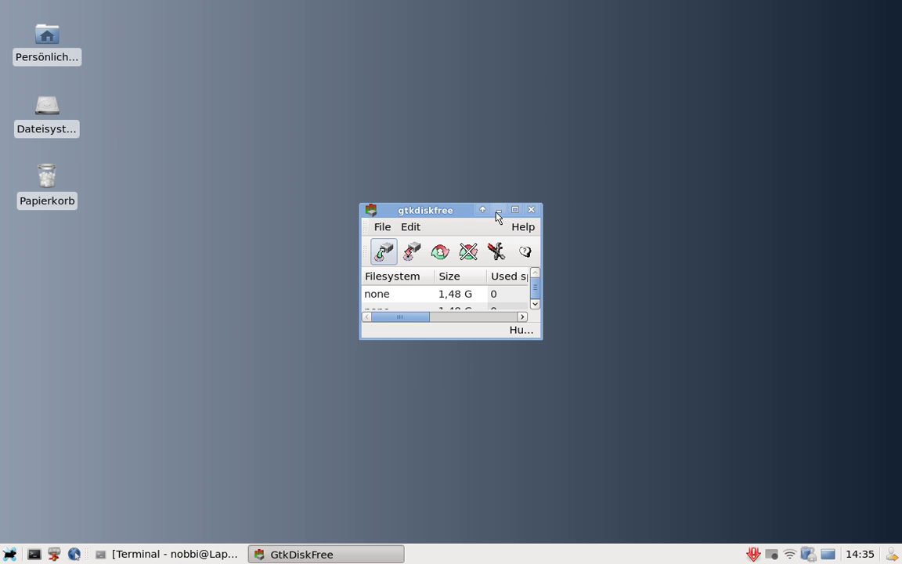
Maximize the GtkDiskFree window and examine the space usage of /dev/sda5, /dev/sda1 and /dev/sda3
{"action": "left_click", "coordinate": [514, 210]}
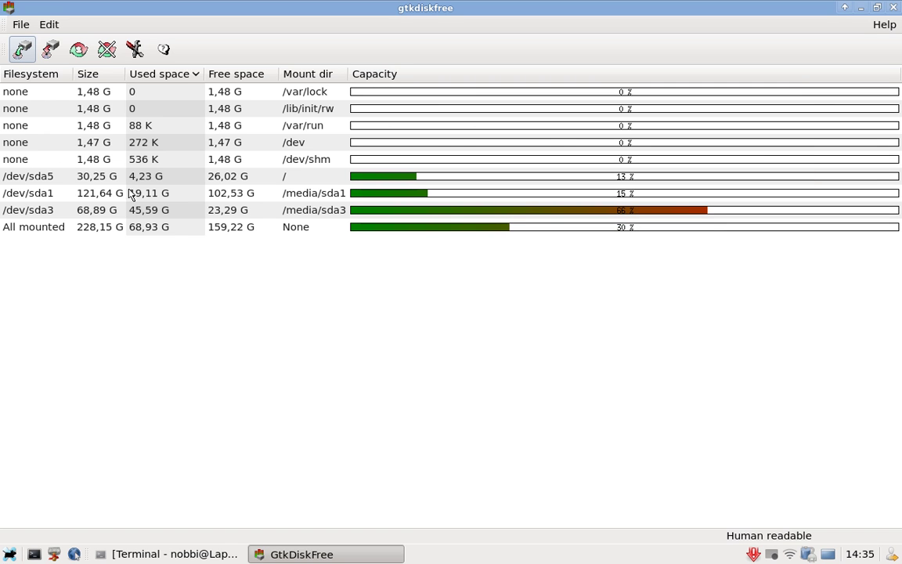
{"action": "left_click", "coordinate": [32, 183]}
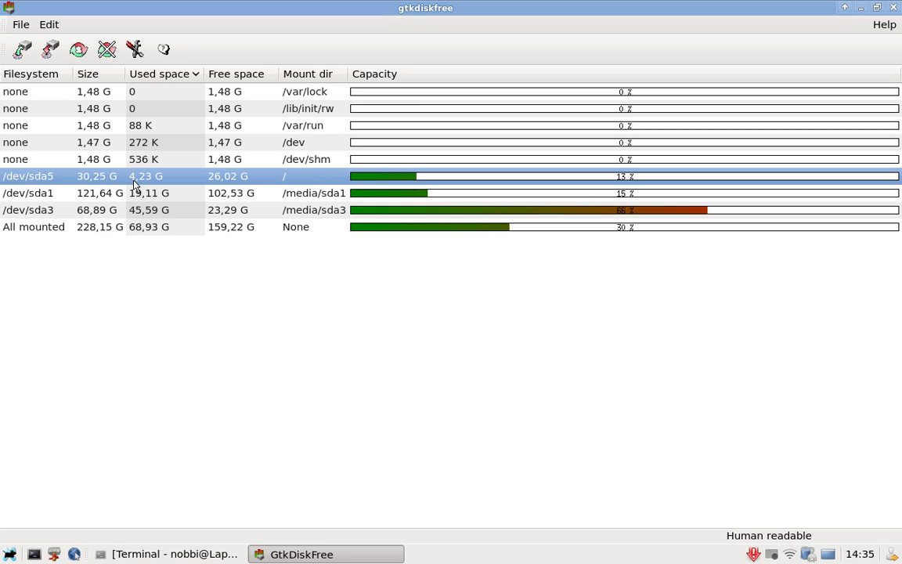
{"action": "left_click", "coordinate": [35, 195]}
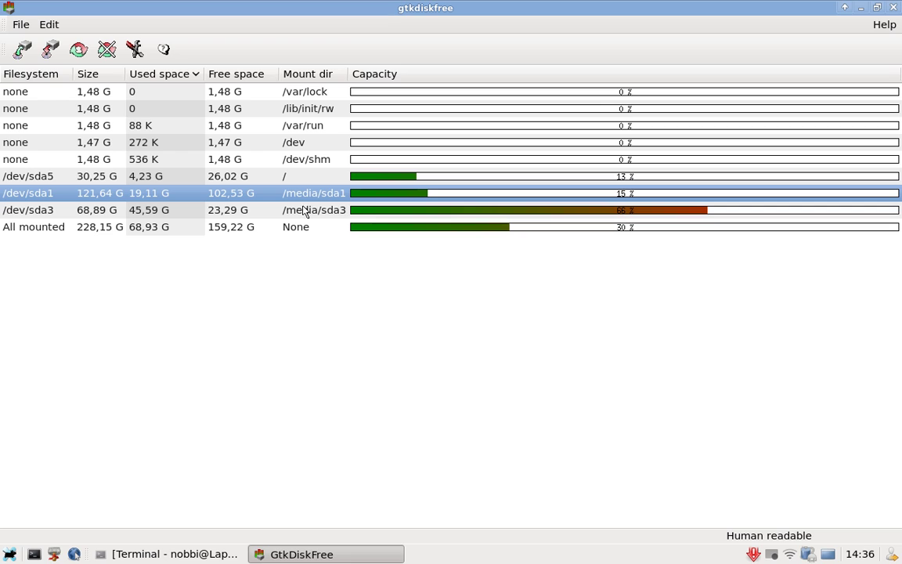
{"action": "left_click", "coordinate": [108, 214]}
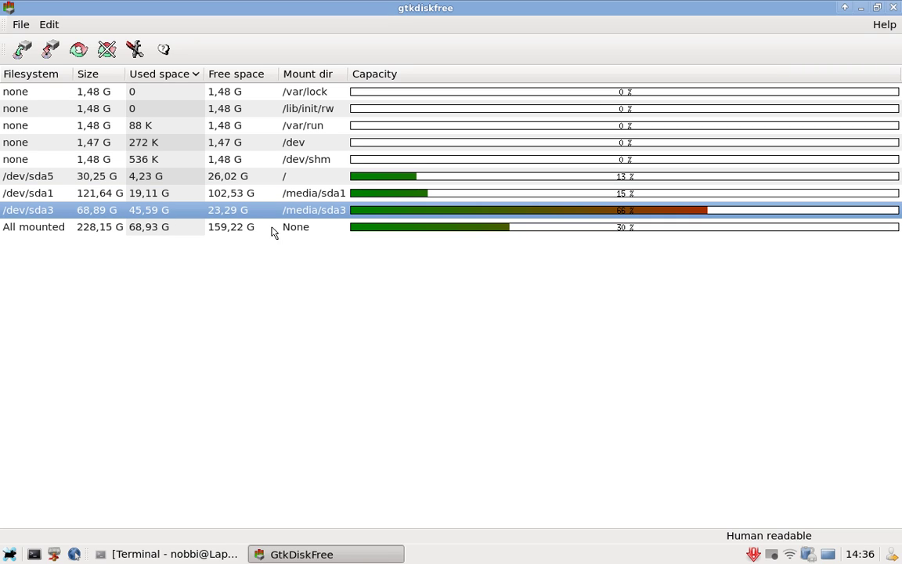
View the About information for GtkDiskFree, dismiss it and close the program
{"action": "left_click", "coordinate": [884, 24]}
{"action": "left_click", "coordinate": [873, 40]}
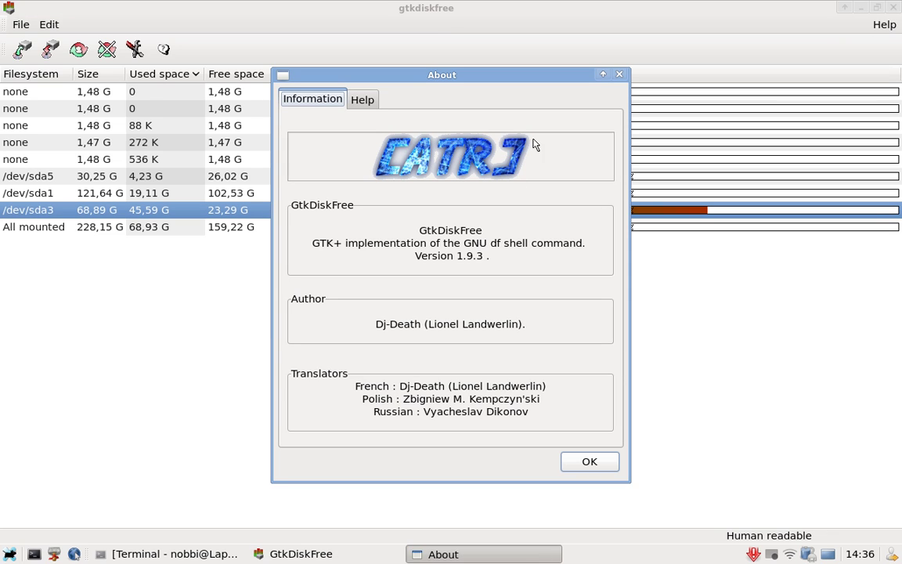
{"action": "left_click", "coordinate": [587, 461]}
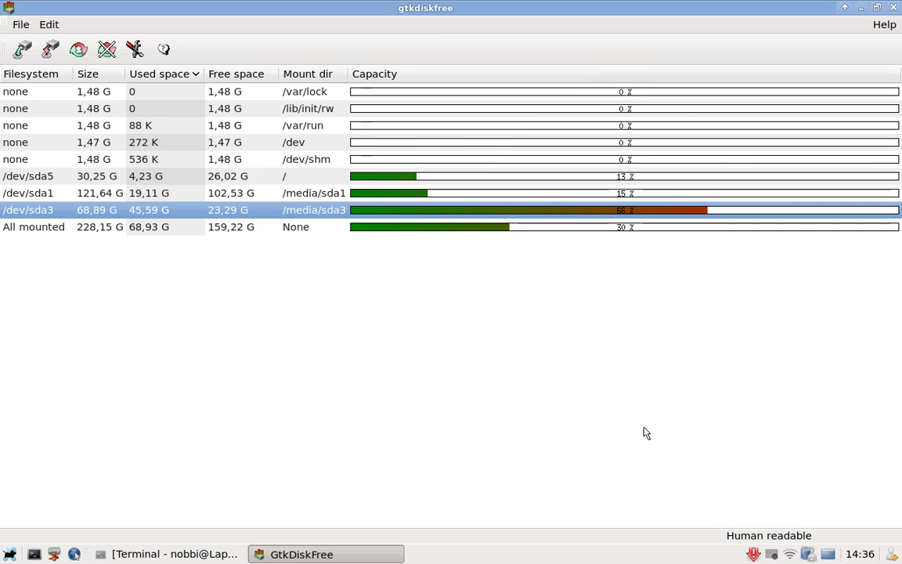
{"action": "left_click", "coordinate": [893, 8]}
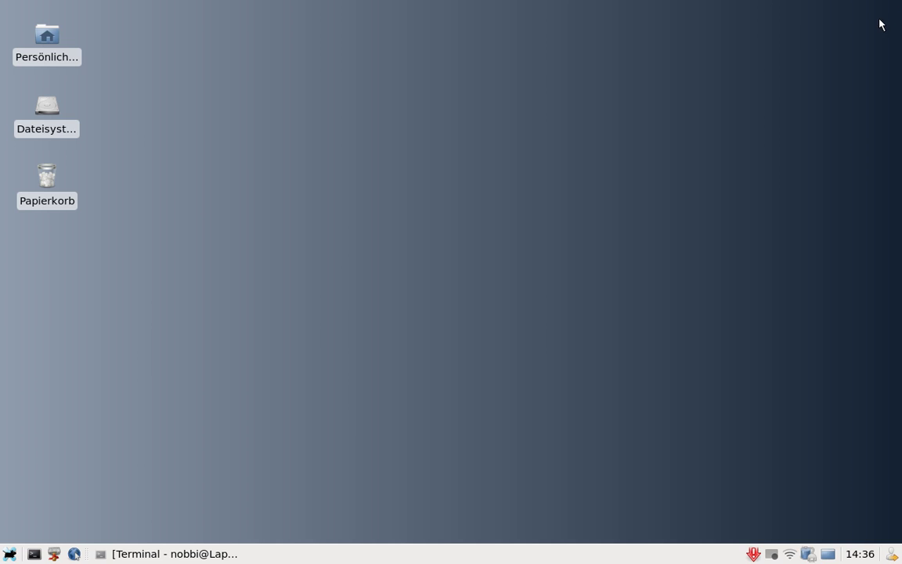
Open the Erscheinungsbild settings from Einstellungen
{"action": "left_click", "coordinate": [9, 552]}
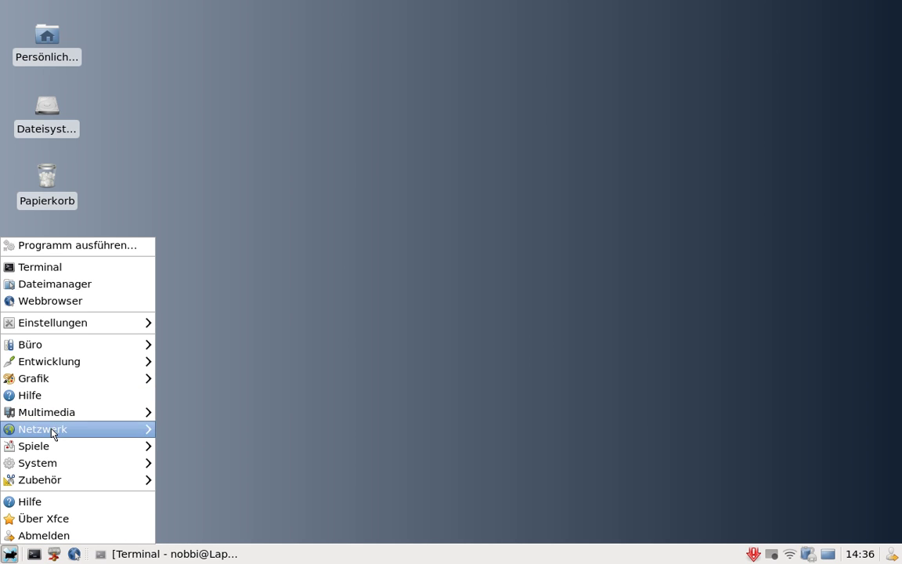
{"action": "mouse_move", "coordinate": [46, 469]}
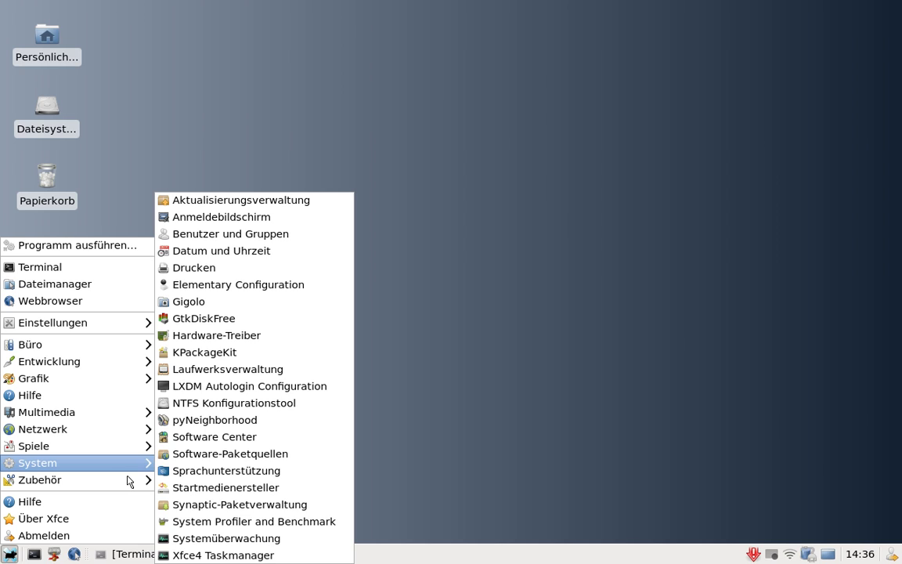
{"action": "mouse_move", "coordinate": [107, 465]}
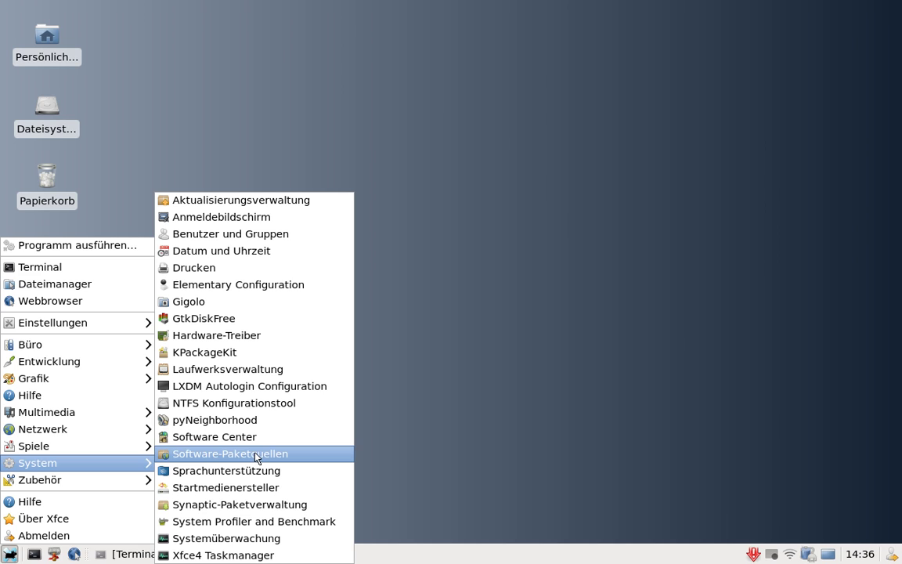
{"action": "mouse_move", "coordinate": [109, 322]}
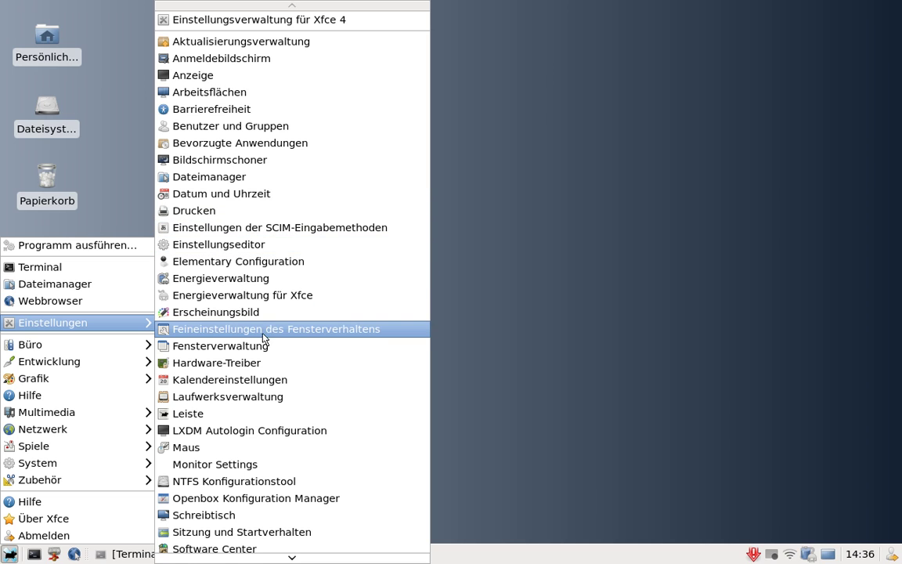
{"action": "left_click", "coordinate": [264, 313]}
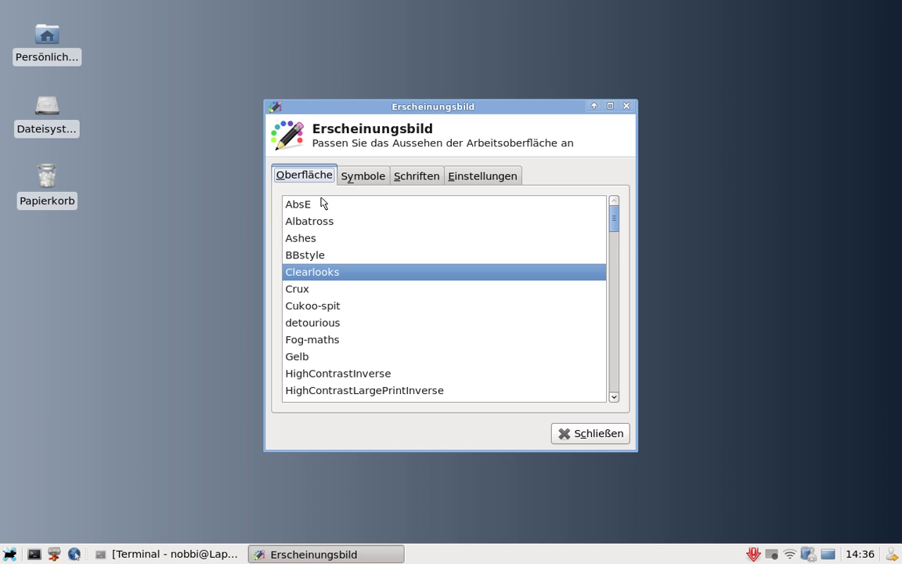
Try the AbsE, Ashes, Crux and Cukoo-spit interface themes one after another
{"action": "left_click", "coordinate": [289, 210]}
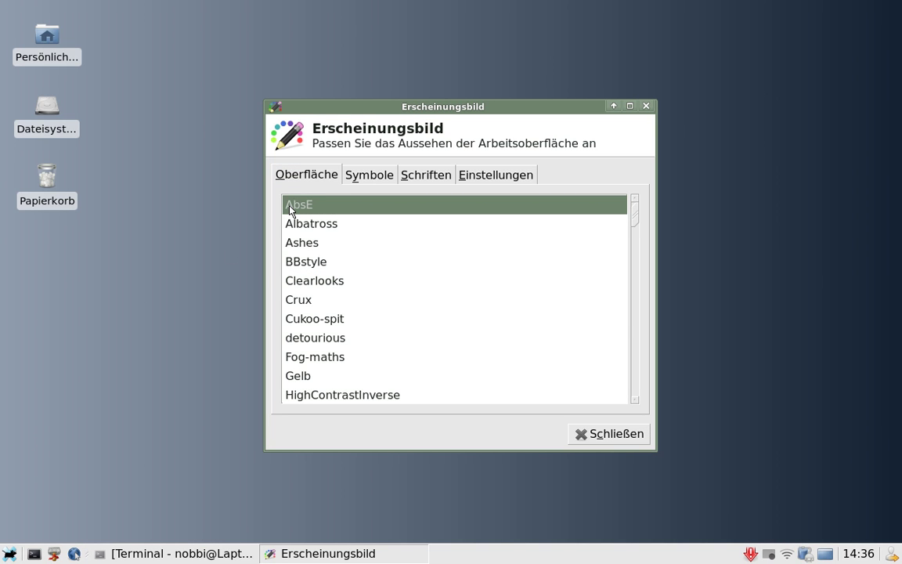
{"action": "left_click", "coordinate": [294, 246]}
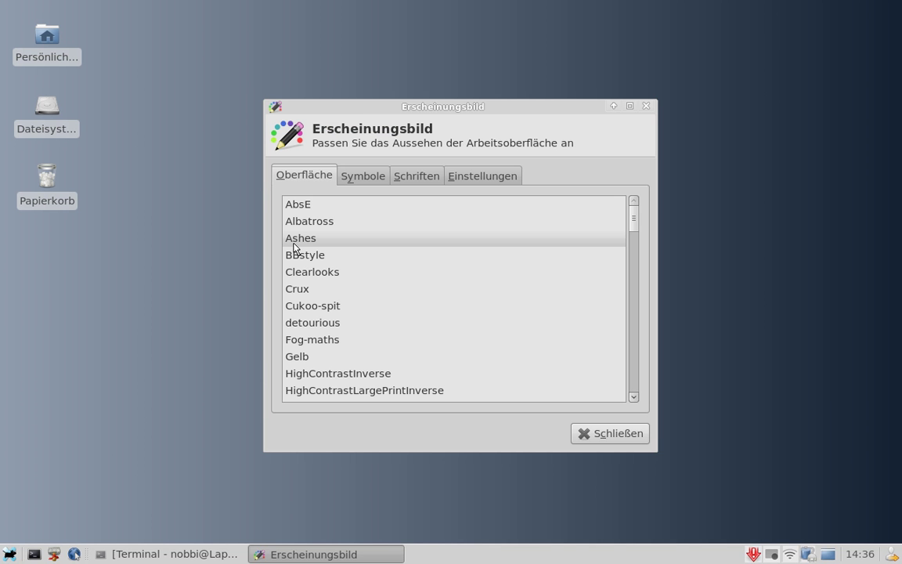
{"action": "left_click", "coordinate": [298, 288]}
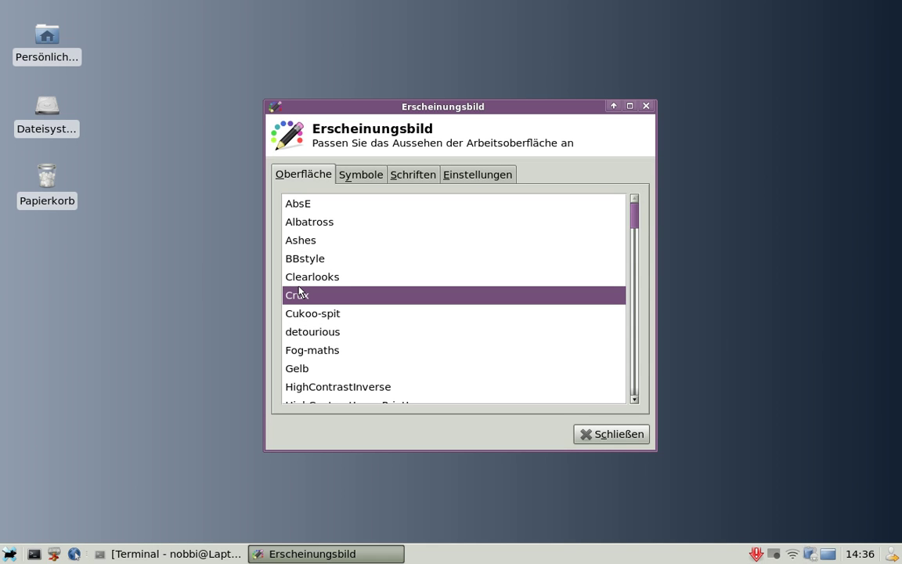
{"action": "left_click", "coordinate": [315, 315]}
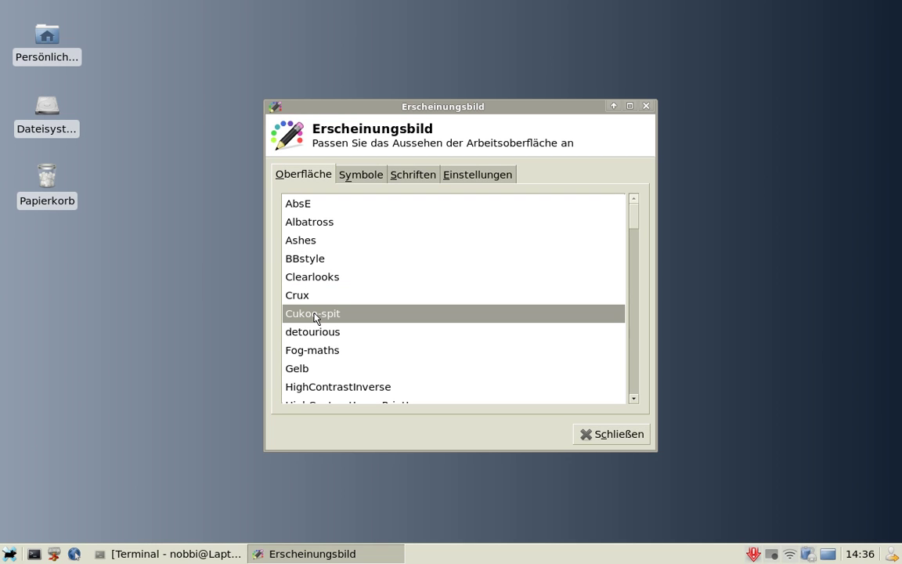
Launch Firefox and restore its maximized window to a smaller size
{"action": "left_click", "coordinate": [10, 554]}
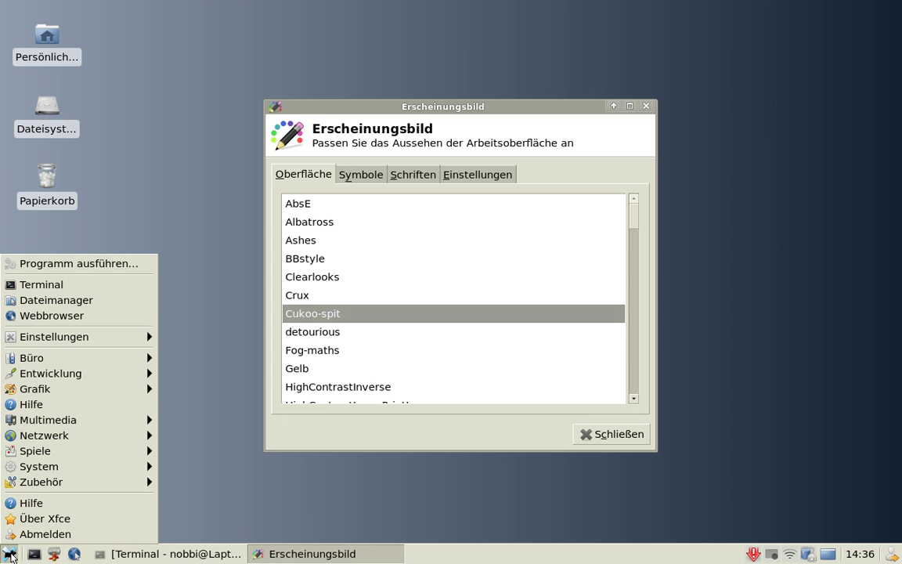
{"action": "left_click", "coordinate": [218, 512]}
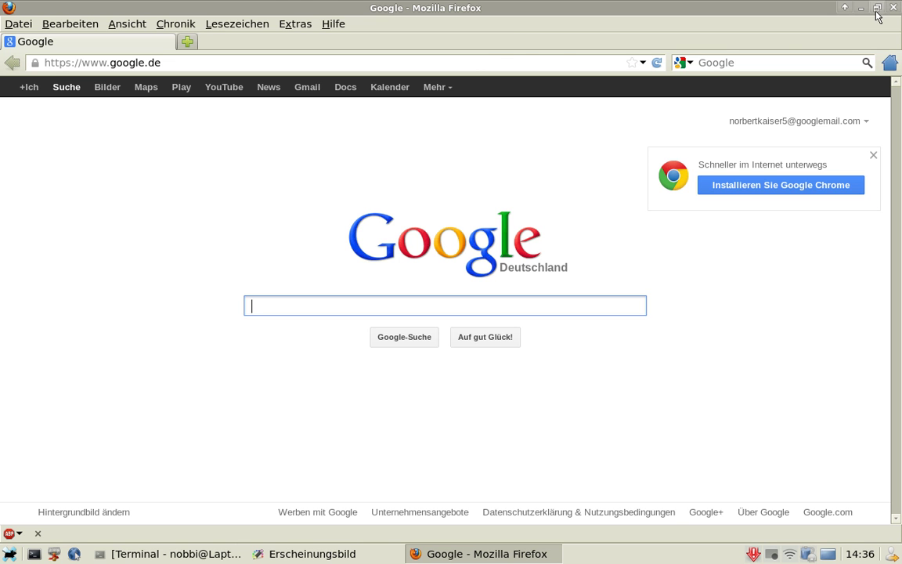
{"action": "left_click", "coordinate": [876, 10]}
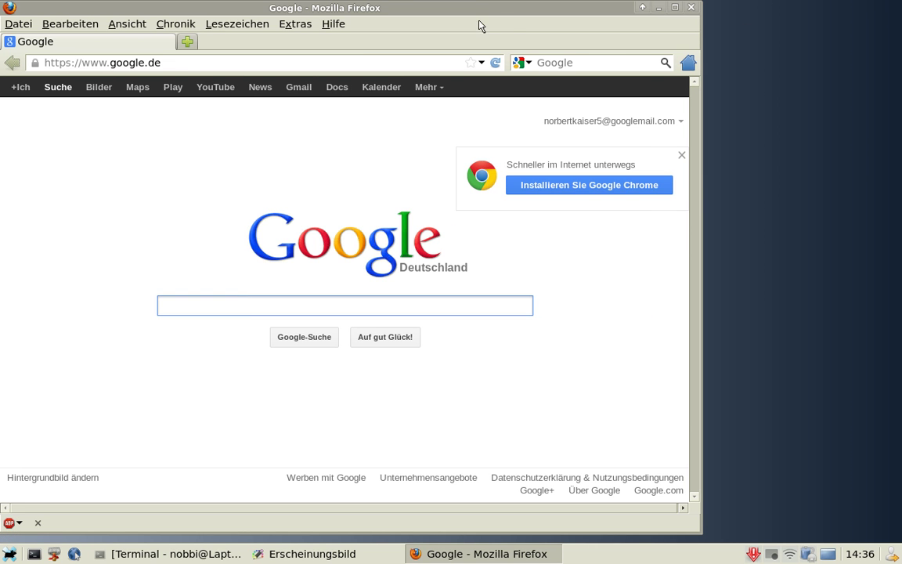
Arrange the Firefox and Erscheinungsbild windows so the theme list and the browser can be seen together
{"action": "left_click_drag", "start_coordinate": [482, 10], "coordinate": [739, 278]}
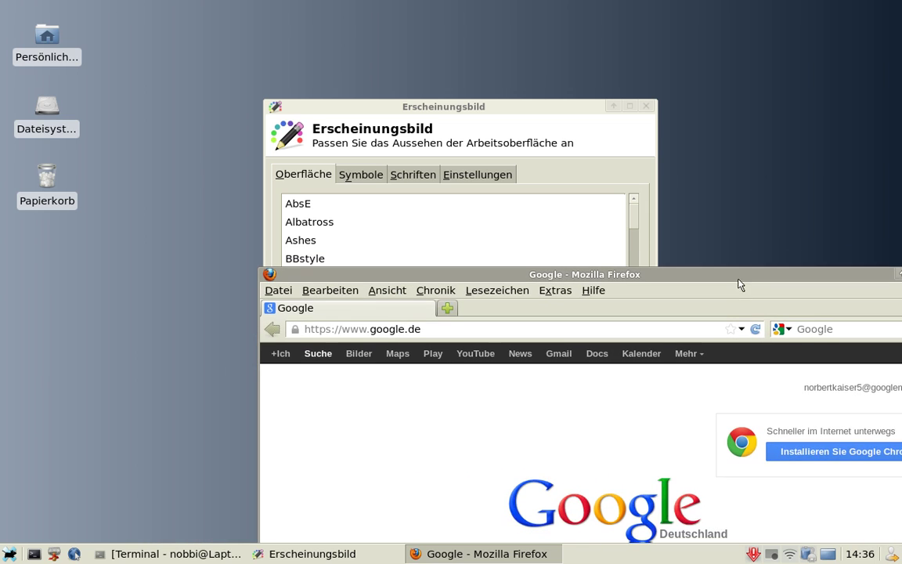
{"action": "left_click", "coordinate": [442, 109]}
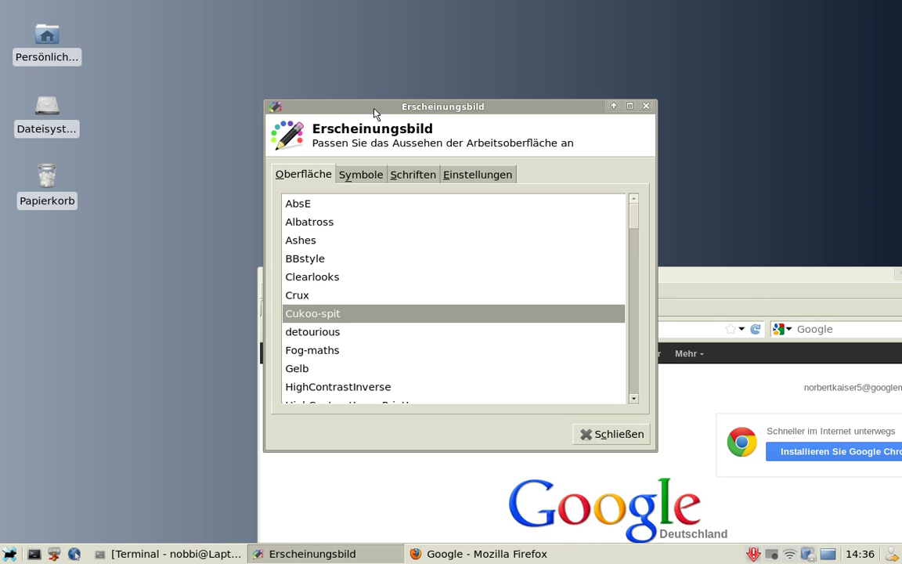
{"action": "left_click_drag", "start_coordinate": [371, 107], "coordinate": [72, 95]}
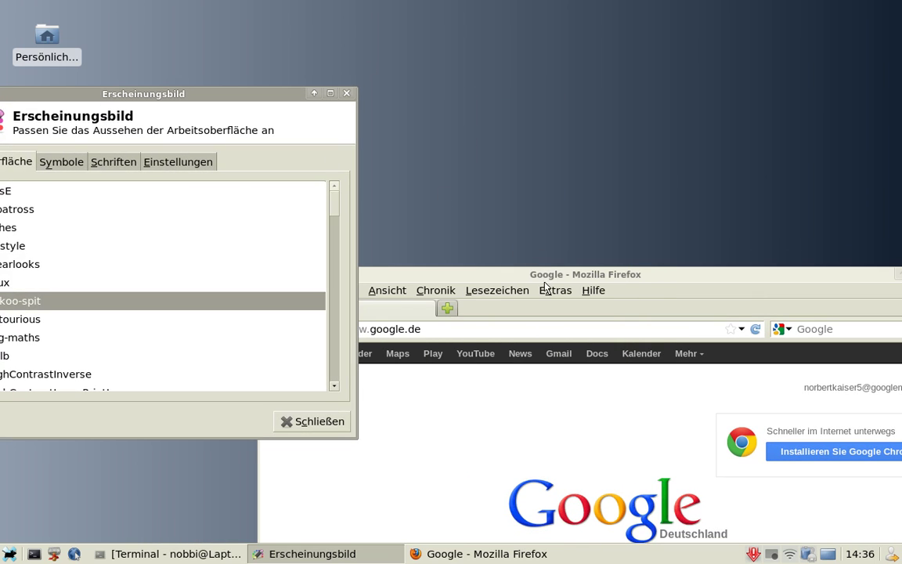
{"action": "left_click_drag", "start_coordinate": [548, 278], "coordinate": [487, 178]}
{"action": "left_click_drag", "start_coordinate": [209, 93], "coordinate": [357, 36]}
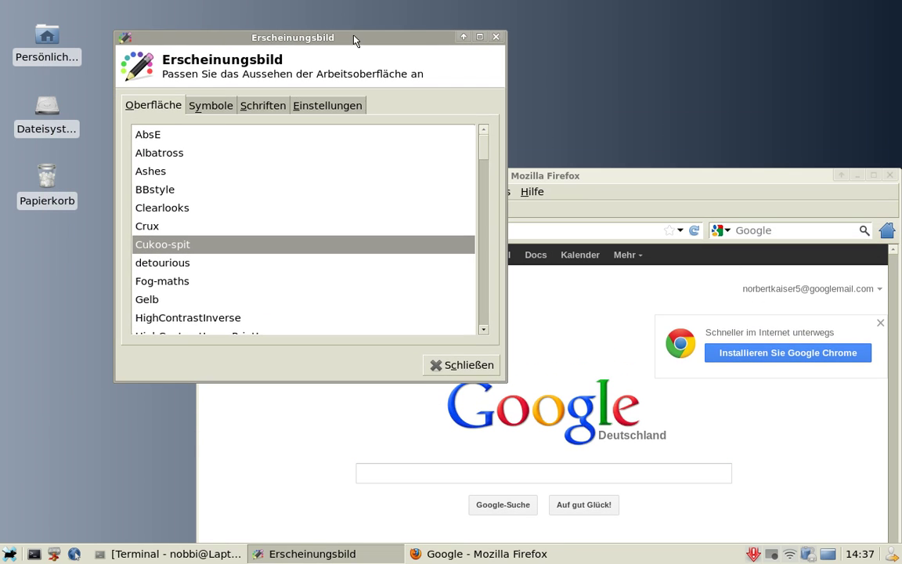
Try the detourious, Fog-maths, Gelb, HighContrastInverse, HighContrastLargePrintInverse and Industrial themes in turn
{"action": "left_click", "coordinate": [177, 266]}
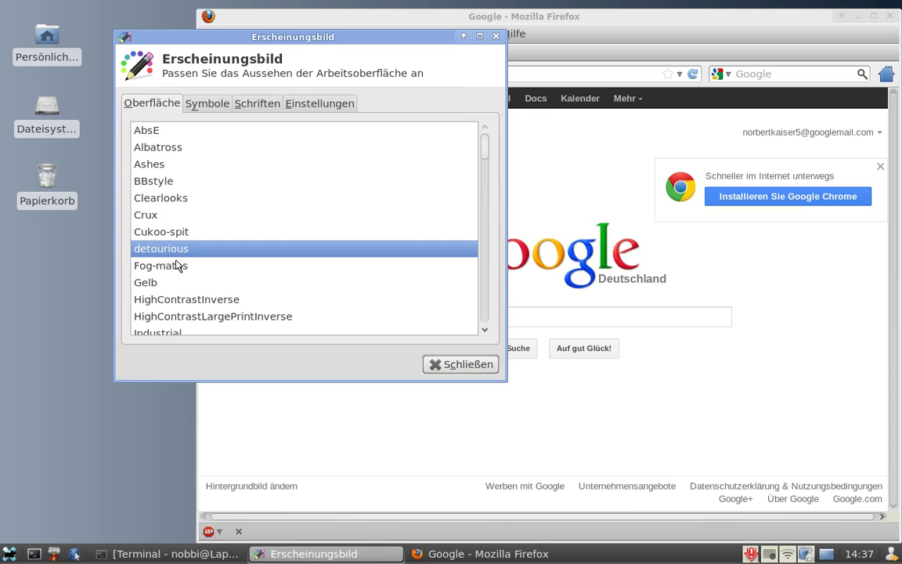
{"action": "left_click", "coordinate": [176, 268]}
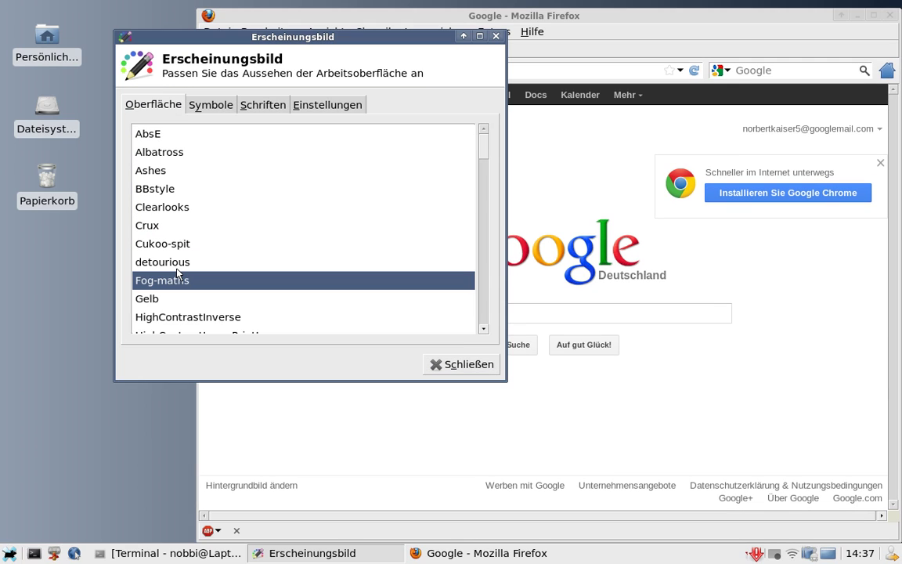
{"action": "left_click", "coordinate": [155, 299]}
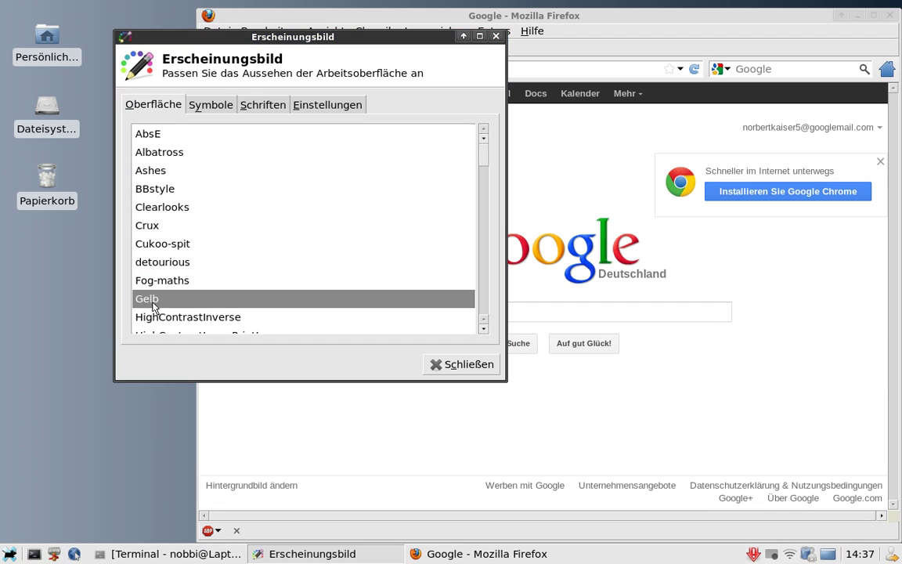
{"action": "left_click", "coordinate": [175, 292]}
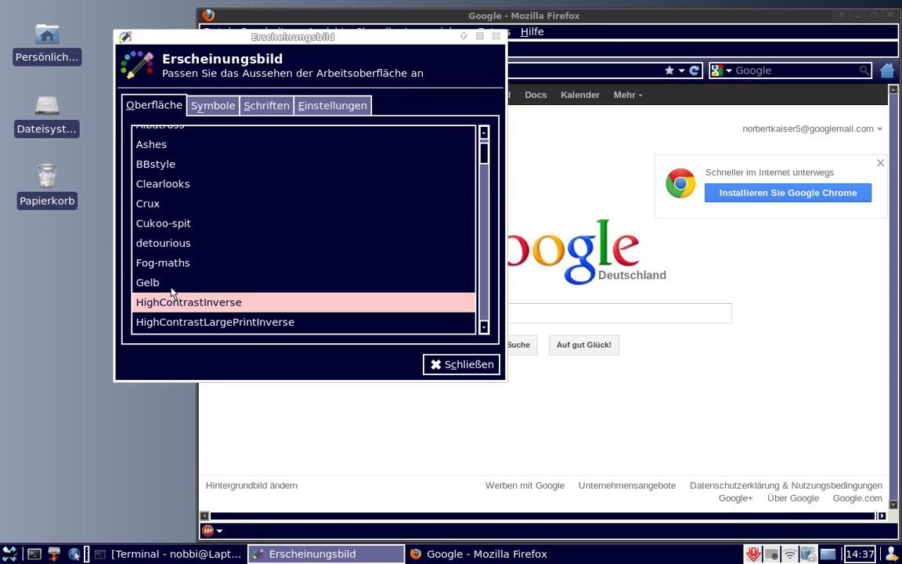
{"action": "left_click", "coordinate": [174, 291]}
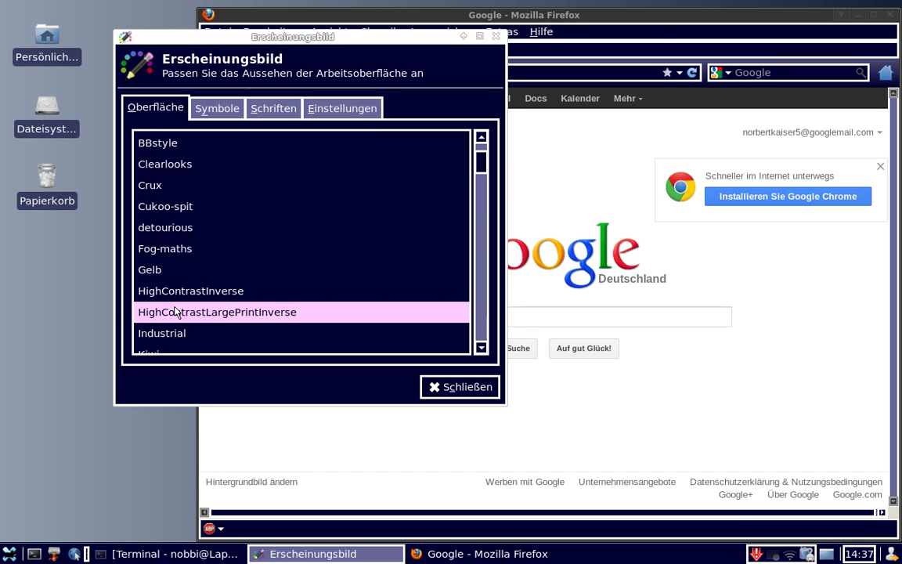
{"action": "left_click", "coordinate": [179, 305]}
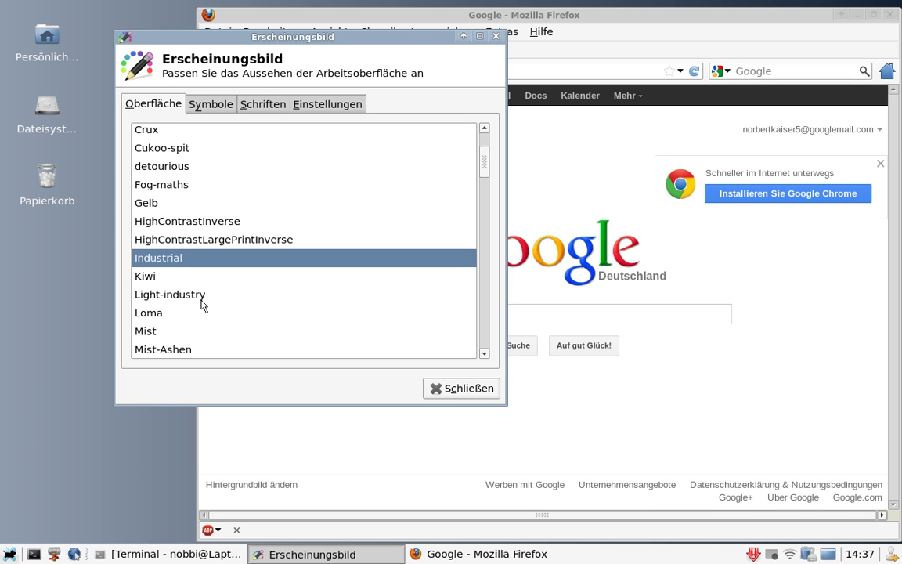
Apply the themes following Industrial one by one, from Kiwi through Mist-Ashen and three entries further down the list
{"action": "key", "text": "Down"}
{"action": "key", "text": "Down"}
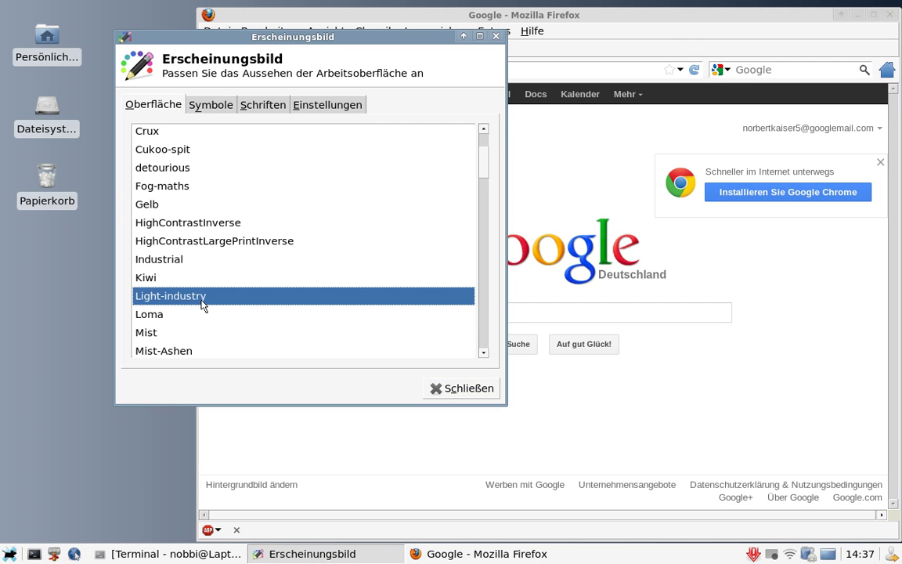
{"action": "key", "text": "Down"}
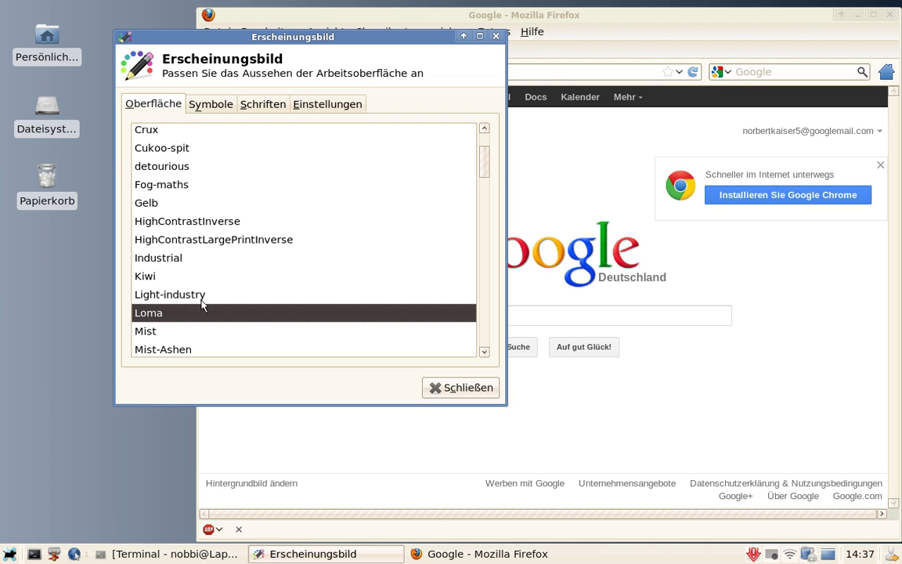
{"action": "key", "text": "Down"}
{"action": "key", "text": "Down"}
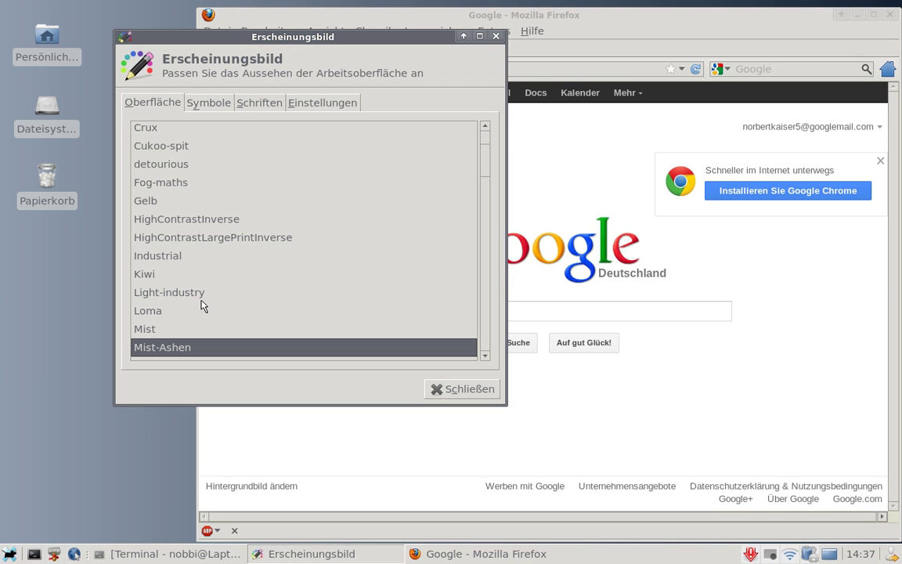
{"action": "key", "text": "Down"}
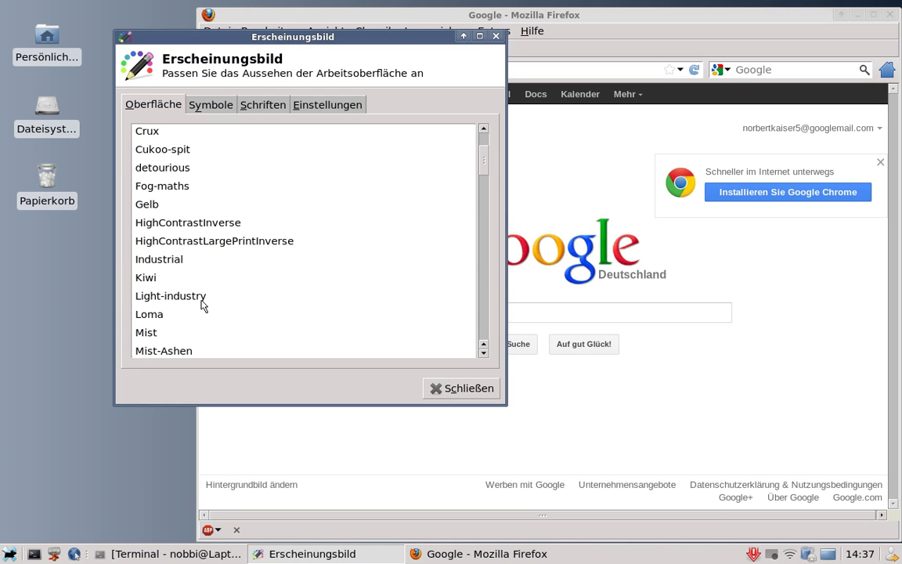
{"action": "key", "text": "Down"}
{"action": "key", "text": "Down"}
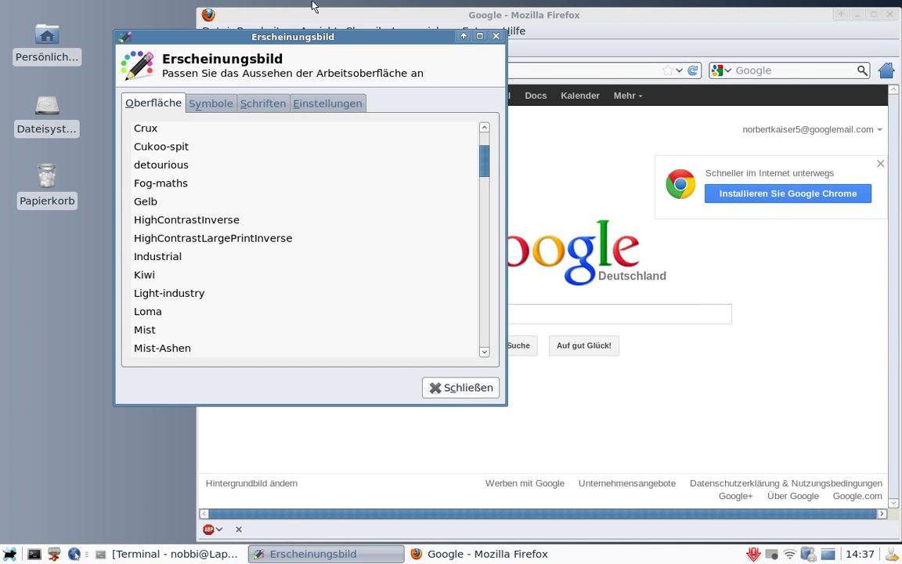
{"action": "scroll", "coordinate": [307, 222], "scroll_direction": "up", "scroll_amount": 3}
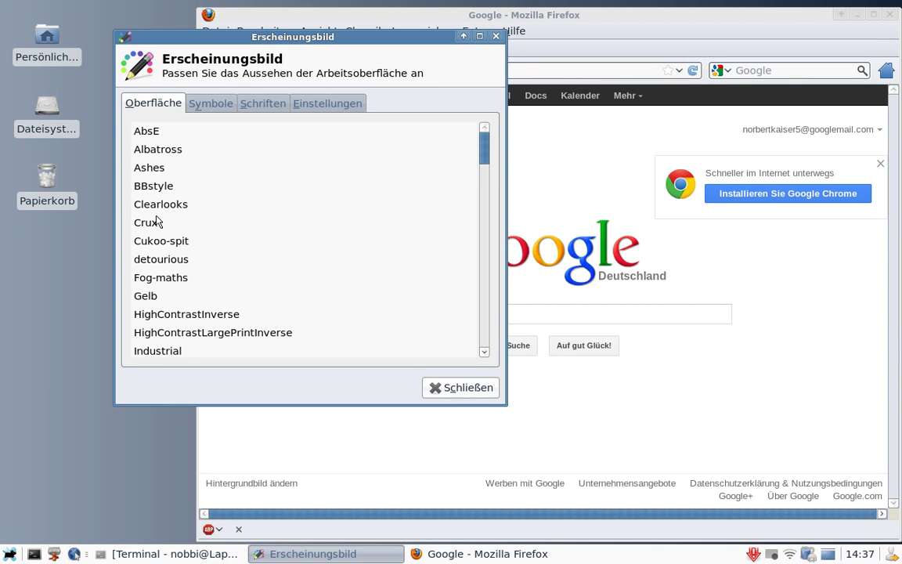
Apply the Clearlooks theme, and try the elementary-monochrome, GNOME and elementary icon sets in turn
{"action": "left_click", "coordinate": [145, 203]}
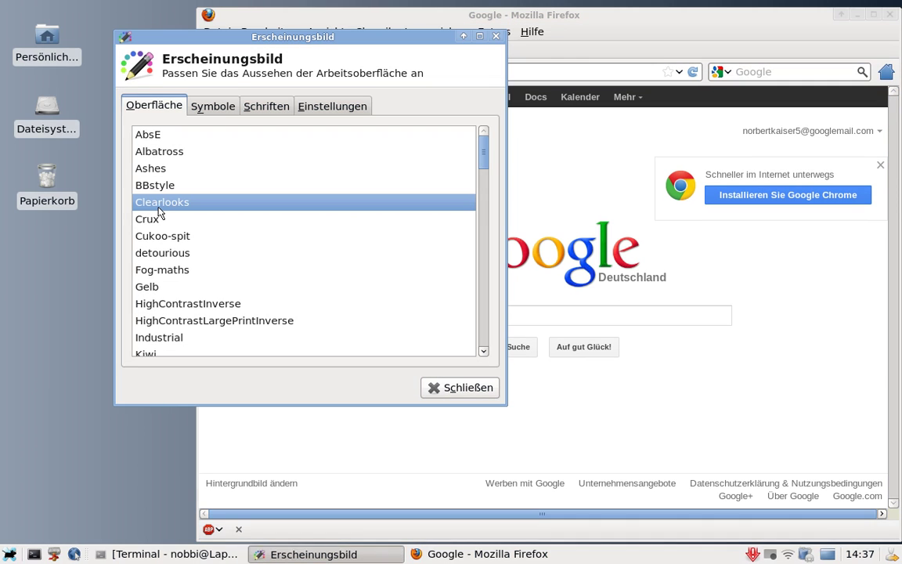
{"action": "left_click", "coordinate": [213, 107]}
{"action": "left_click", "coordinate": [235, 154]}
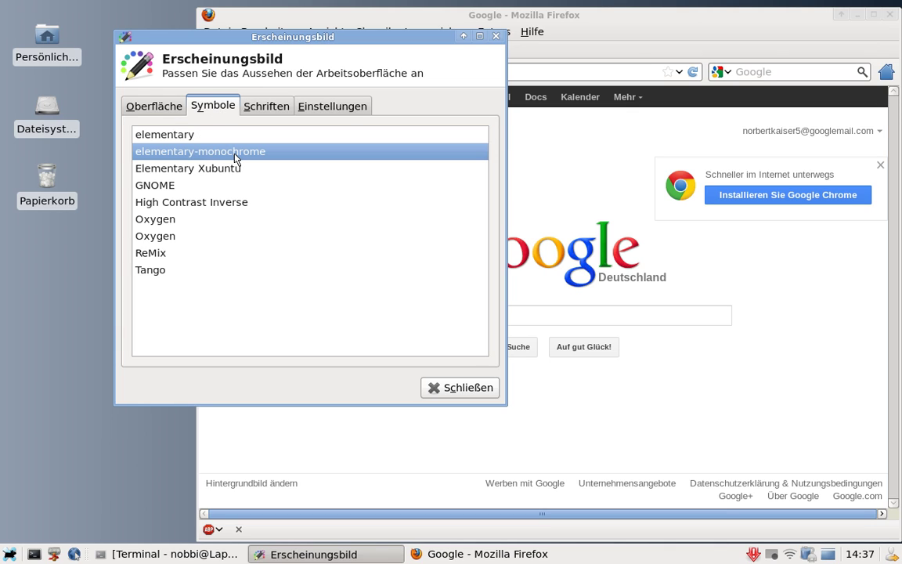
{"action": "left_click", "coordinate": [149, 185]}
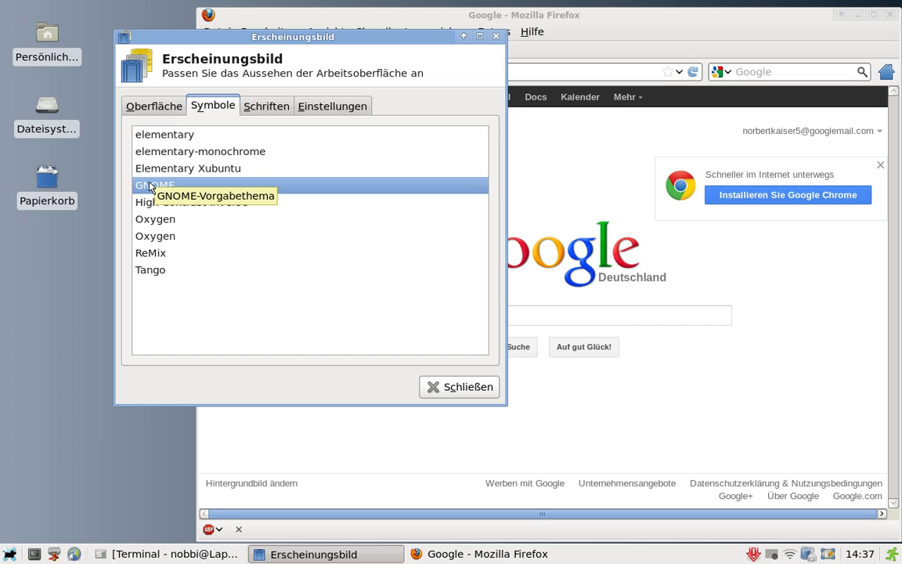
{"action": "left_click", "coordinate": [169, 138]}
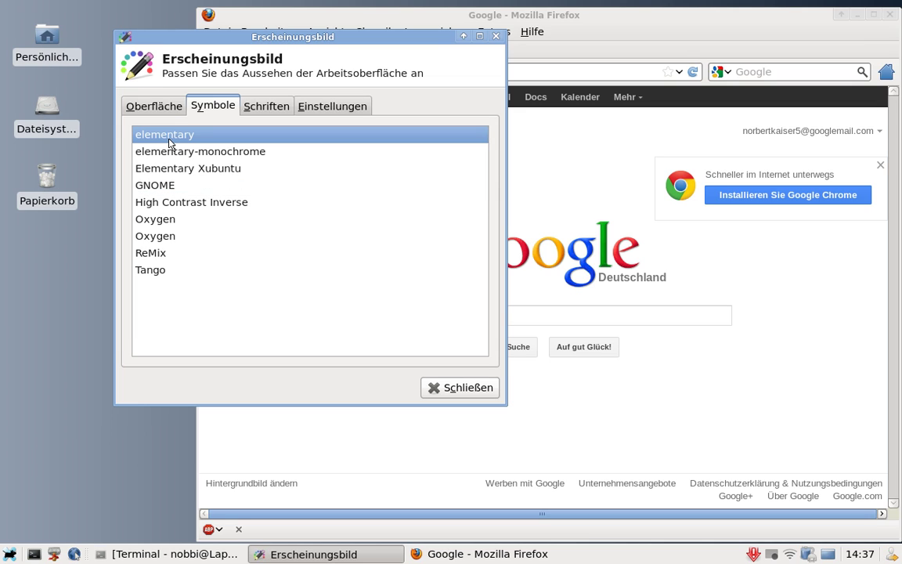
Apply the first Oxygen icon set and check its folder icons by briefly opening the home folder
{"action": "left_click", "coordinate": [146, 218]}
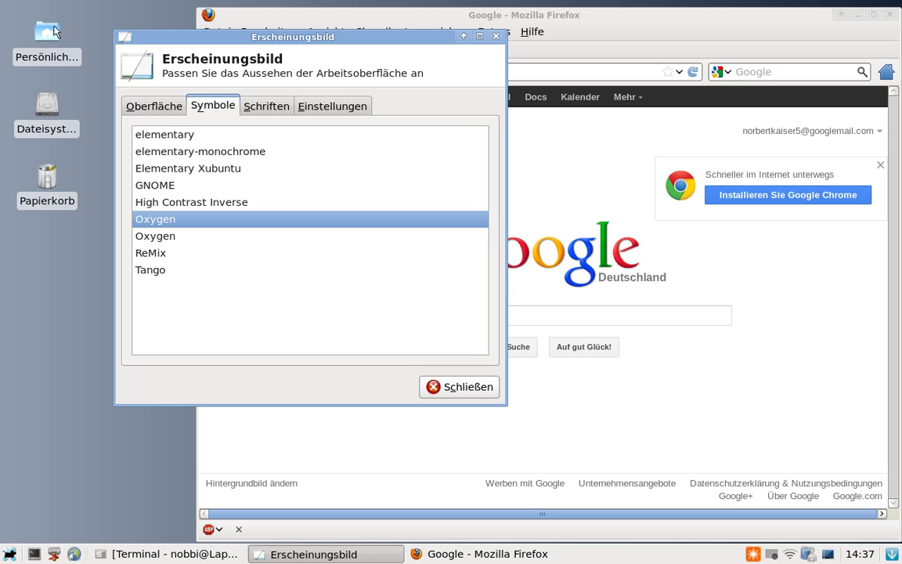
{"action": "double_click", "coordinate": [48, 39]}
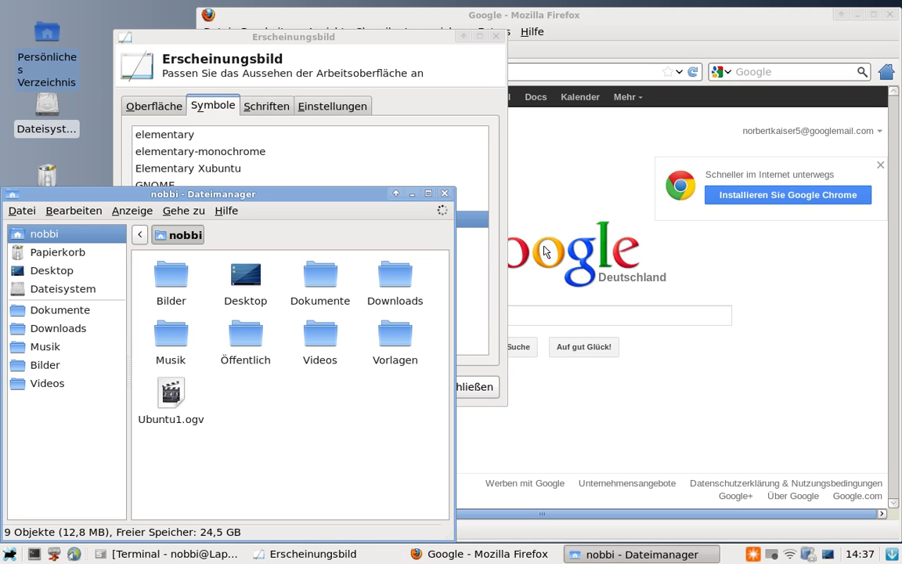
{"action": "key", "text": "ctrl+w"}
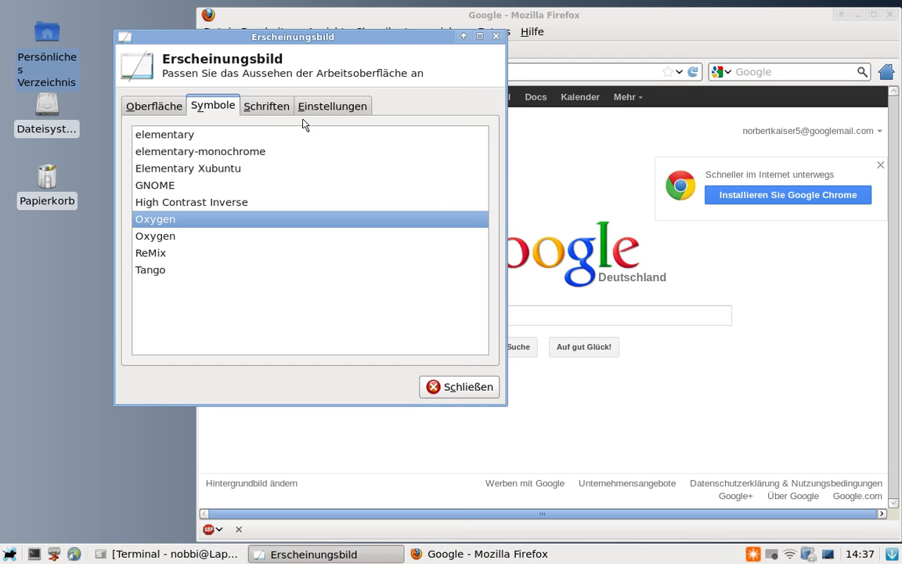
Turn font anti-aliasing (Kantenglättung) off and back on in the font settings
{"action": "left_click", "coordinate": [259, 115]}
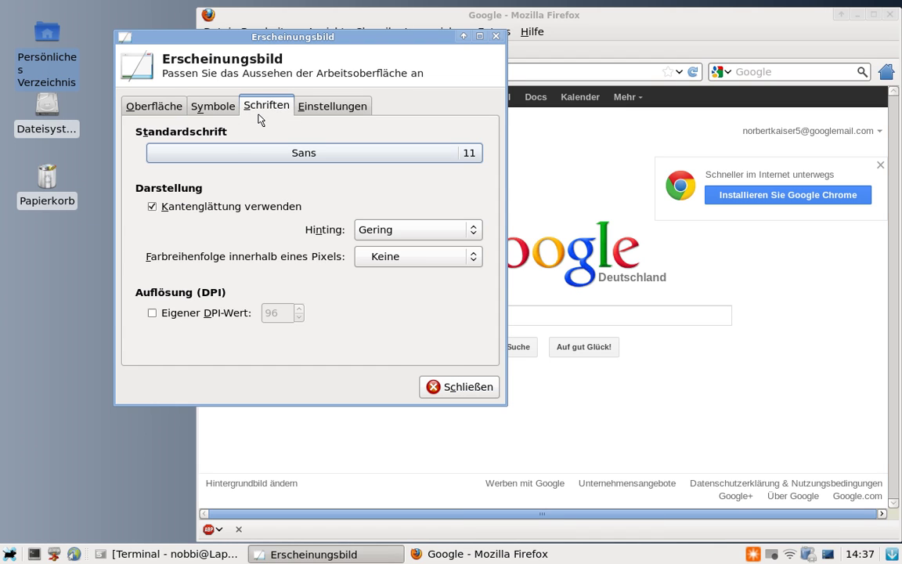
{"action": "left_click", "coordinate": [153, 208]}
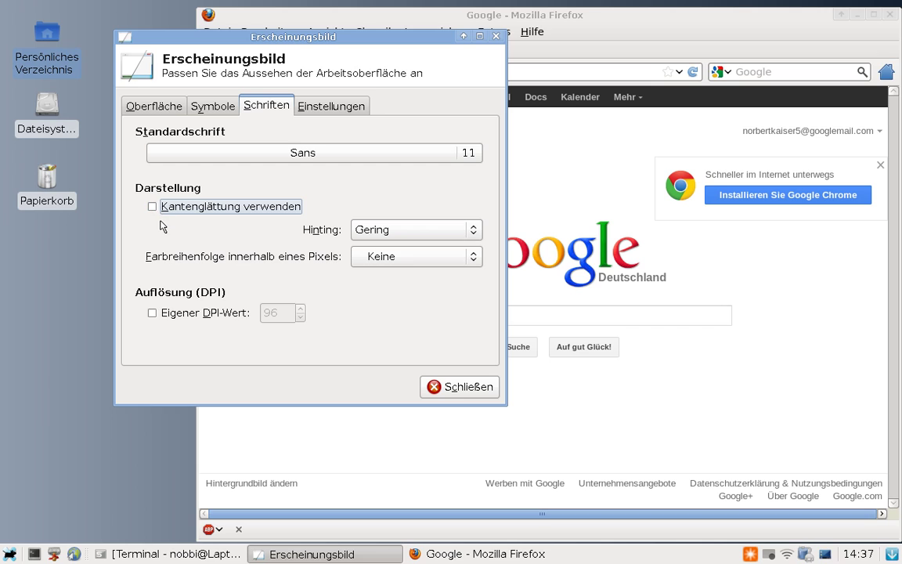
{"action": "left_click", "coordinate": [152, 207]}
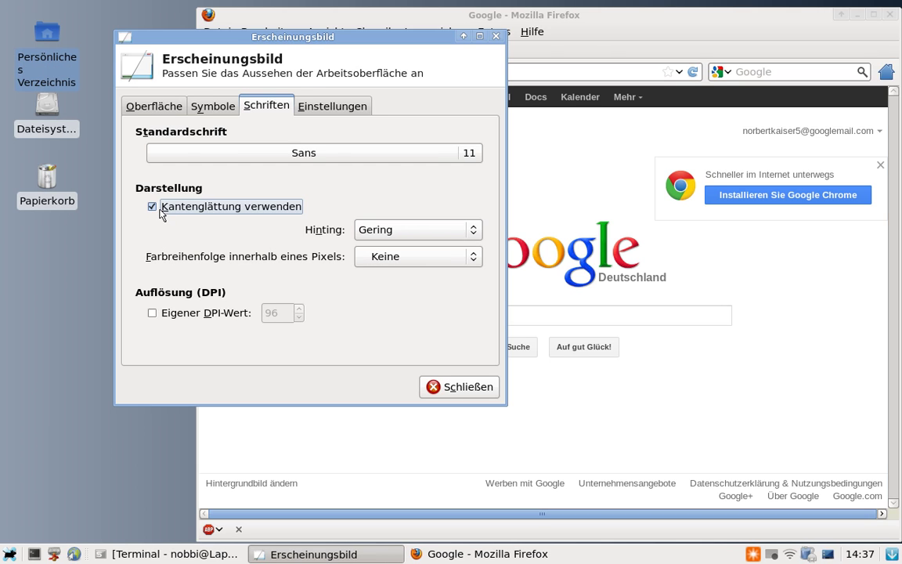
Try the font hinting levels Keine, Stark, Mittel and Gering in turn, and set Hinting to Keine
{"action": "left_click", "coordinate": [472, 231]}
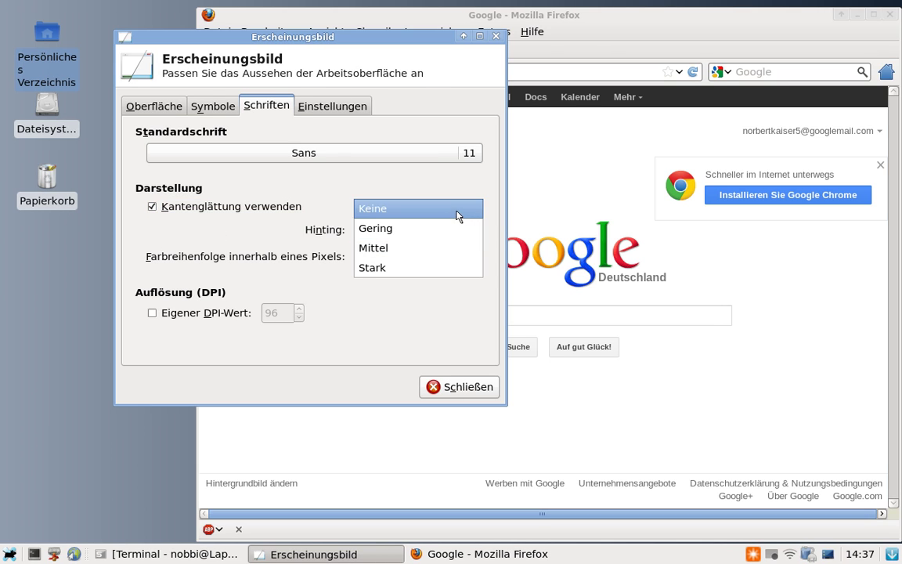
{"action": "left_click", "coordinate": [468, 206]}
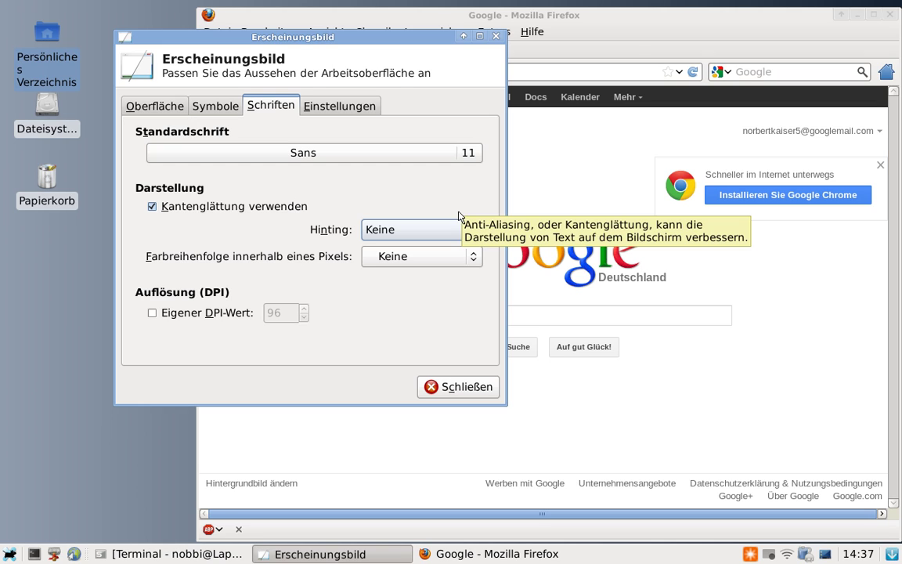
{"action": "left_click", "coordinate": [474, 237]}
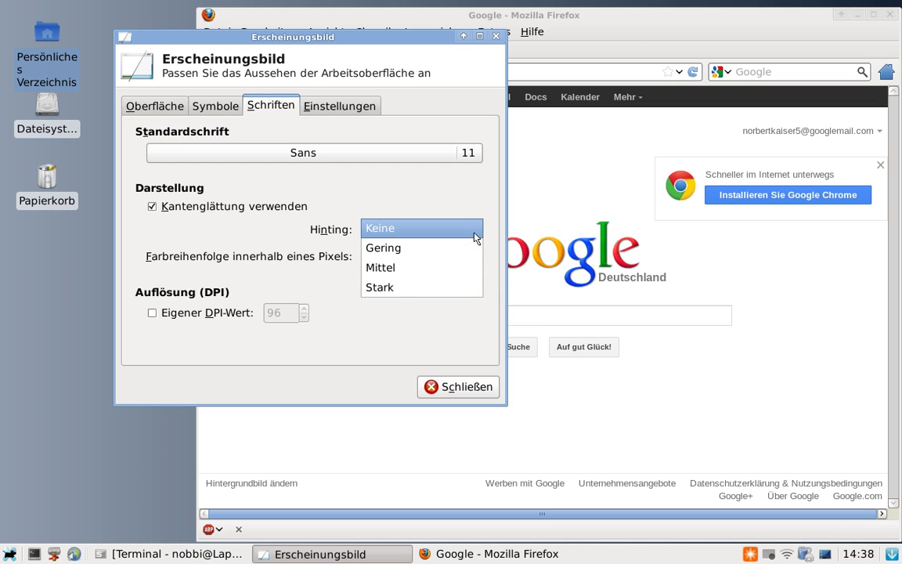
{"action": "left_click", "coordinate": [458, 291]}
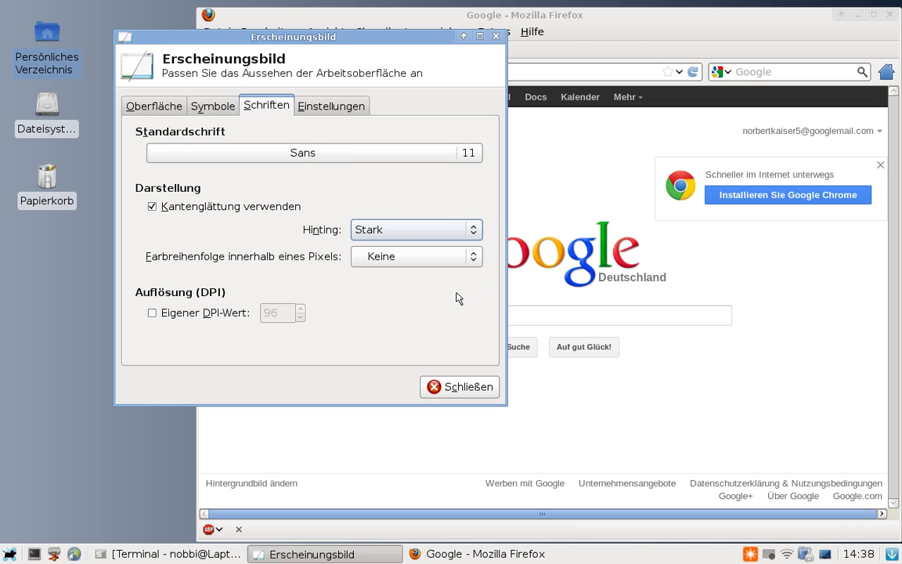
{"action": "left_click", "coordinate": [475, 230]}
{"action": "left_click", "coordinate": [470, 209]}
{"action": "left_click", "coordinate": [475, 230]}
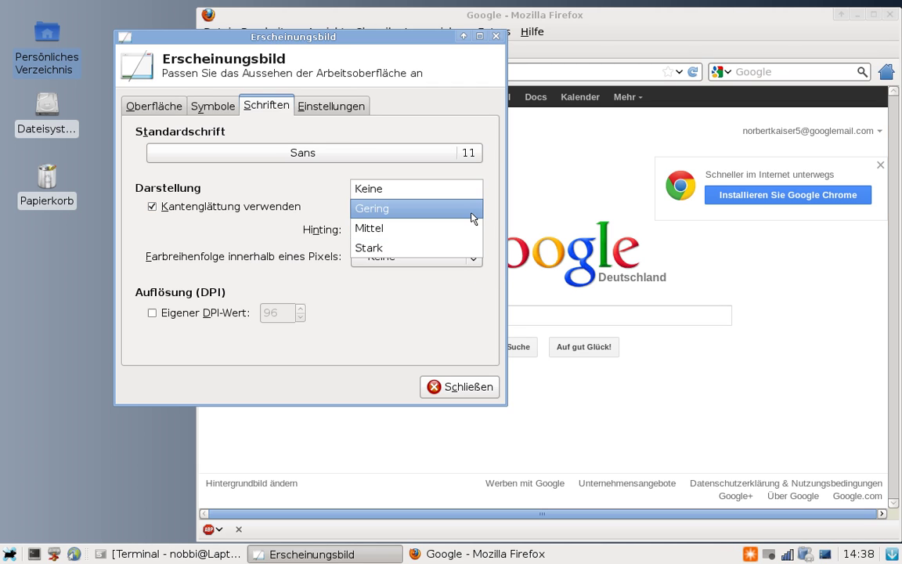
{"action": "left_click", "coordinate": [474, 218]}
{"action": "left_click", "coordinate": [478, 232]}
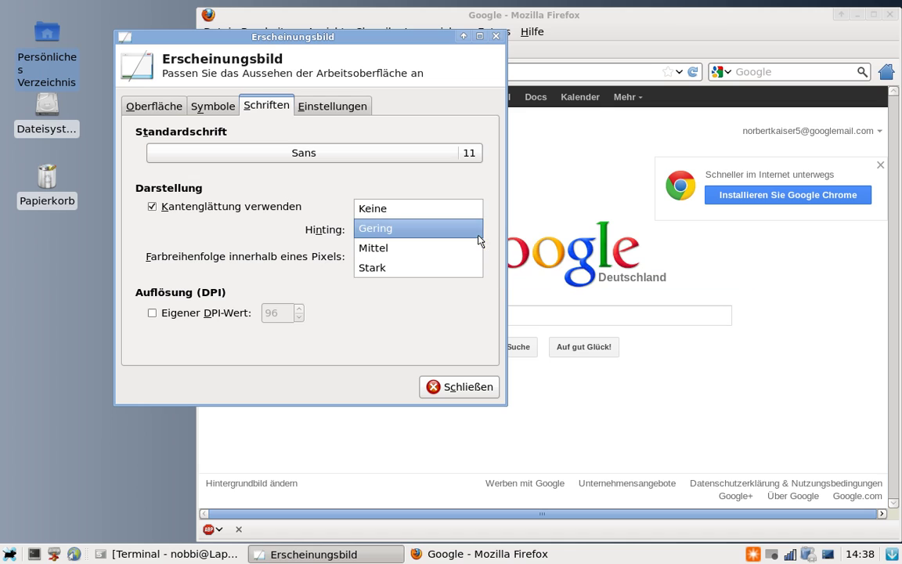
{"action": "left_click", "coordinate": [469, 212]}
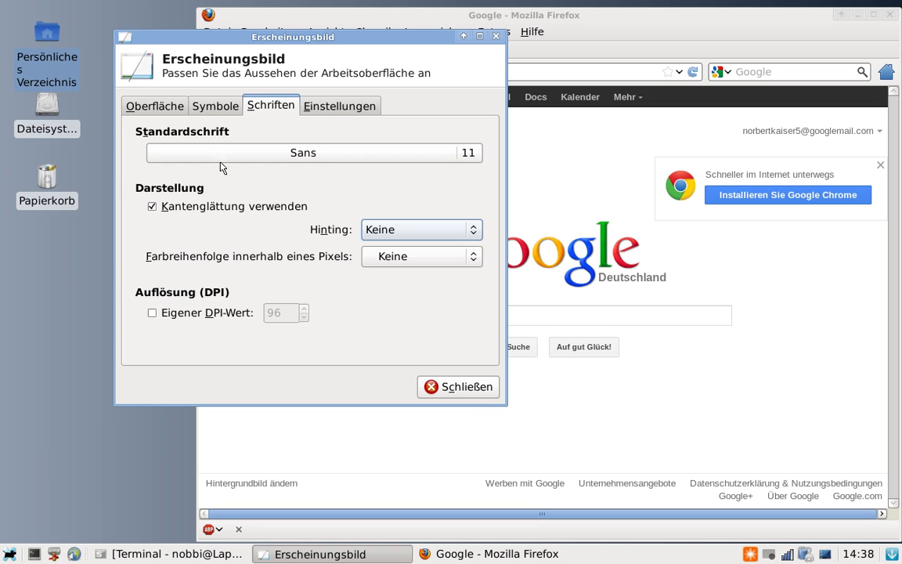
Enable event sounds (Ereignisklänge) in the appearance settings, and close the Erscheinungsbild dialog and Firefox
{"action": "left_click", "coordinate": [211, 109]}
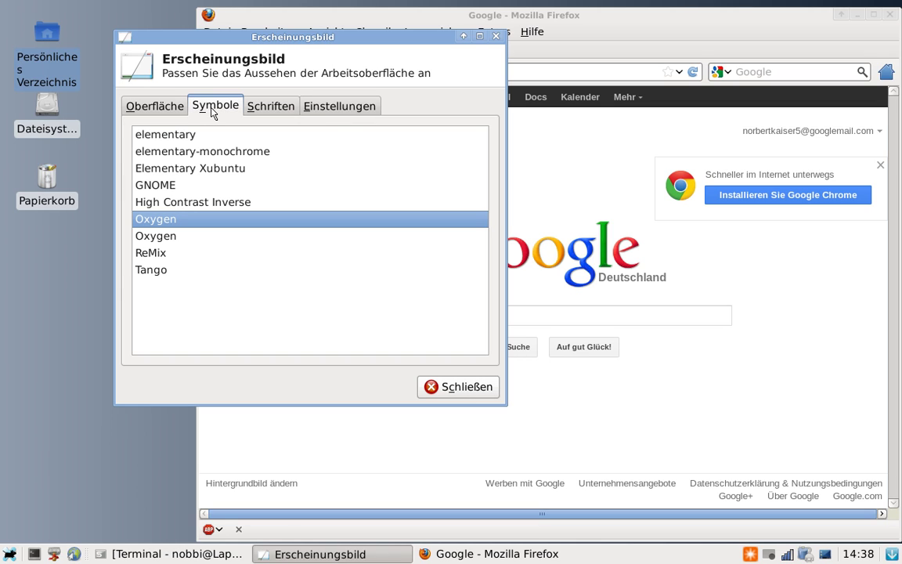
{"action": "left_click", "coordinate": [345, 109]}
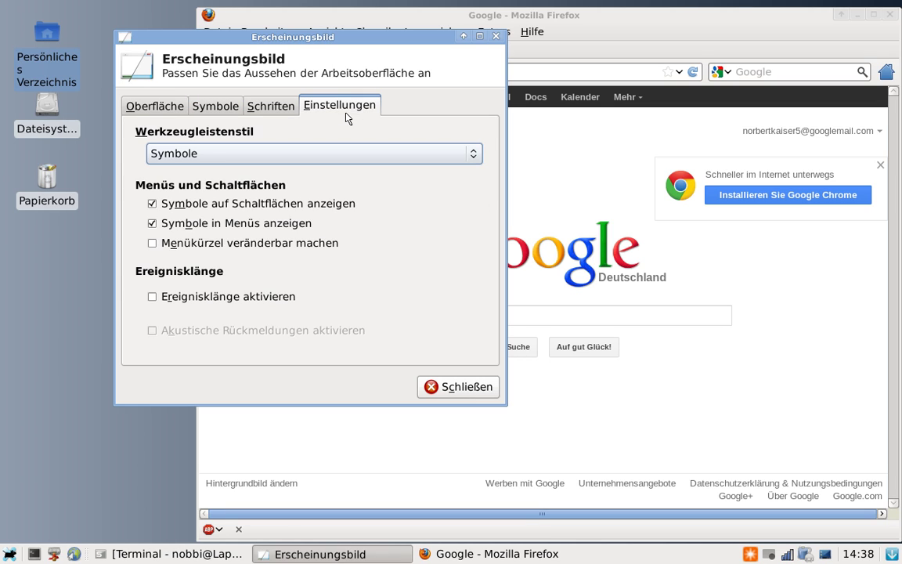
{"action": "left_click", "coordinate": [152, 298]}
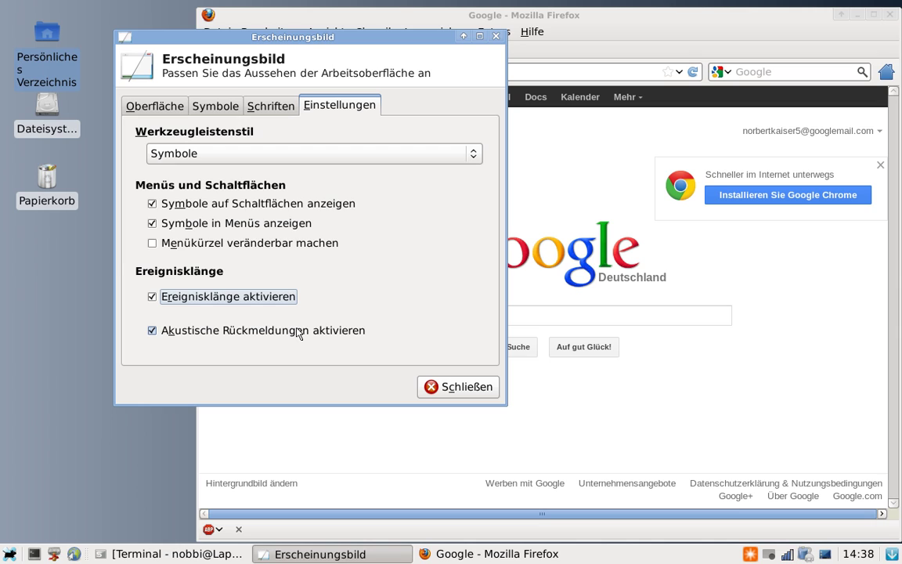
{"action": "left_click", "coordinate": [463, 387]}
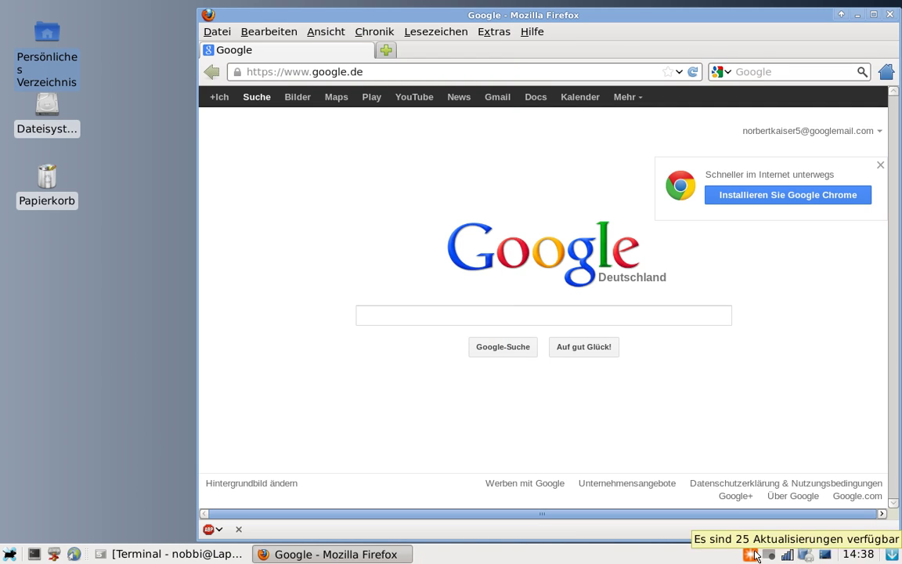
{"action": "left_click", "coordinate": [889, 15]}
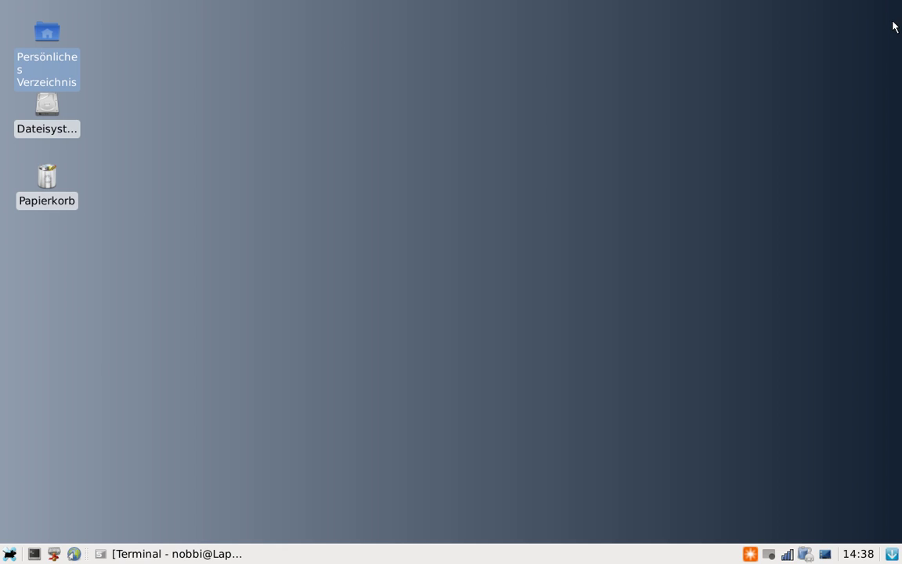
Open the update manager (Aktualisierungsverwaltung) maximized and look through the list of available updates
{"action": "left_click", "coordinate": [750, 555]}
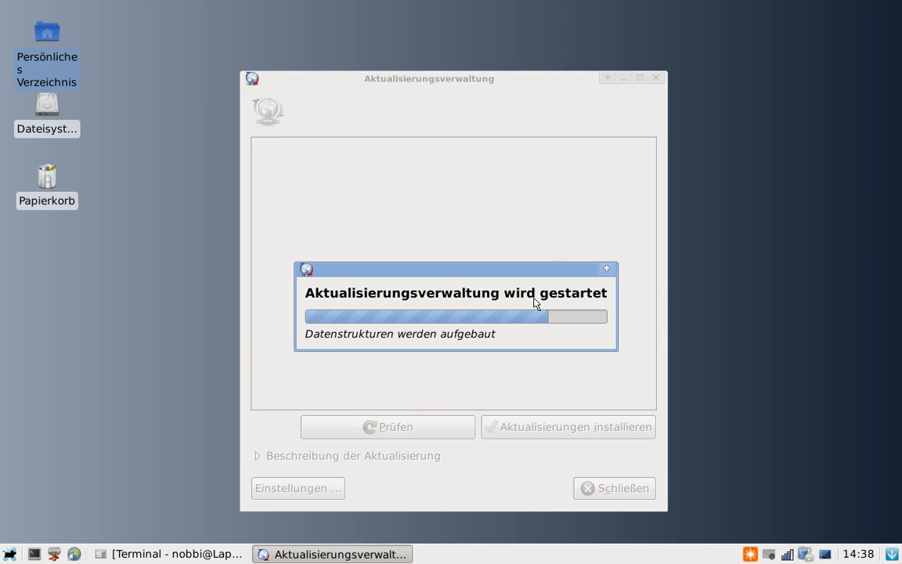
{"action": "left_click", "coordinate": [640, 78]}
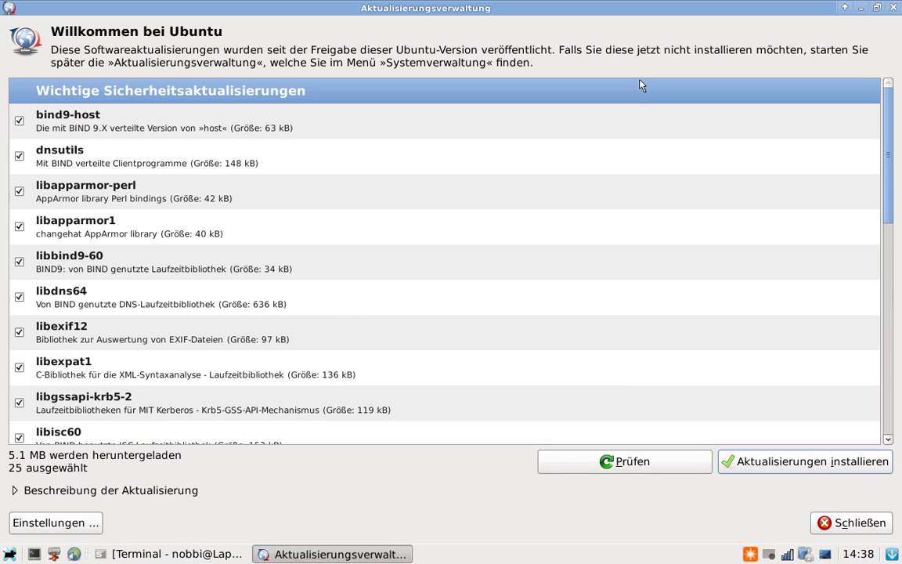
{"action": "scroll", "coordinate": [547, 295], "scroll_direction": "down", "scroll_amount": 5}
{"action": "scroll", "coordinate": [557, 292], "scroll_direction": "down", "scroll_amount": 7}
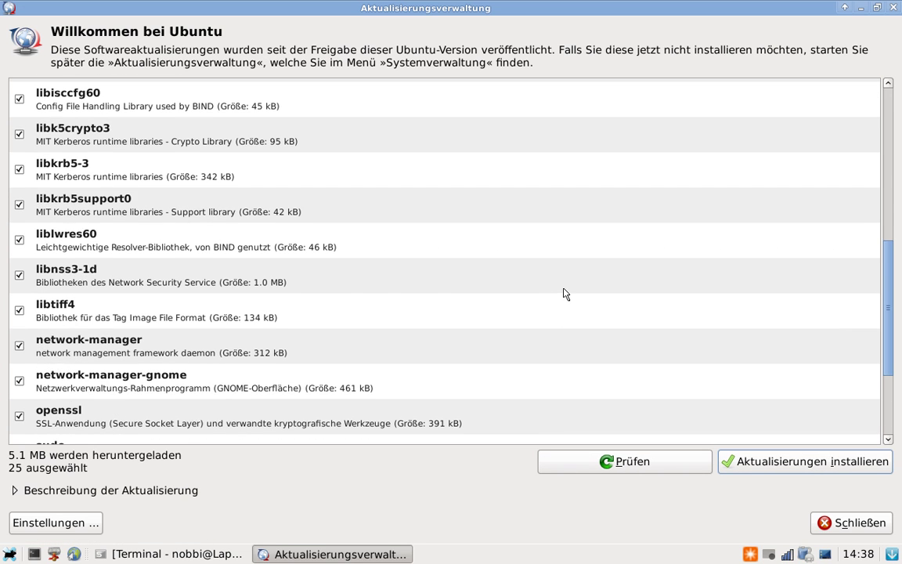
Start installing the selected updates and authorize the change by entering the account password
{"action": "left_click", "coordinate": [795, 466]}
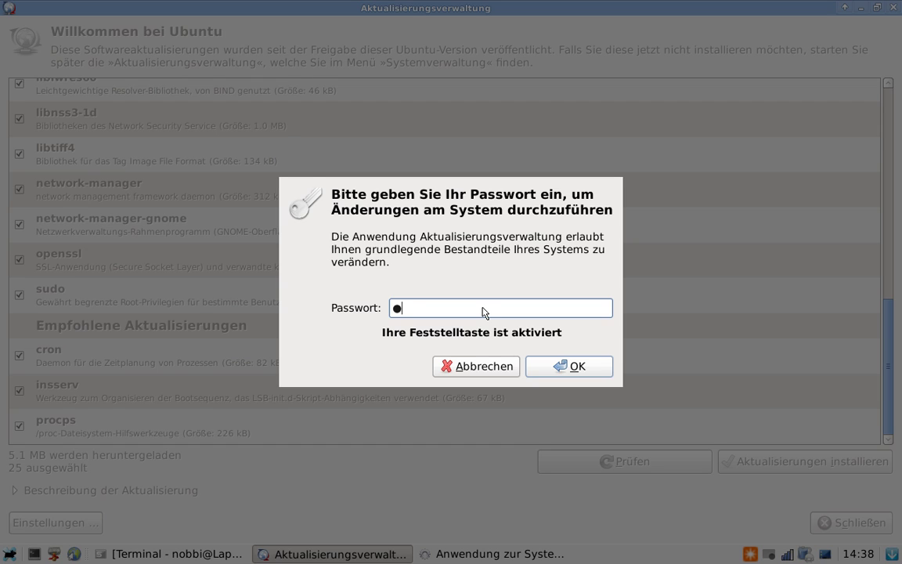
{"action": "key", "text": "Caps_Lock"}
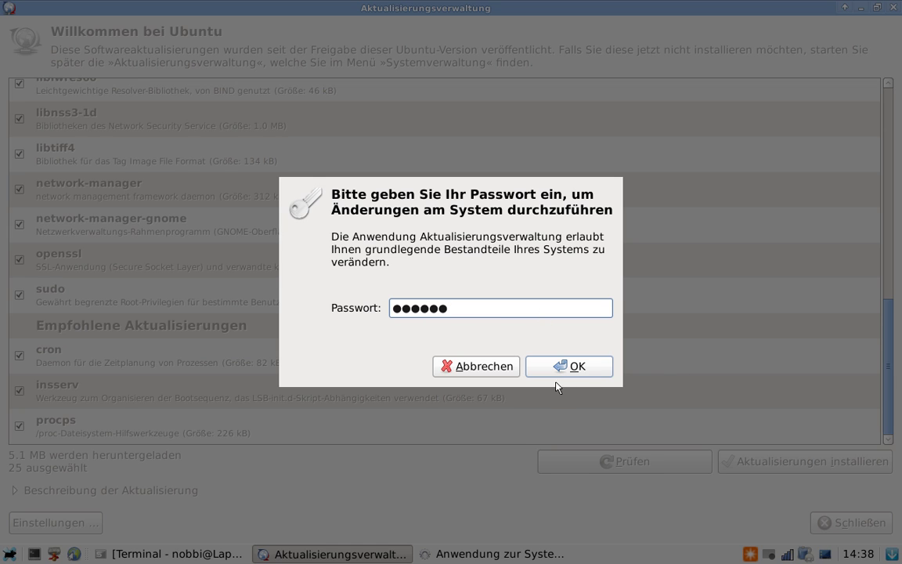
{"action": "left_click", "coordinate": [578, 366]}
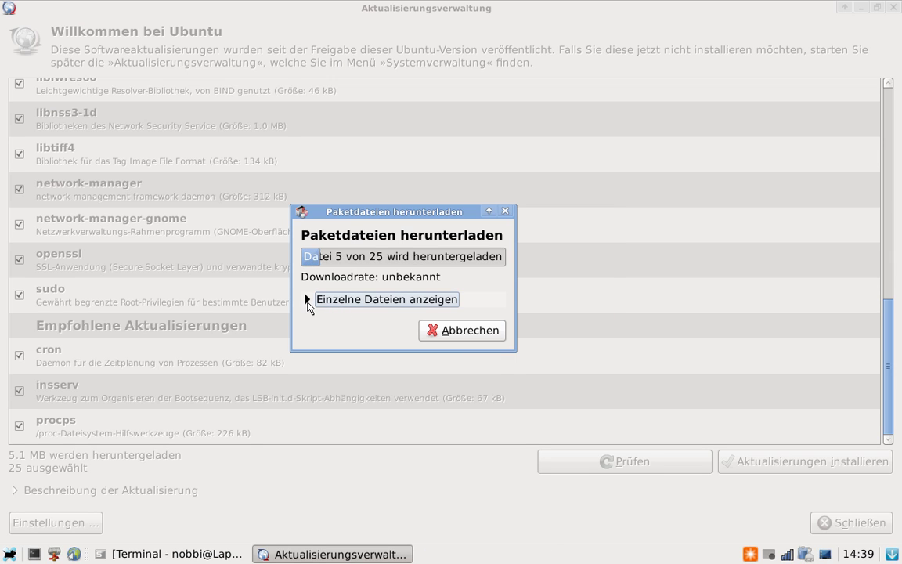
Show the individual package files being downloaded and enlarge the download window to fit more of the list
{"action": "left_click", "coordinate": [307, 302]}
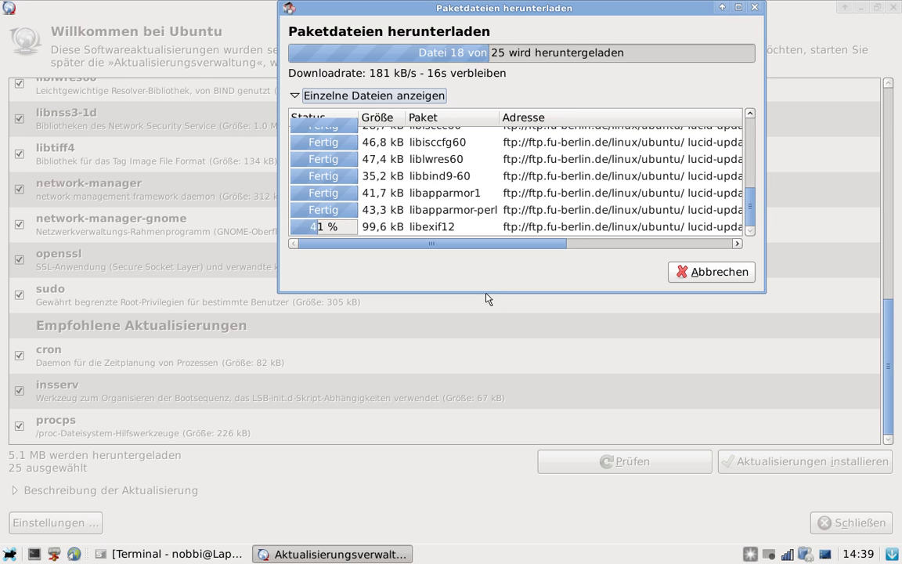
{"action": "left_click_drag", "start_coordinate": [487, 298], "coordinate": [473, 516]}
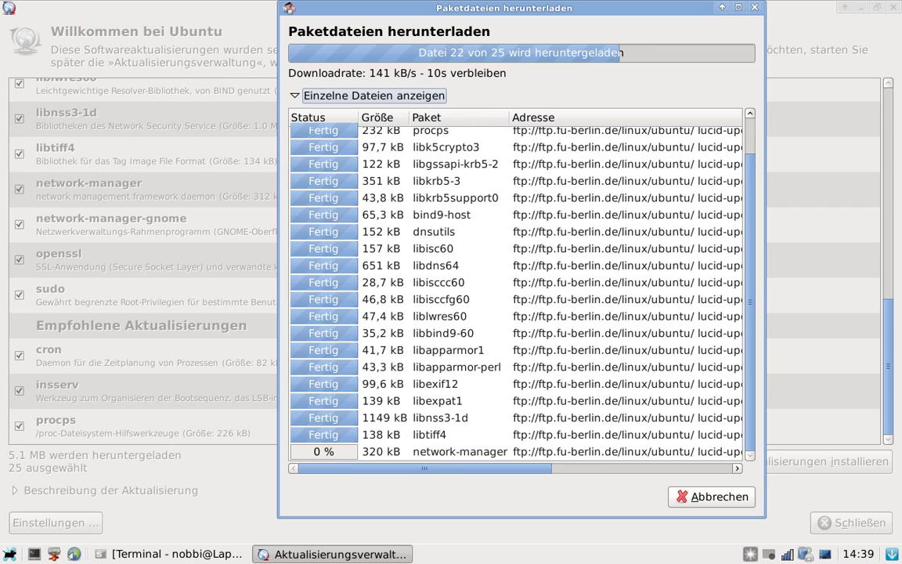
Check the wireless connection status, and expand the details of the running package installation
{"action": "mouse_move", "coordinate": [789, 557]}
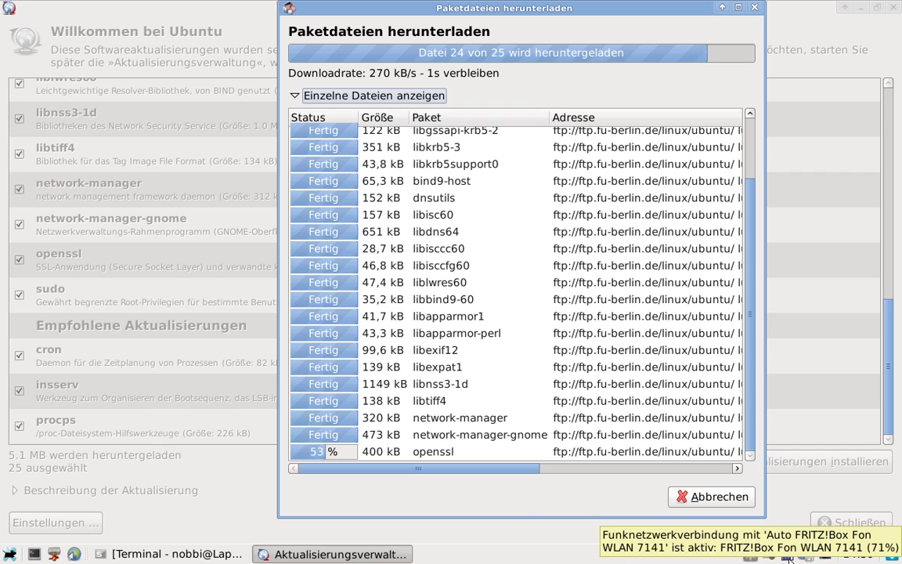
{"action": "left_click", "coordinate": [788, 556]}
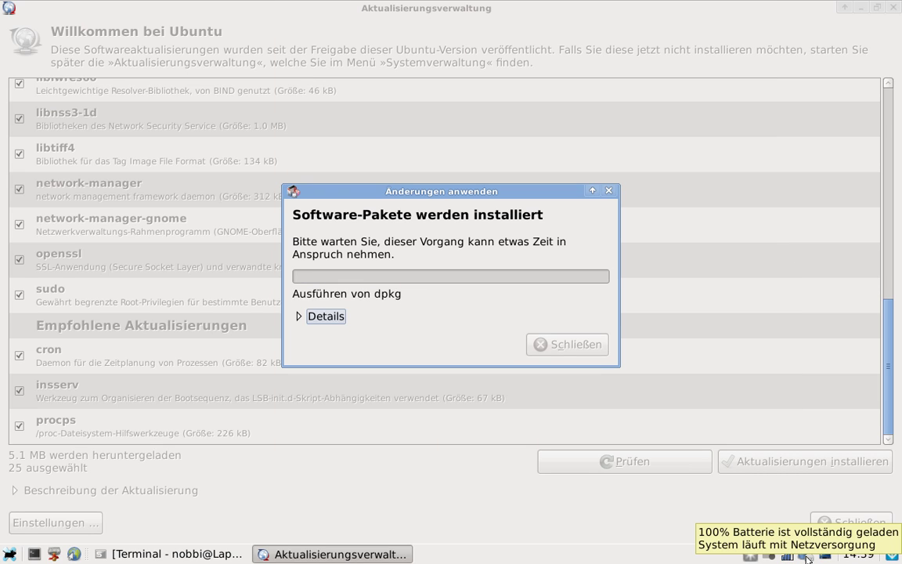
{"action": "left_click", "coordinate": [310, 317]}
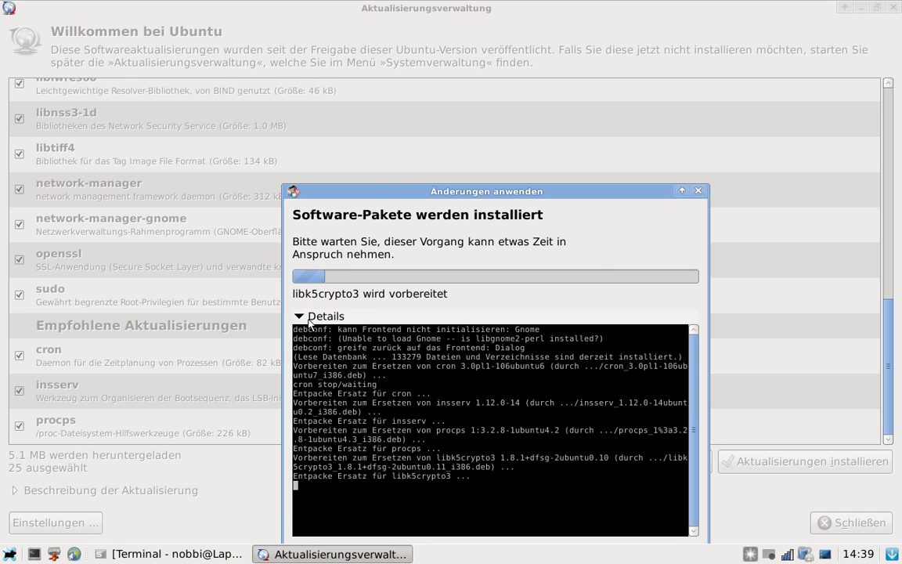